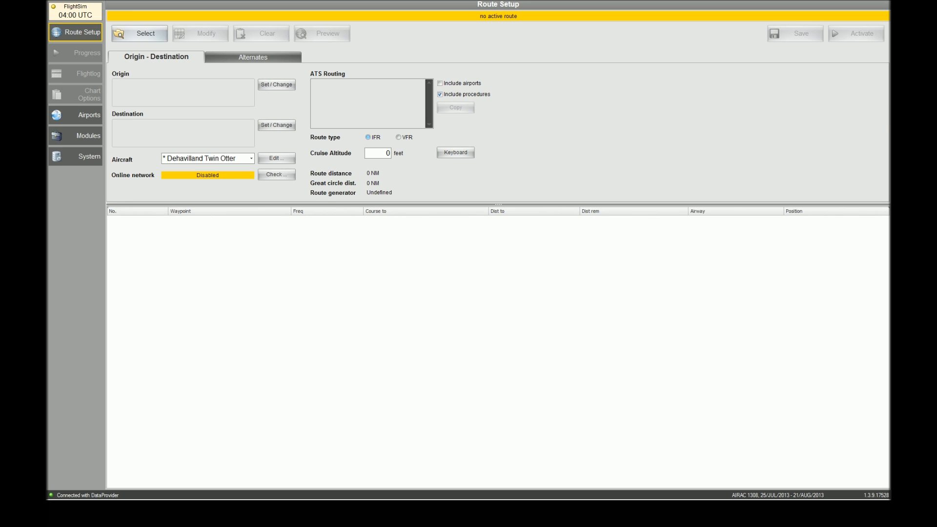
{"action": "left_click", "coordinate": [131, 27]}
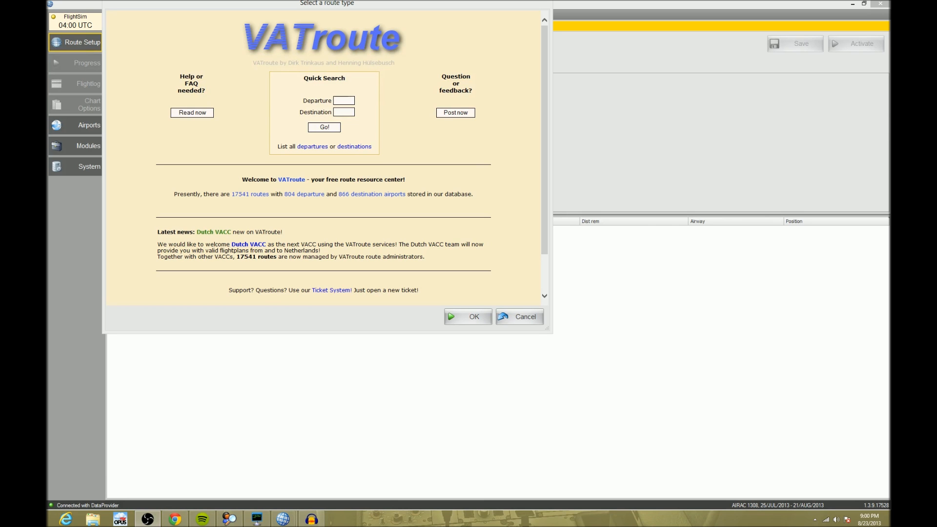
{"action": "left_click_drag", "start_coordinate": [361, 4], "coordinate": [639, 74]}
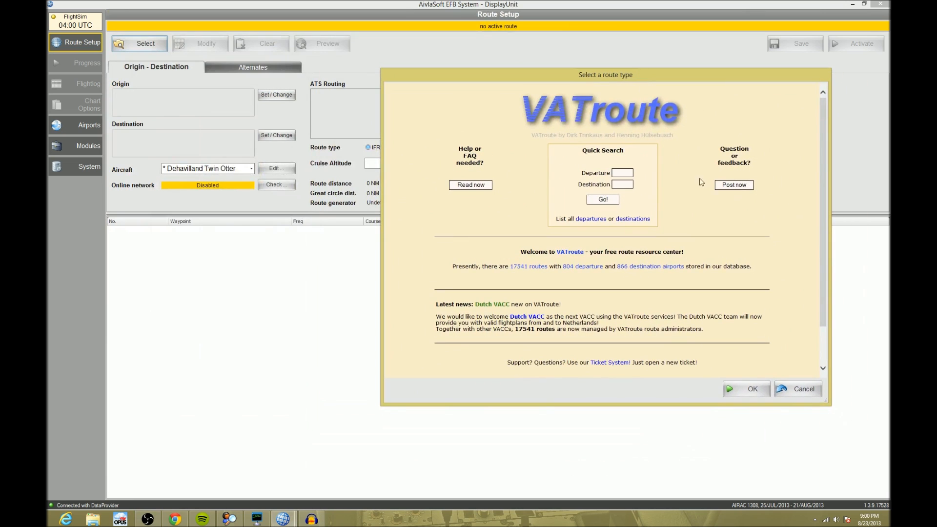
{"action": "left_click", "coordinate": [627, 174]}
{"action": "left_click", "coordinate": [762, 393]}
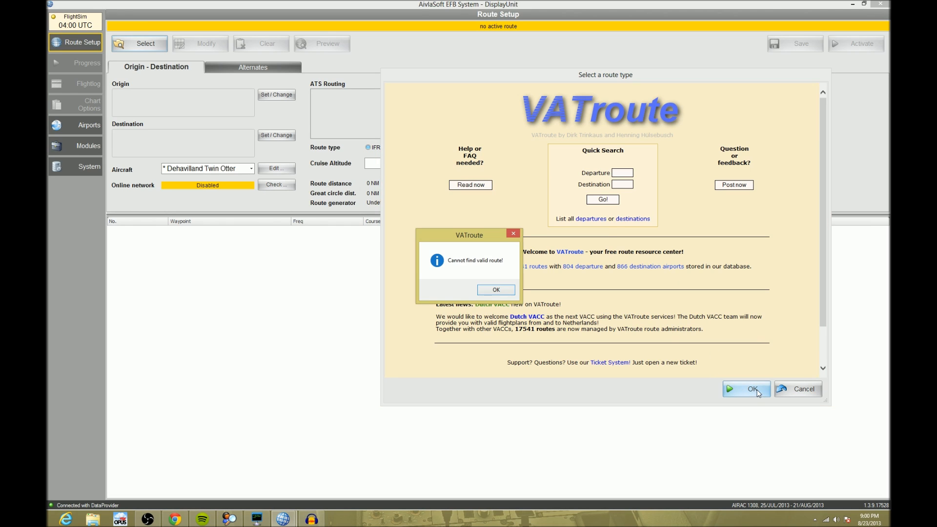
{"action": "left_click", "coordinate": [497, 290]}
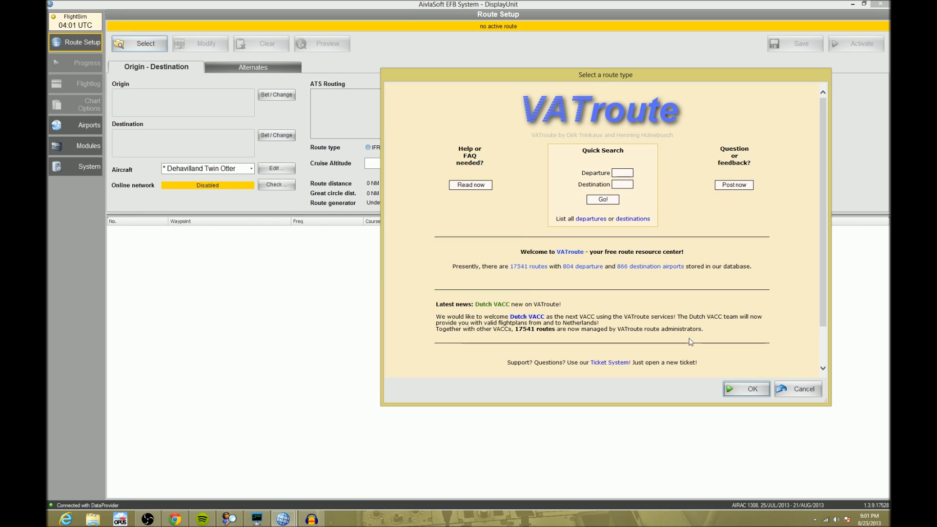
{"action": "left_click", "coordinate": [796, 391]}
Step: Generate a route in Route Finder with departure KTUS and destination KDEN
{"action": "left_click", "coordinate": [155, 44]}
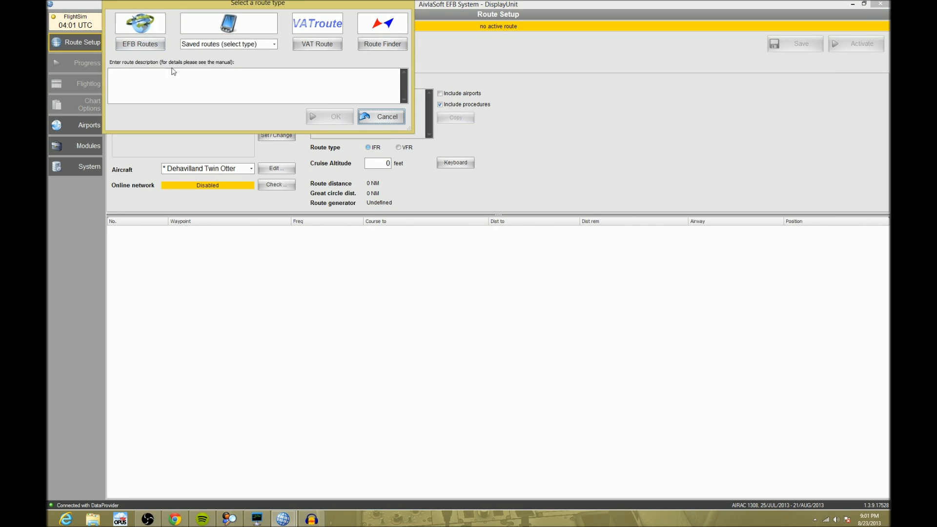
{"action": "left_click", "coordinate": [383, 44]}
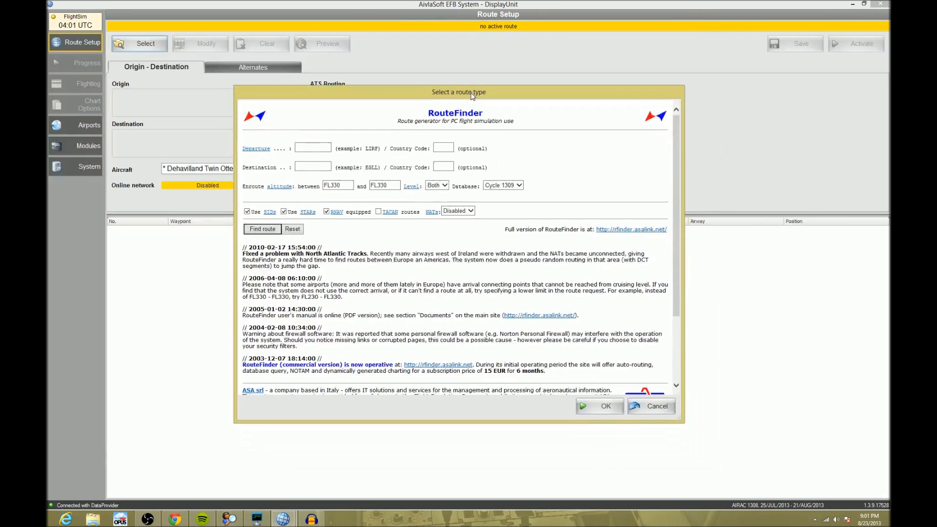
{"action": "left_click", "coordinate": [313, 147]}
{"action": "type", "text": "KTUS"}
{"action": "key", "text": "Tab"}
{"action": "key", "text": "Tab"}
{"action": "type", "text": "KDEN"}
{"action": "left_click", "coordinate": [264, 229]}
{"action": "left_click", "coordinate": [273, 234]}
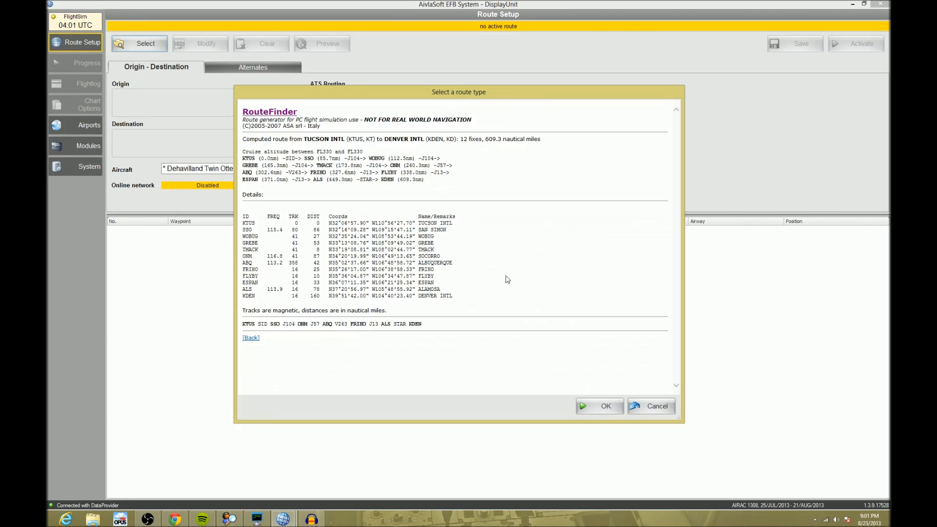
Step: Highlight the en-route portion of the computed KTUS–KDEN routing and load the route into the route setup
{"action": "left_click_drag", "start_coordinate": [271, 326], "coordinate": [395, 326]}
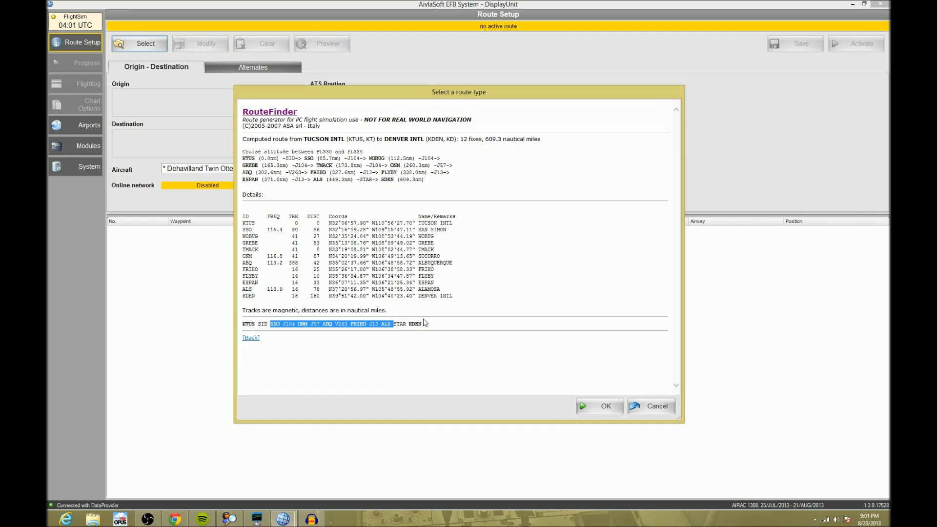
{"action": "left_click", "coordinate": [399, 337]}
{"action": "left_click", "coordinate": [615, 412]}
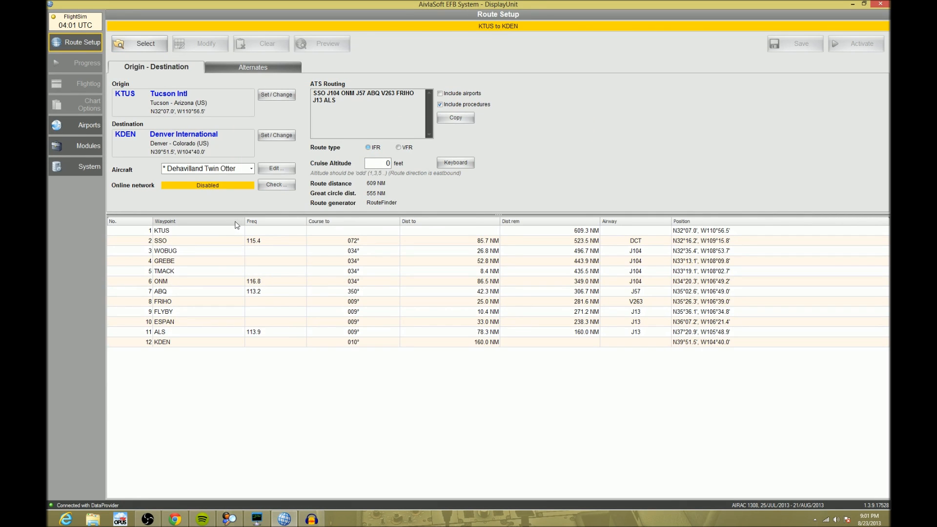
Step: Load a new route from the route description "KOLS OLS V395 TUS KTUS"
{"action": "left_click", "coordinate": [145, 44]}
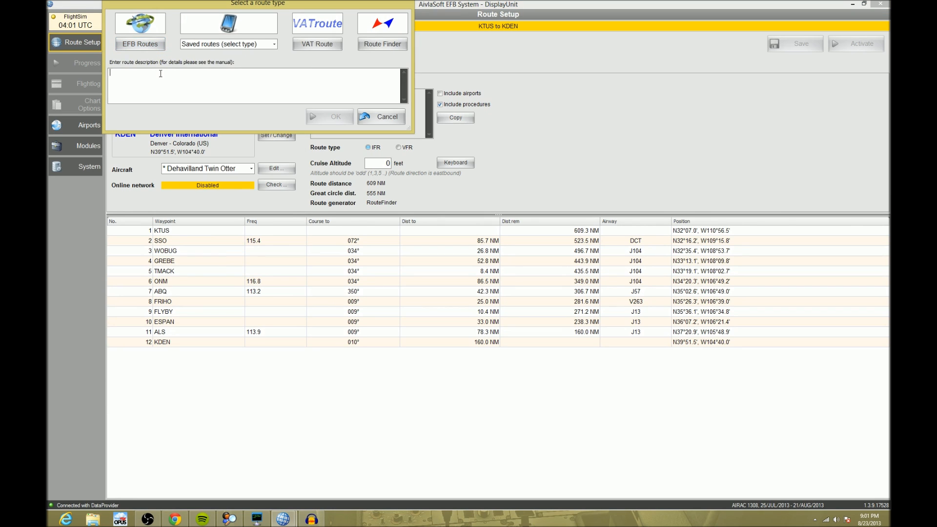
{"action": "type", "text": "KOLS"}
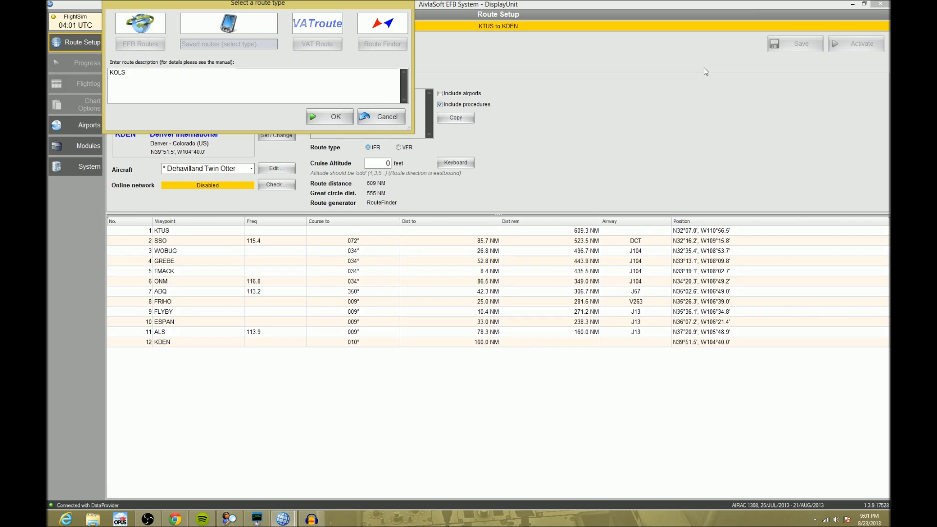
{"action": "type", "text": " OLS V395 TUS KTUS"}
{"action": "left_click", "coordinate": [328, 117]}
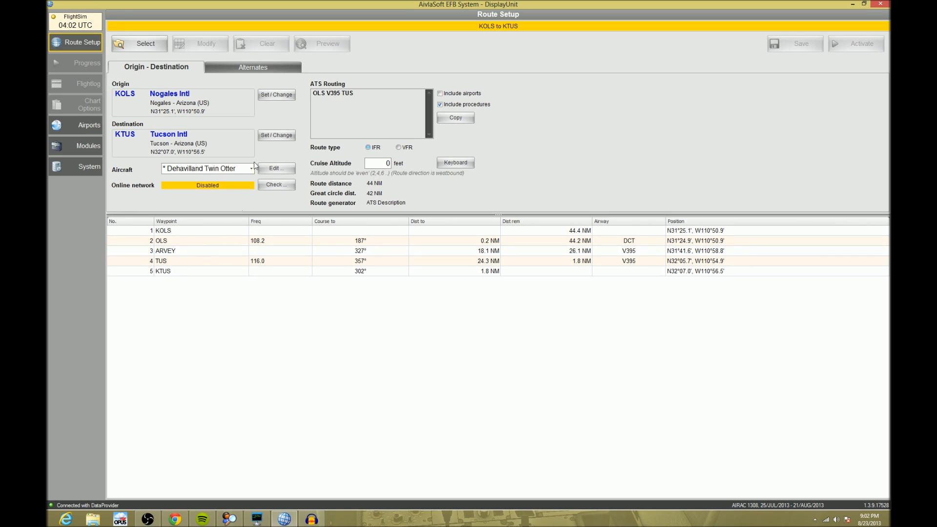
Step: Set the KOLS to KTUS route to VFR with a cruise altitude of 4,500 feet and activate it
{"action": "left_click", "coordinate": [398, 147]}
{"action": "type", "text": "4500"}
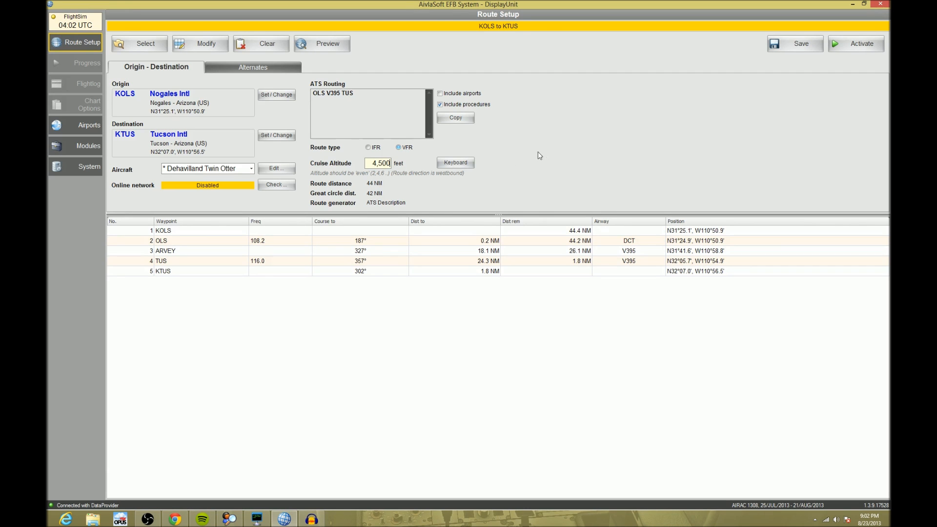
{"action": "left_click", "coordinate": [841, 41]}
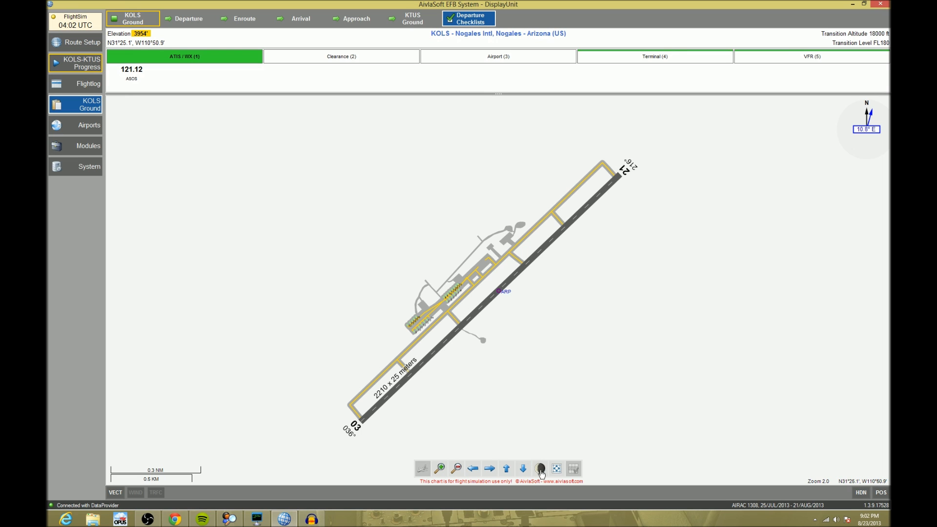
Step: Switch the KOLS ground chart to night colours and back to day colours
{"action": "left_click_drag", "start_coordinate": [524, 3], "coordinate": [493, 2]}
{"action": "left_click", "coordinate": [539, 471]}
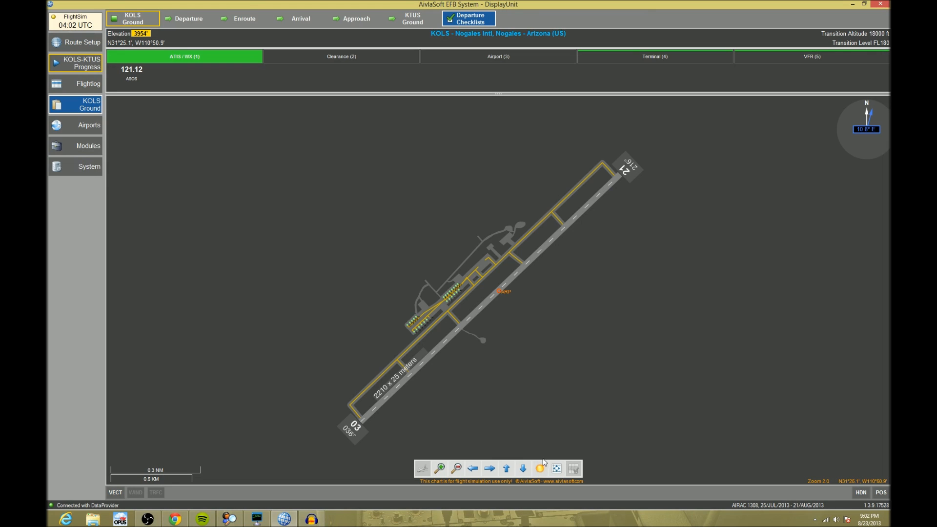
{"action": "left_click", "coordinate": [542, 469]}
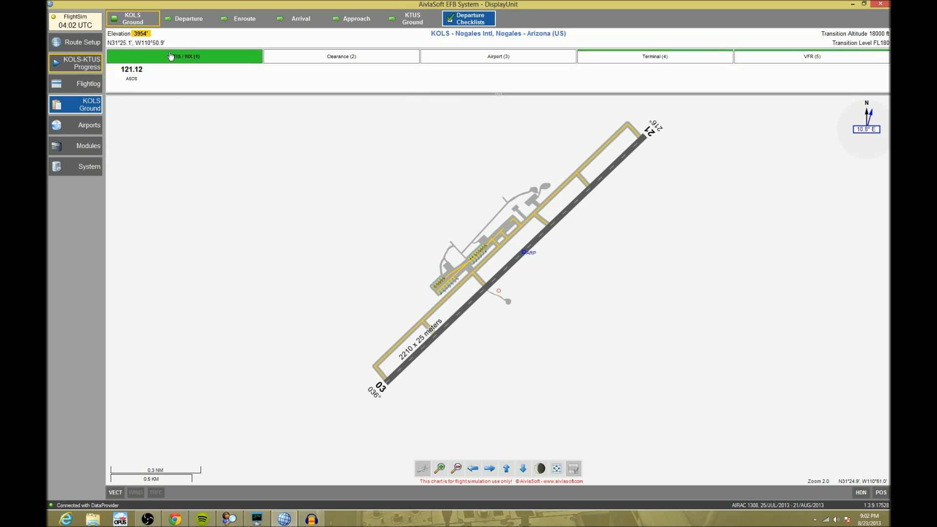
Step: Return to the route setup and look through the list of available aircraft without choosing one
{"action": "left_click", "coordinate": [68, 43]}
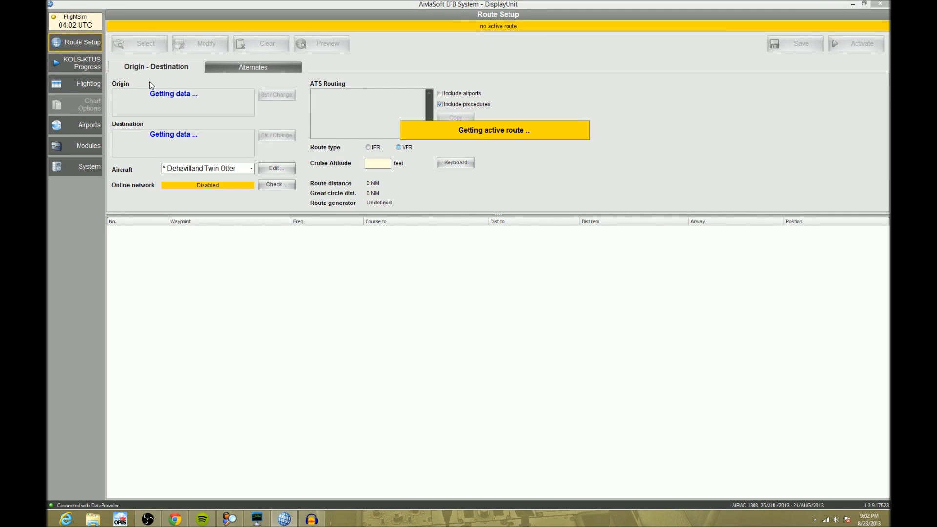
{"action": "left_click", "coordinate": [208, 168]}
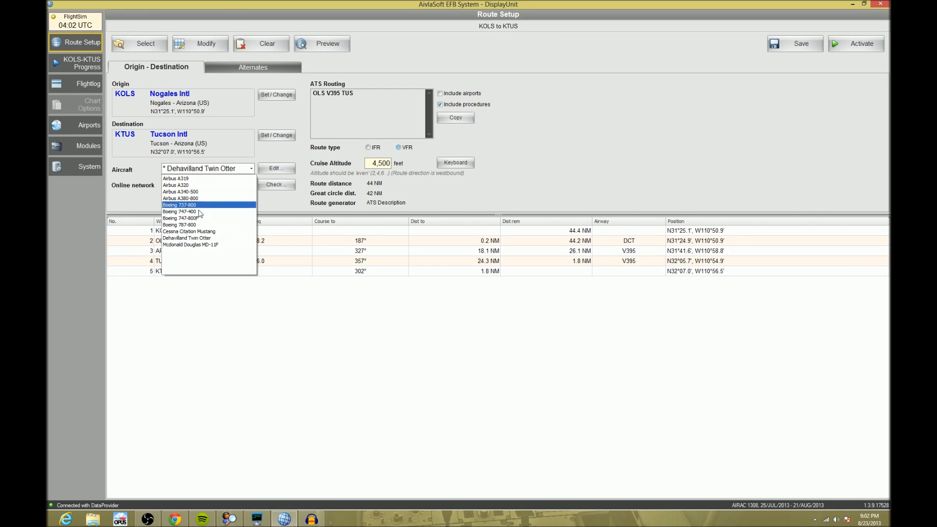
{"action": "left_click", "coordinate": [290, 204]}
Step: Add a new aircraft with manufacturer Cessna and type 172H, keeping the default descent angles, and select it for the route
{"action": "left_click", "coordinate": [276, 168]}
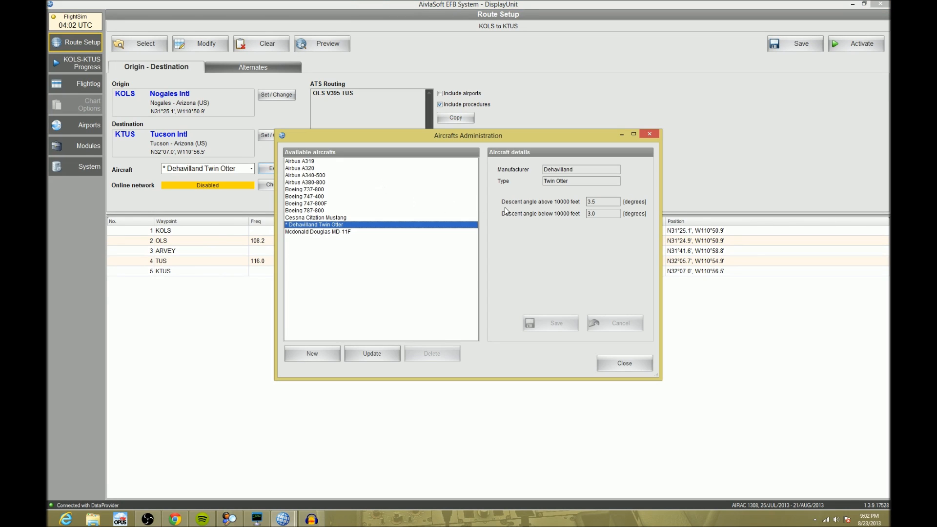
{"action": "left_click", "coordinate": [325, 358]}
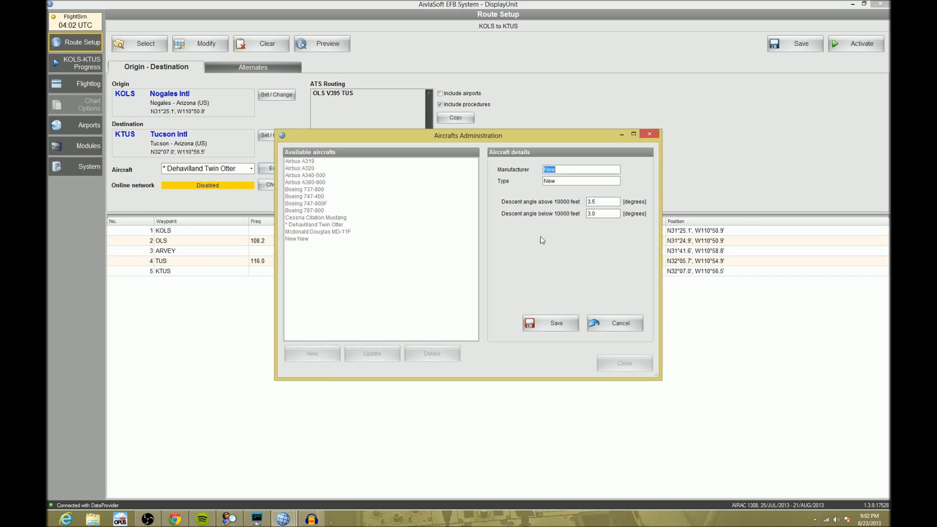
{"action": "type", "text": "Cessna"}
{"action": "key", "text": "Tab"}
{"action": "type", "text": "172"}
{"action": "key", "text": "Tab"}
{"action": "left_click", "coordinate": [564, 330]}
{"action": "left_click", "coordinate": [620, 363]}
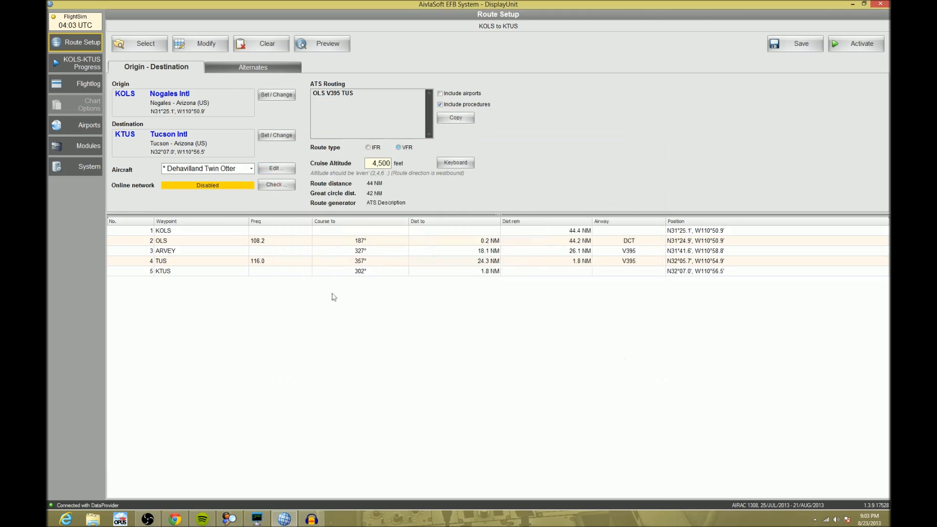
{"action": "left_click", "coordinate": [216, 171]}
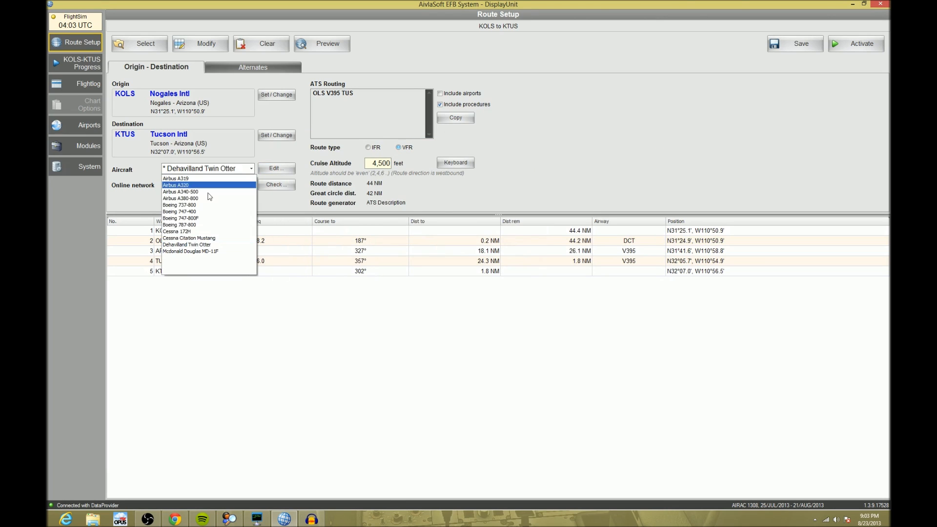
{"action": "left_click", "coordinate": [205, 232]}
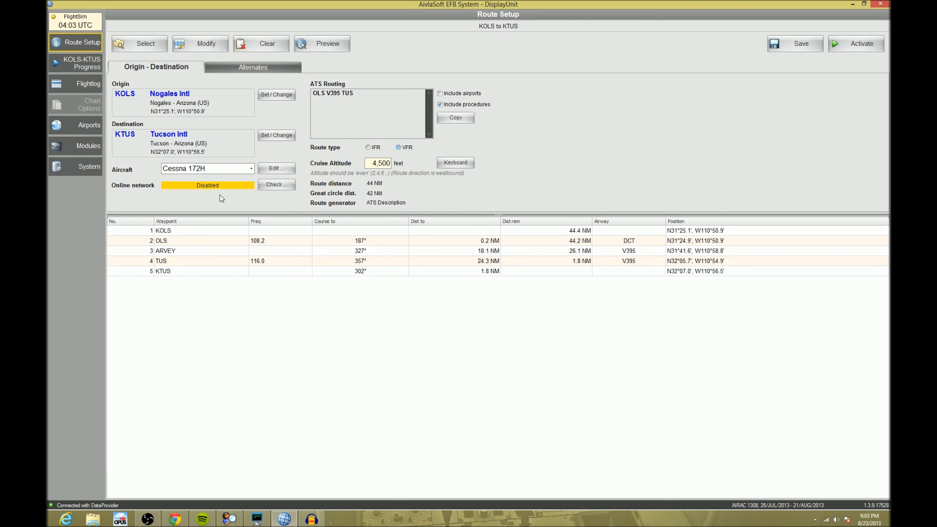
Step: Enable online data from VATSIM and start the online service, acknowledging the notice about the changed settings
{"action": "left_click", "coordinate": [287, 192]}
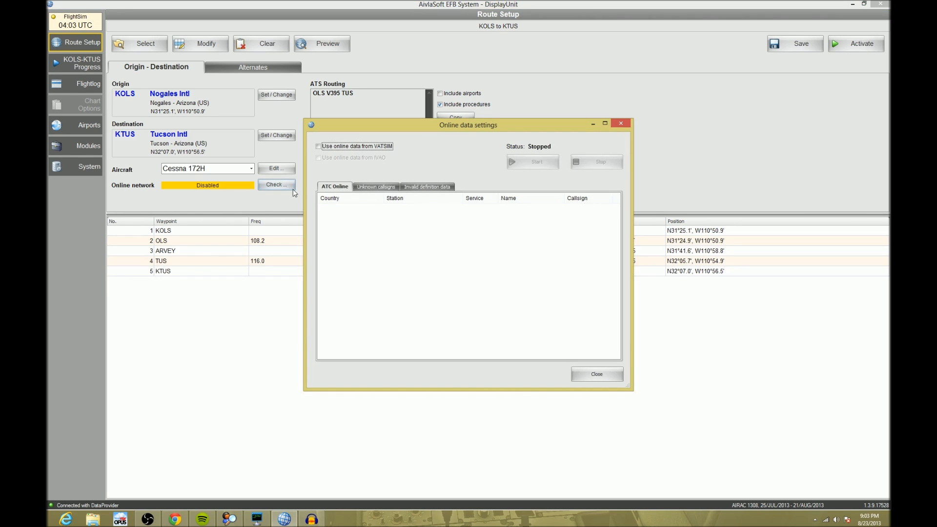
{"action": "left_click", "coordinate": [359, 146]}
{"action": "left_click", "coordinate": [528, 164]}
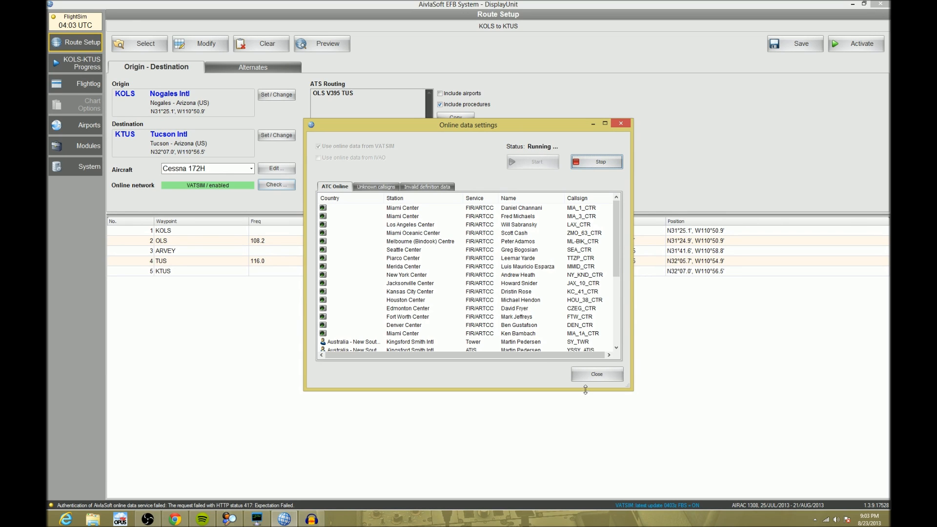
{"action": "left_click", "coordinate": [595, 377]}
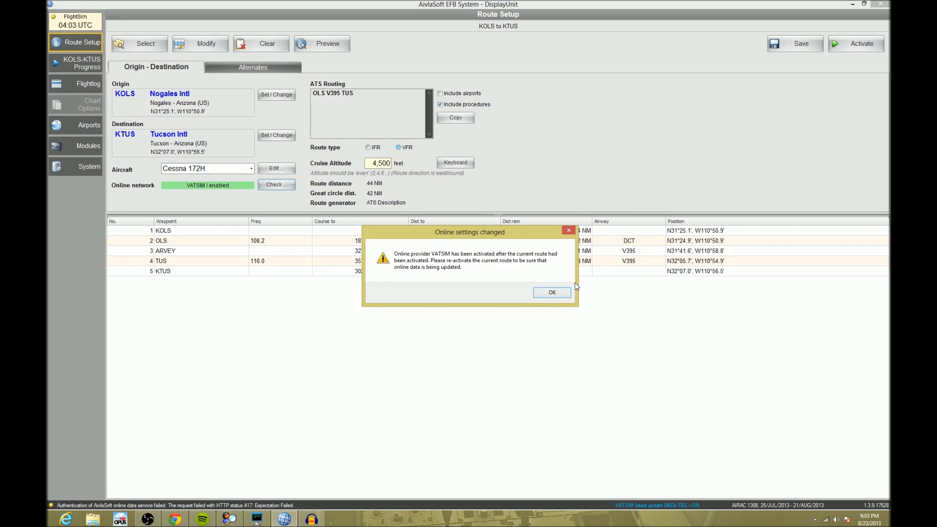
{"action": "left_click", "coordinate": [542, 296]}
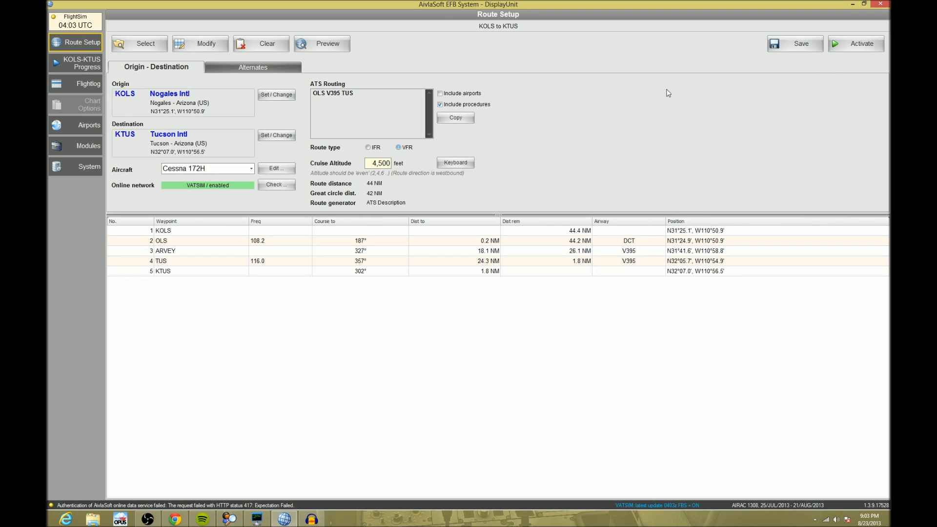
Step: Preview the KOLS to KTUS route on the map with alternates shown, and close the preview
{"action": "left_click", "coordinate": [312, 44]}
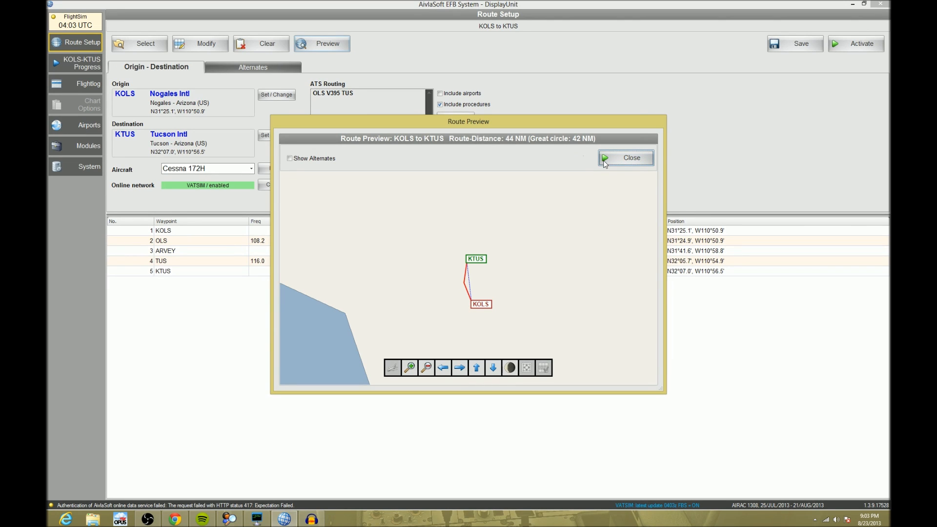
{"action": "left_click", "coordinate": [290, 159]}
{"action": "left_click", "coordinate": [610, 155]}
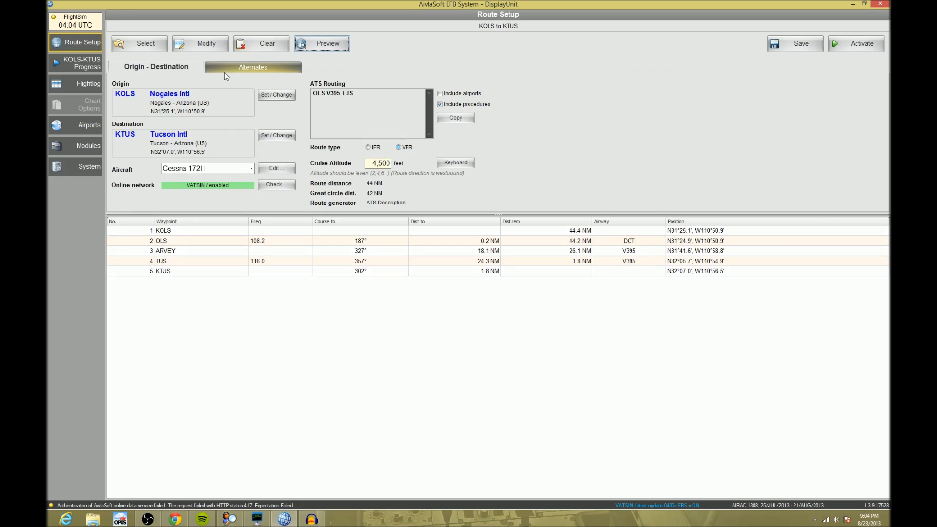
Step: Add KRYN (Ryan, Tucson) as a destination alternate
{"action": "left_click", "coordinate": [225, 70]}
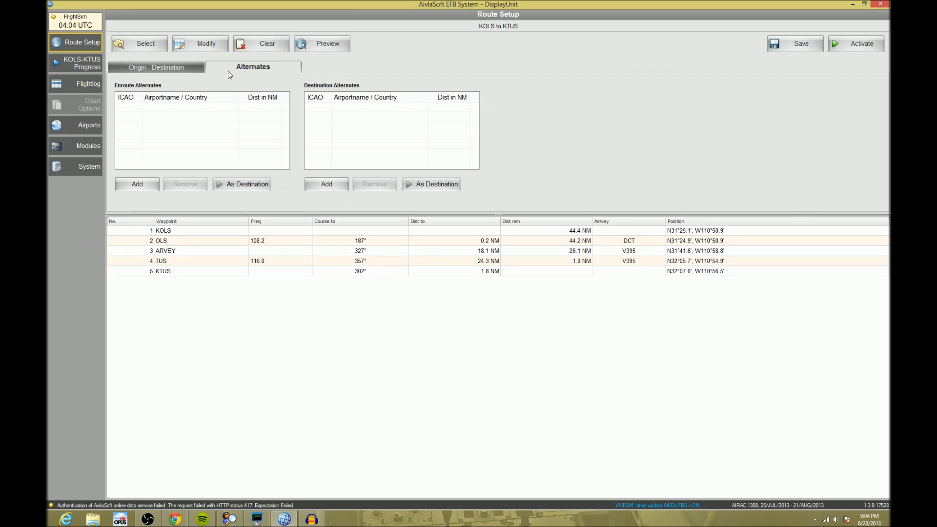
{"action": "left_click", "coordinate": [326, 183]}
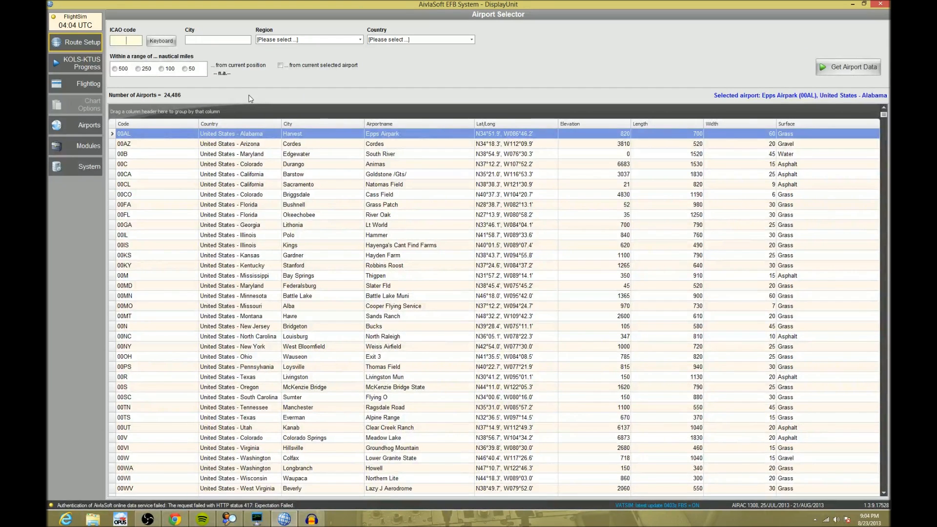
{"action": "type", "text": "KRYN"}
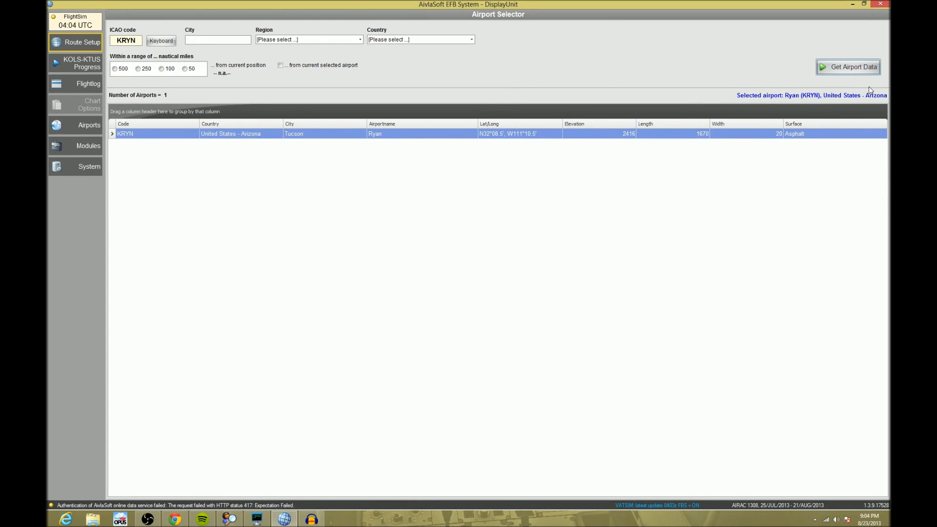
{"action": "left_click", "coordinate": [863, 72]}
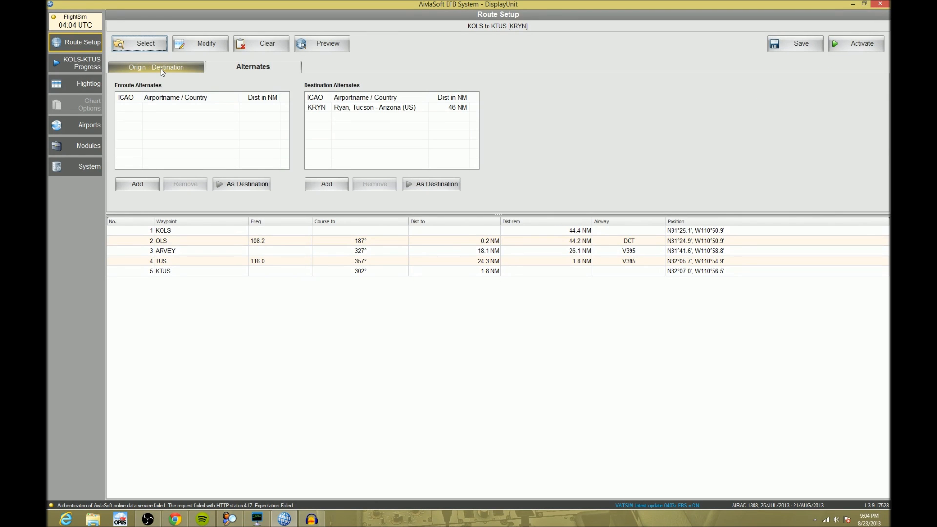
Step: Reactivate the KOLS to KTUS route from the origin and destination settings and return to the route setup
{"action": "left_click", "coordinate": [163, 71]}
{"action": "left_click", "coordinate": [866, 49]}
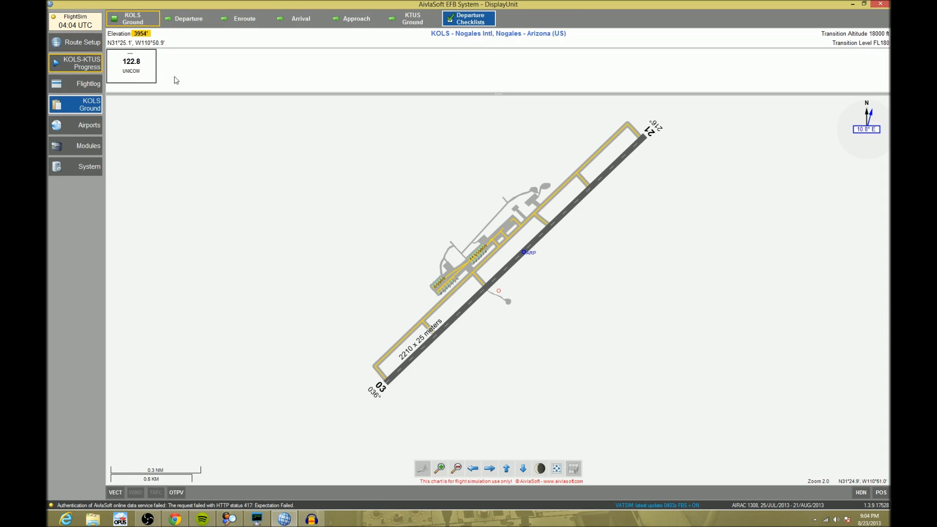
{"action": "left_click", "coordinate": [77, 43]}
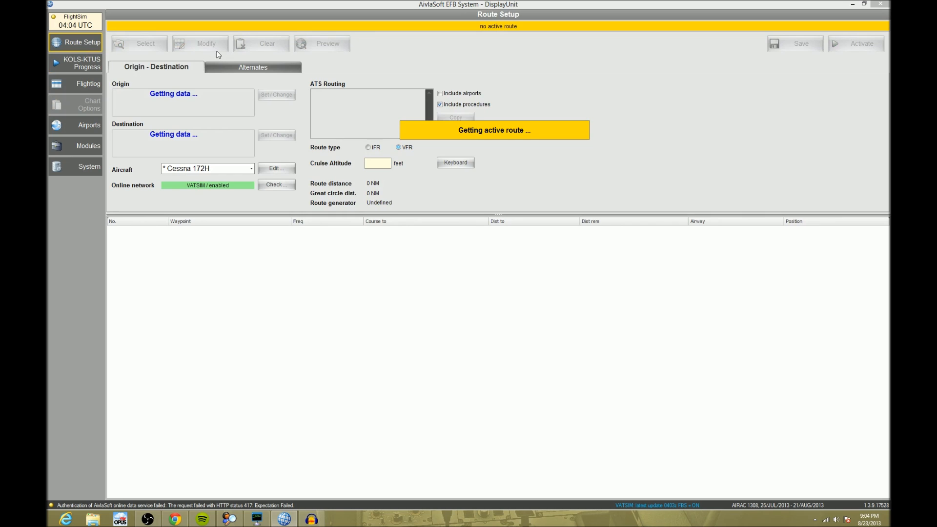
Step: Preview the KOLS to KTUS route with alternates shown, and check the KRYN destination alternate's entry and options
{"action": "left_click", "coordinate": [321, 48]}
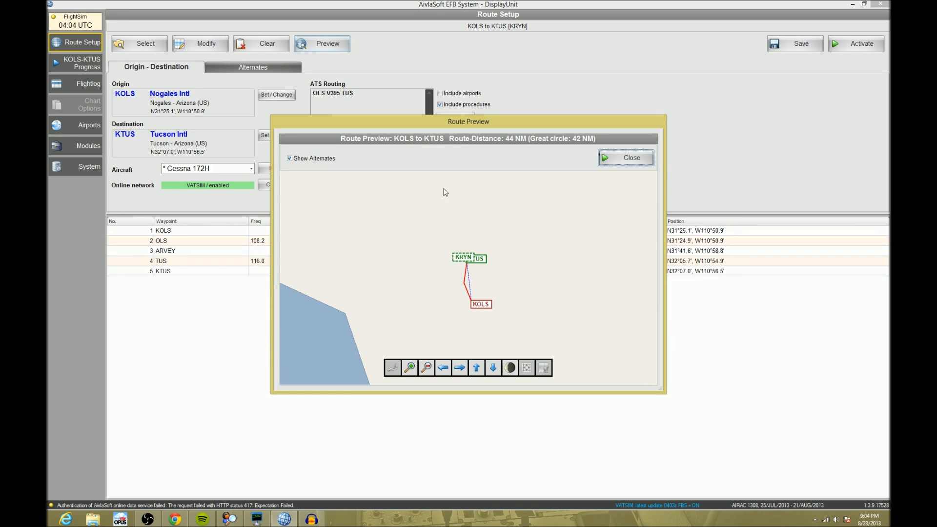
{"action": "left_click", "coordinate": [620, 157]}
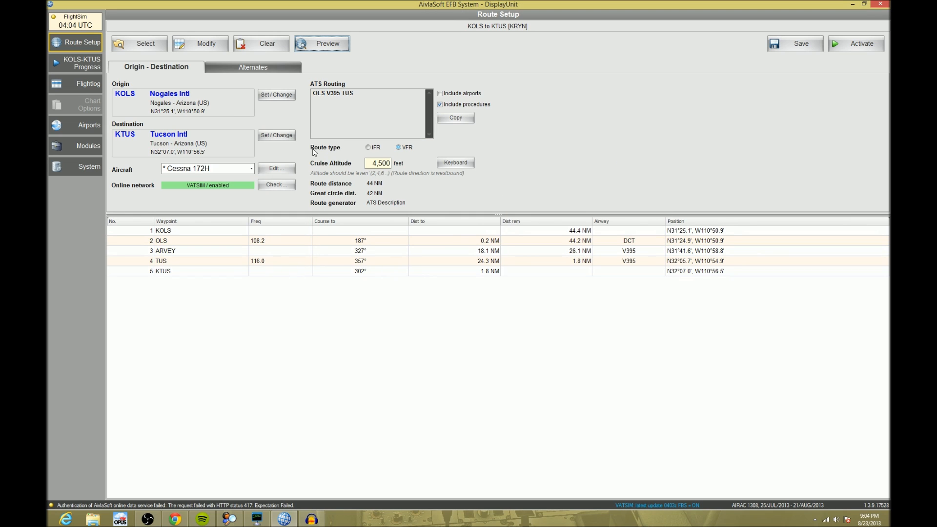
{"action": "left_click", "coordinate": [277, 71]}
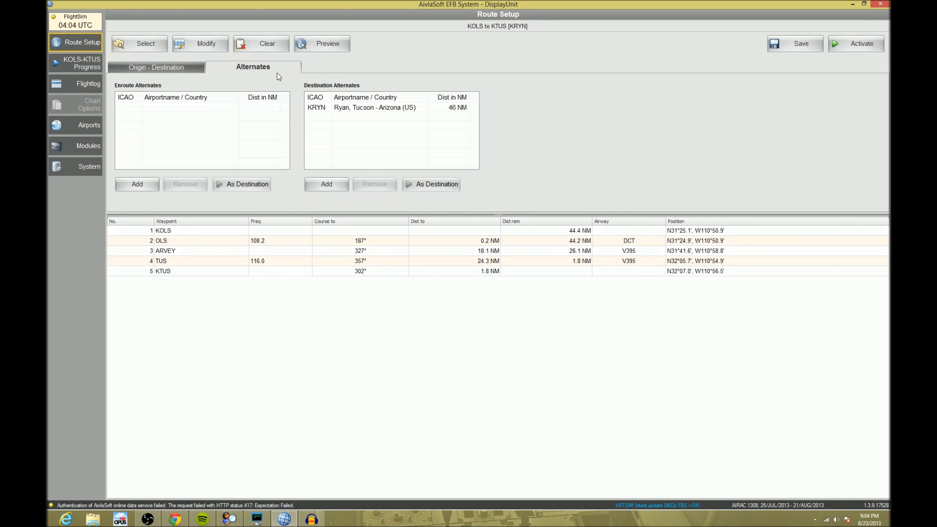
{"action": "left_click", "coordinate": [331, 109]}
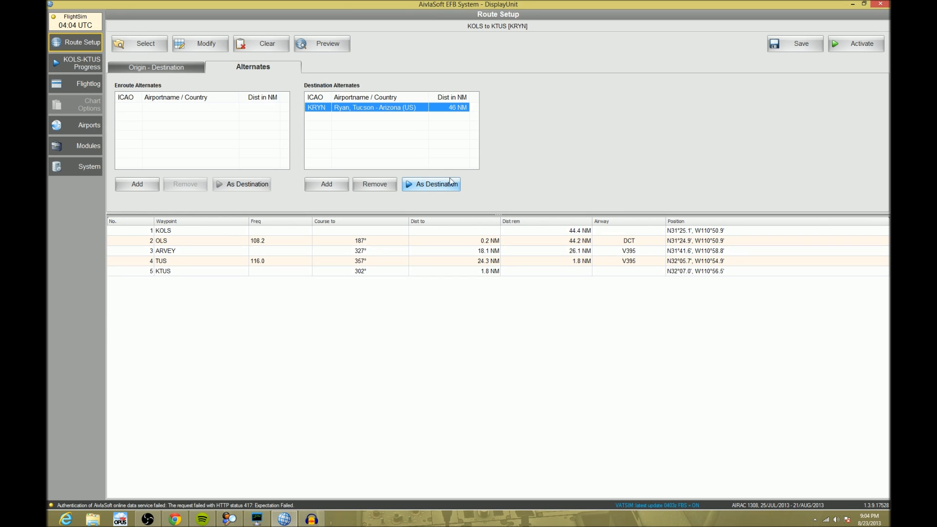
{"action": "left_click", "coordinate": [173, 67]}
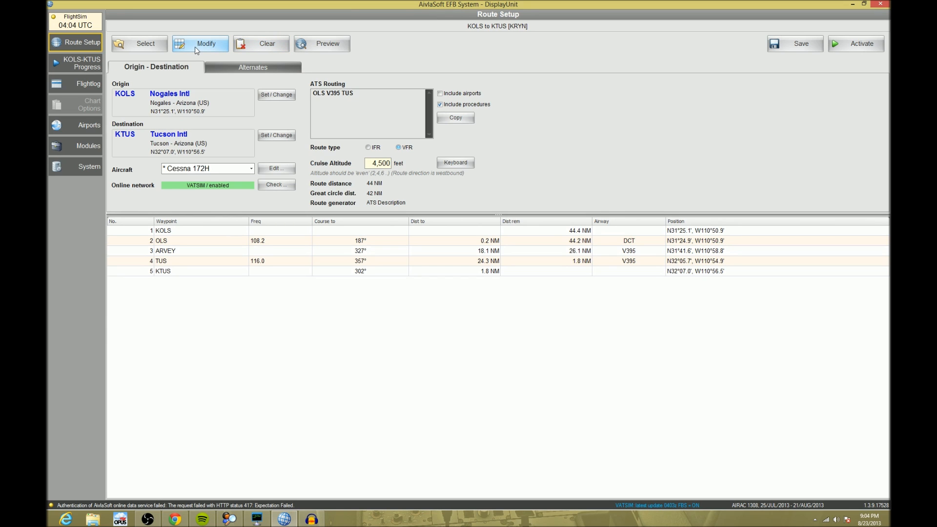
Step: Modify the route by inserting the OLS1 (North) departure from KOLS runway 21
{"action": "left_click", "coordinate": [194, 46]}
{"action": "left_click", "coordinate": [180, 80]}
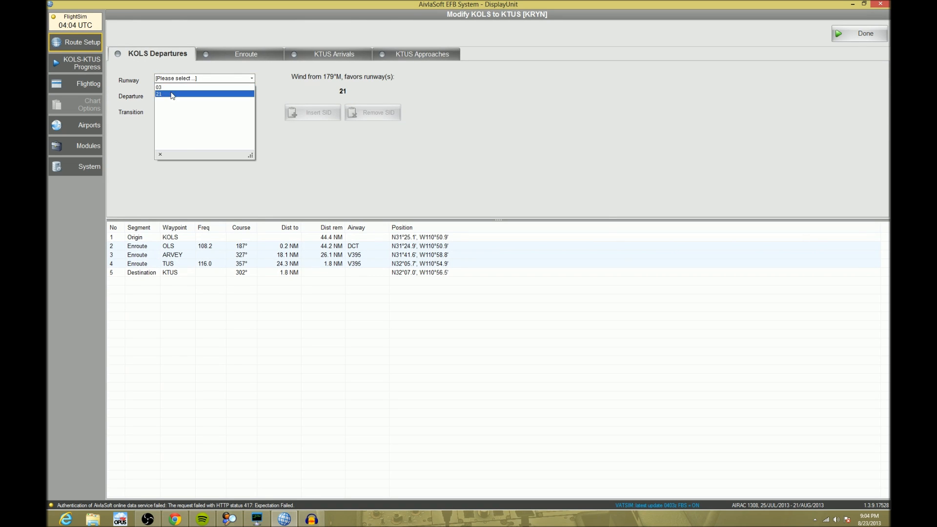
{"action": "left_click", "coordinate": [172, 95]}
{"action": "left_click", "coordinate": [174, 96]}
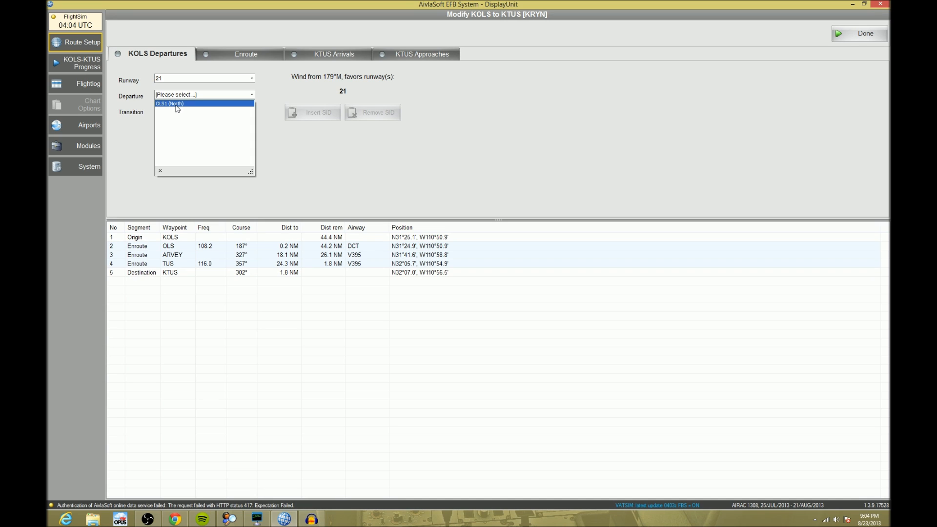
{"action": "left_click", "coordinate": [178, 104]}
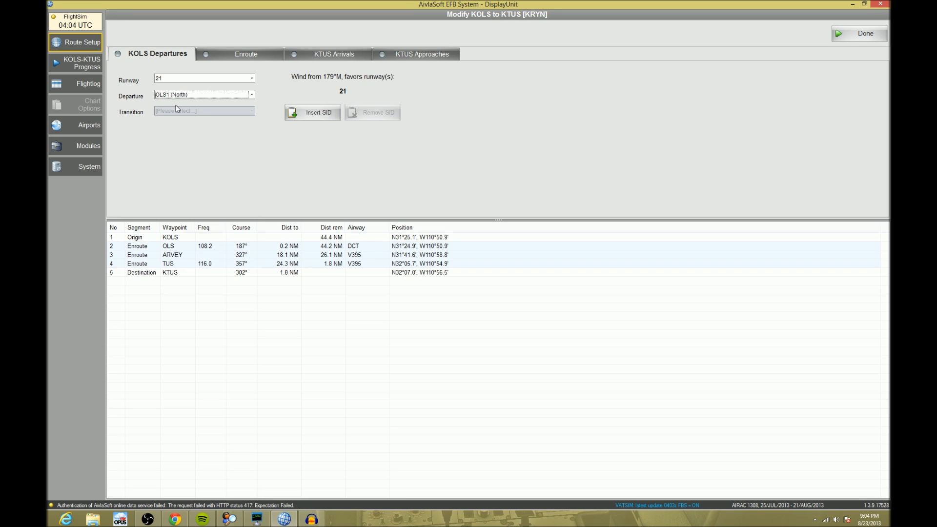
{"action": "left_click", "coordinate": [296, 116]}
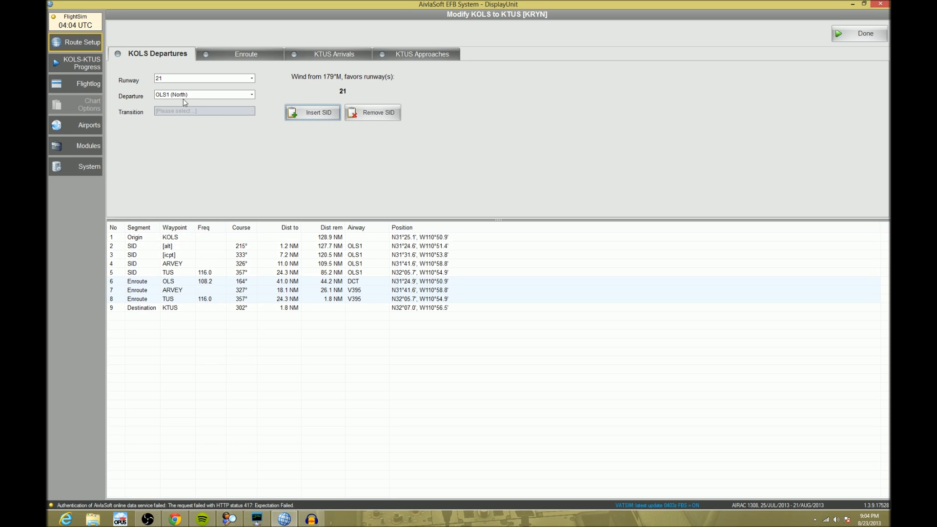
Step: Activate the route with the OLS1 departure and examine its path on the KOLS departure chart
{"action": "left_click", "coordinate": [862, 34]}
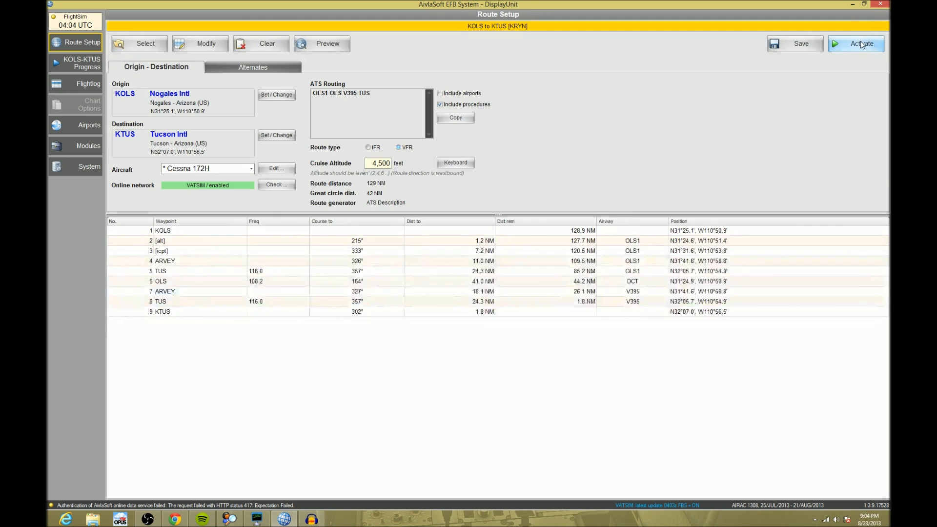
{"action": "left_click", "coordinate": [862, 41]}
{"action": "left_click", "coordinate": [190, 24]}
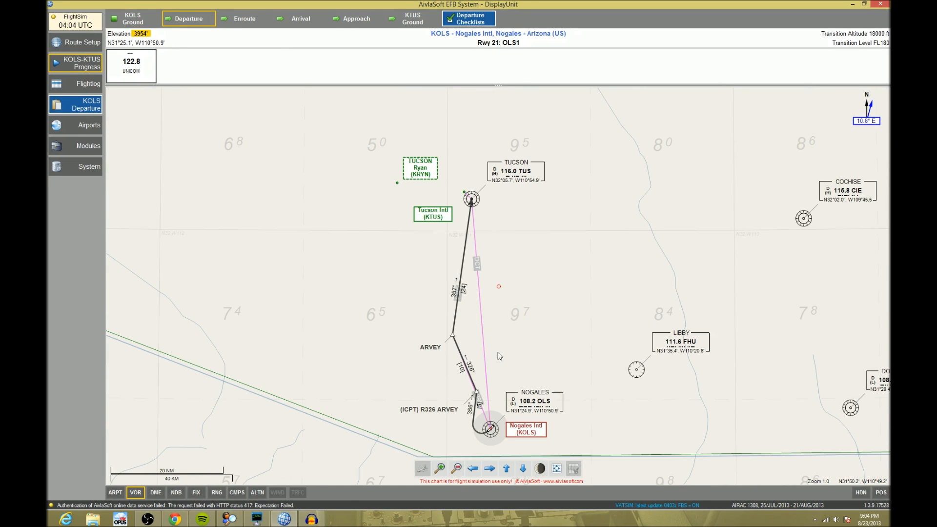
{"action": "left_click", "coordinate": [496, 353]}
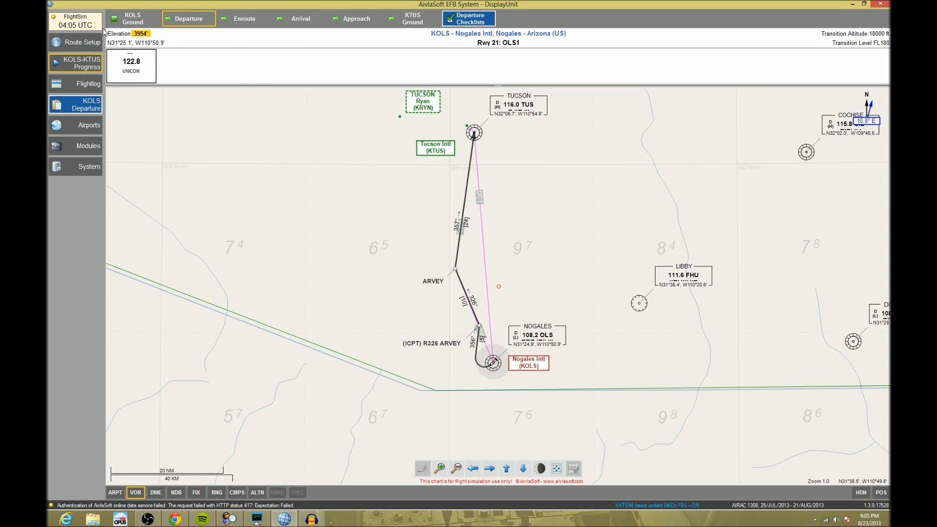
Step: Reopen the KOLS to KTUS route for modification and remove its OLS1 departure procedure
{"action": "left_click", "coordinate": [88, 43]}
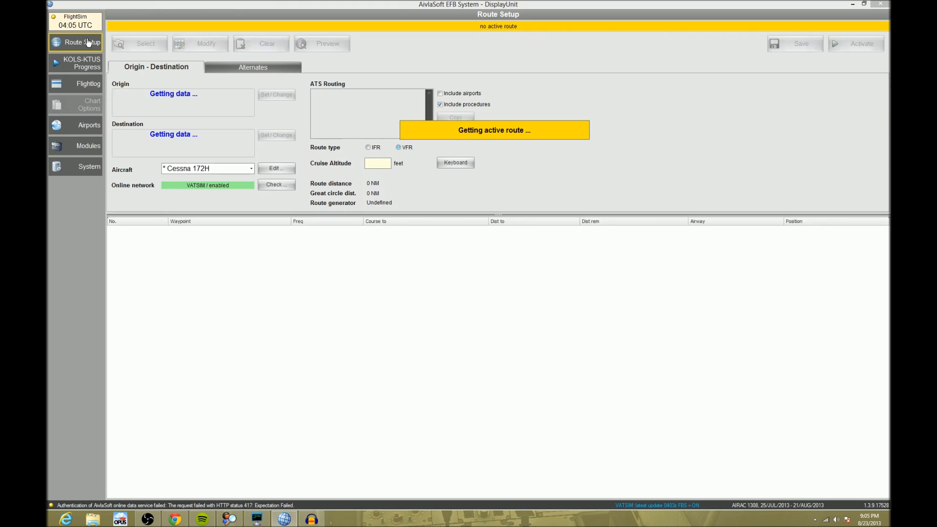
{"action": "left_click", "coordinate": [213, 43]}
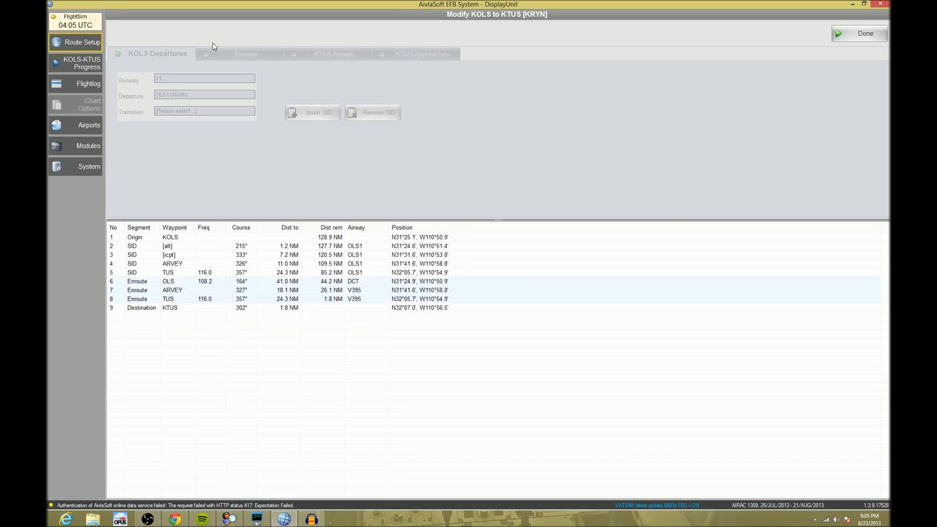
{"action": "left_click", "coordinate": [381, 115]}
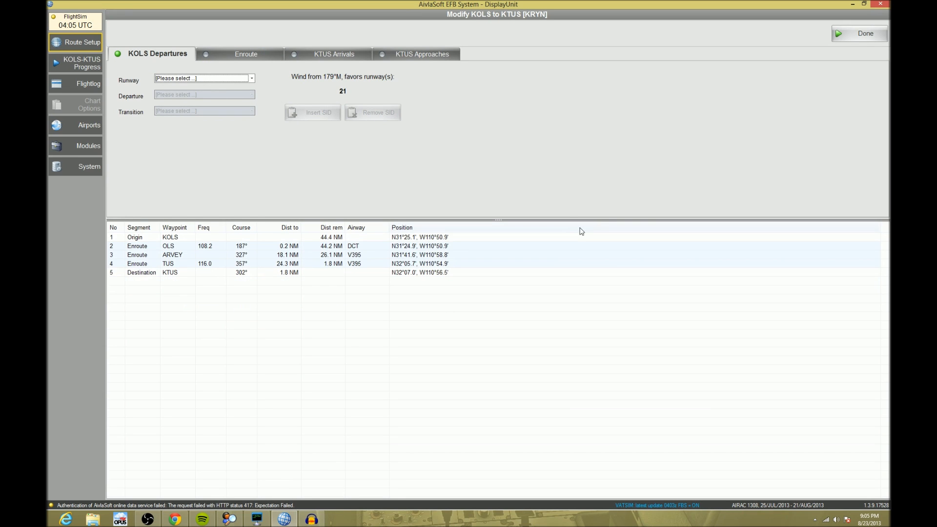
Step: Examine the navaids within 100 NM of the ARVEY enroute waypoint, selecting STANFIELD (TFD) from the candidates
{"action": "left_click", "coordinate": [280, 54]}
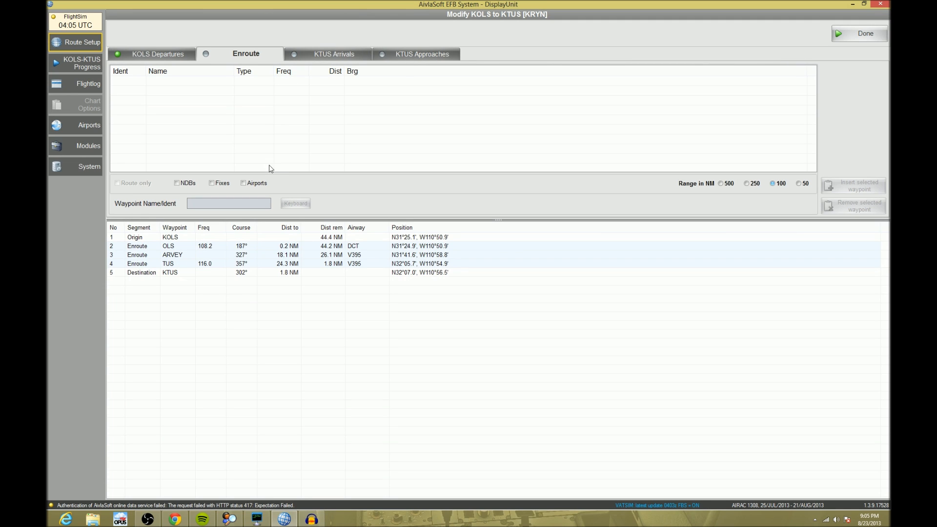
{"action": "left_click", "coordinate": [220, 257]}
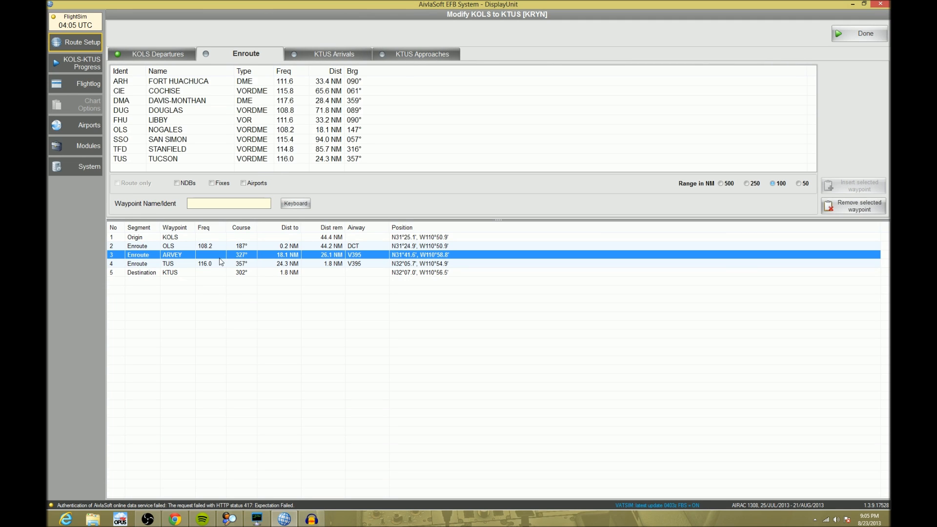
{"action": "left_click", "coordinate": [238, 204]}
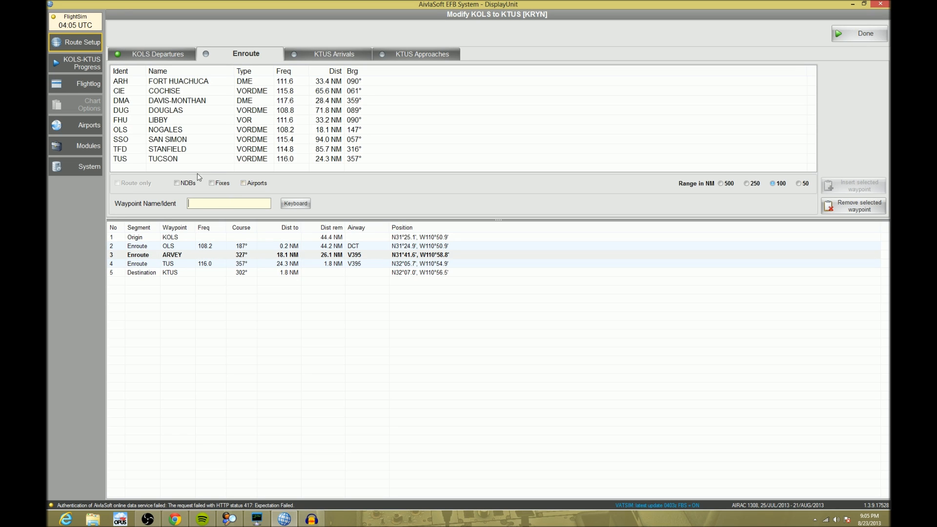
{"action": "left_click", "coordinate": [186, 149]}
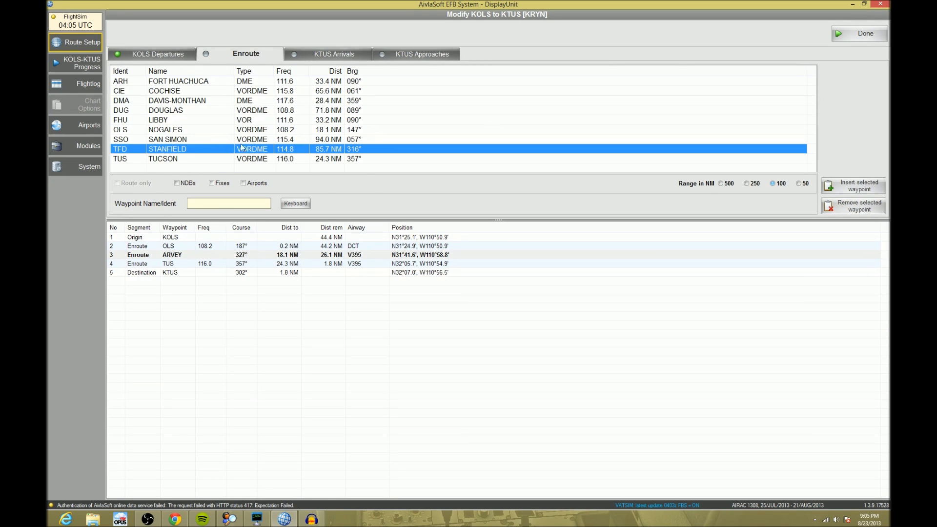
Step: Select runway 11L and the ZONNA1 (East) arrival for KTUS
{"action": "left_click", "coordinate": [354, 57]}
{"action": "left_click", "coordinate": [217, 78]}
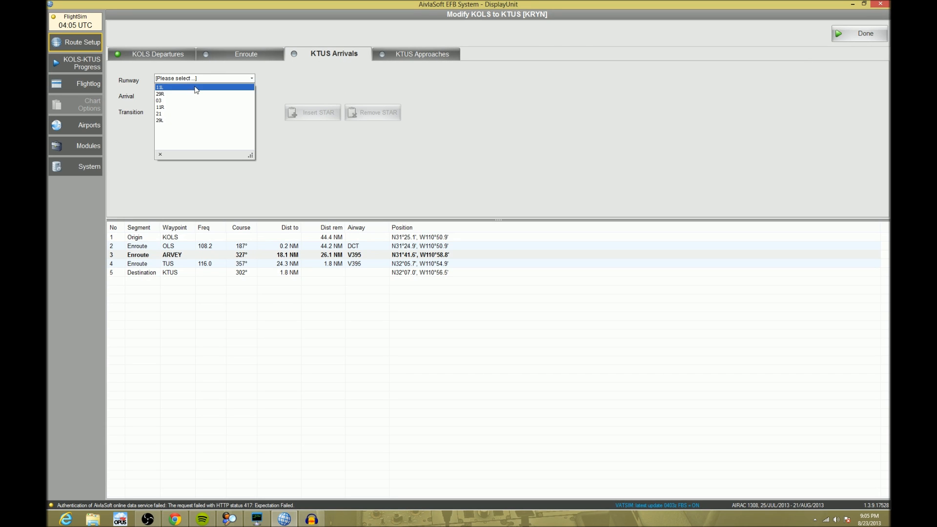
{"action": "left_click", "coordinate": [197, 86]}
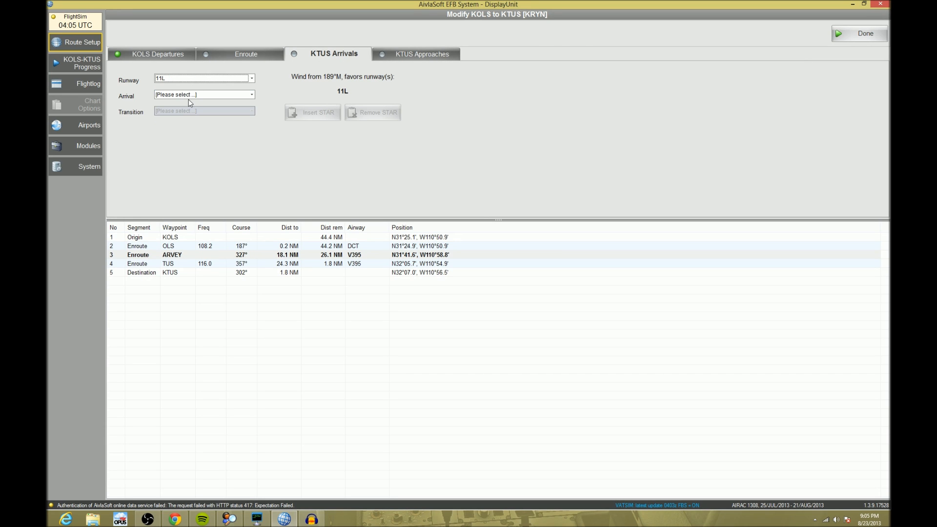
{"action": "left_click", "coordinate": [189, 96]}
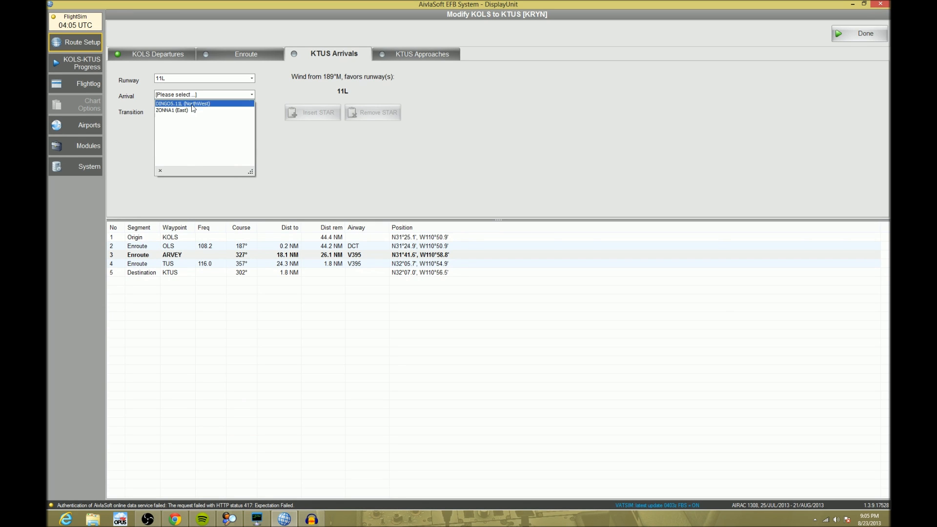
{"action": "left_click", "coordinate": [293, 160]}
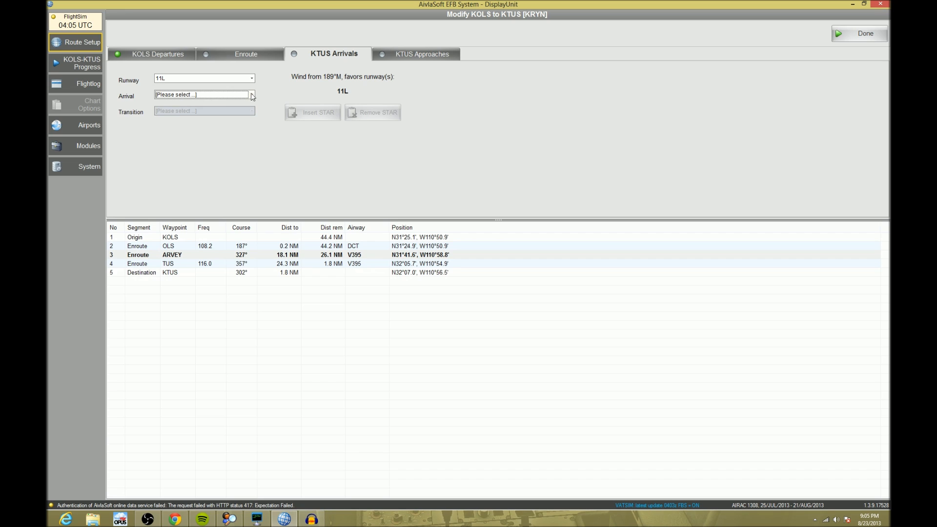
{"action": "left_click", "coordinate": [241, 96]}
{"action": "left_click", "coordinate": [195, 110]}
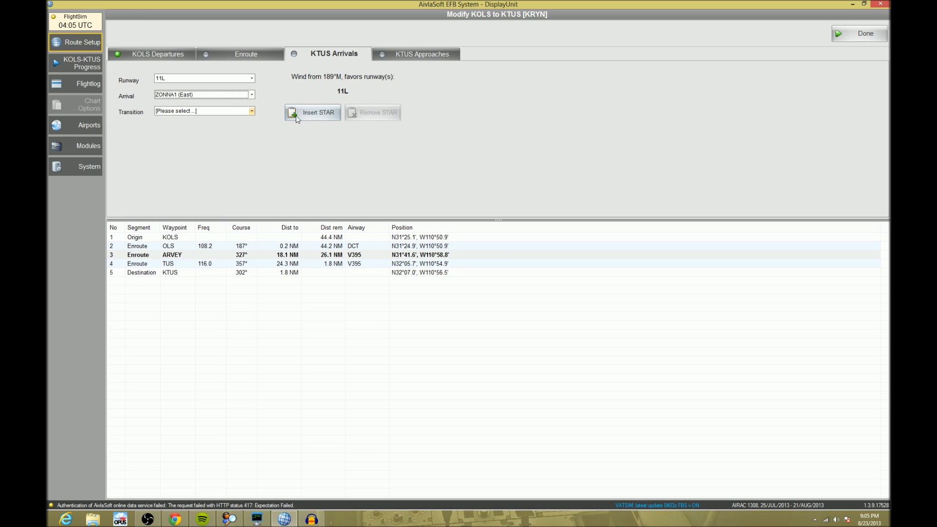
{"action": "right_click", "coordinate": [175, 521]}
{"action": "left_click", "coordinate": [170, 496]}
{"action": "left_click", "coordinate": [236, 438]}
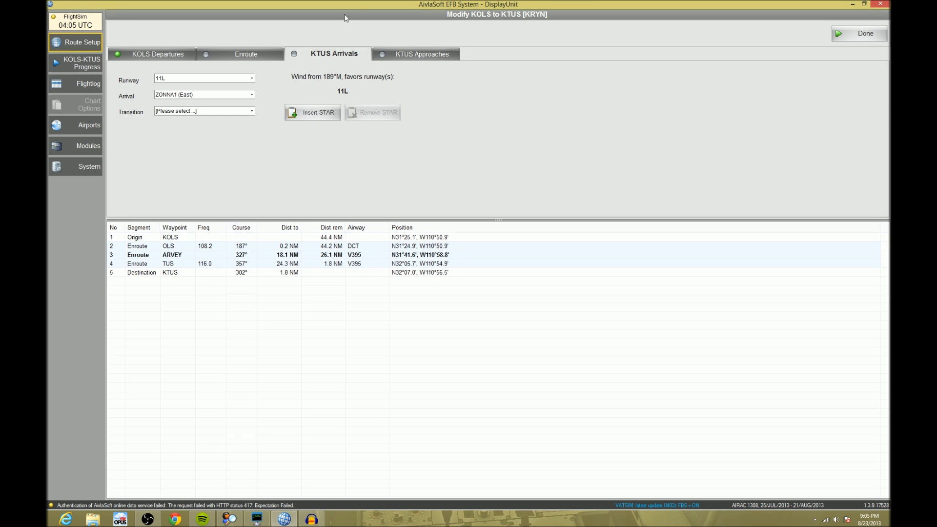
Step: Insert the LOC Rwy 11L approach for KTUS without a transition and activate the modified route
{"action": "left_click", "coordinate": [424, 57]}
{"action": "left_click", "coordinate": [195, 78]}
{"action": "left_click", "coordinate": [177, 89]}
{"action": "left_click", "coordinate": [177, 94]}
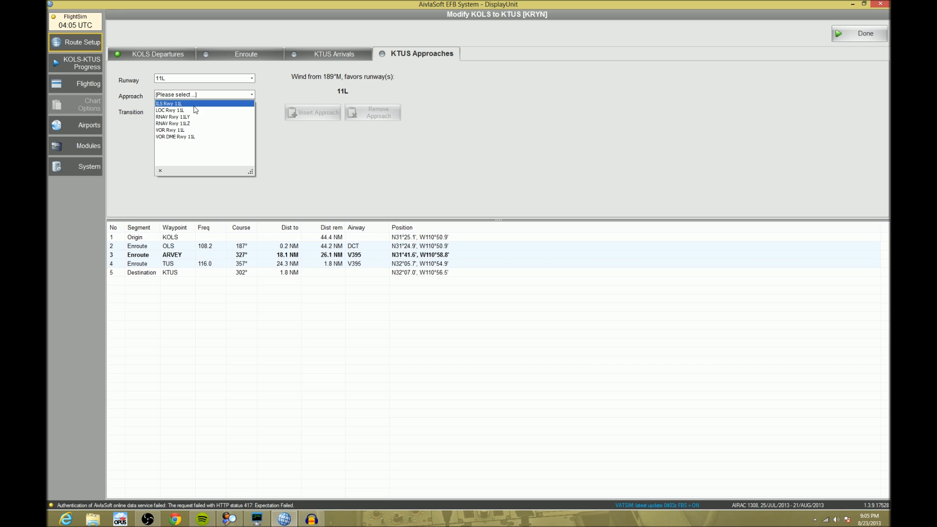
{"action": "left_click", "coordinate": [187, 111]}
{"action": "left_click", "coordinate": [310, 111]}
{"action": "left_click", "coordinate": [205, 111]}
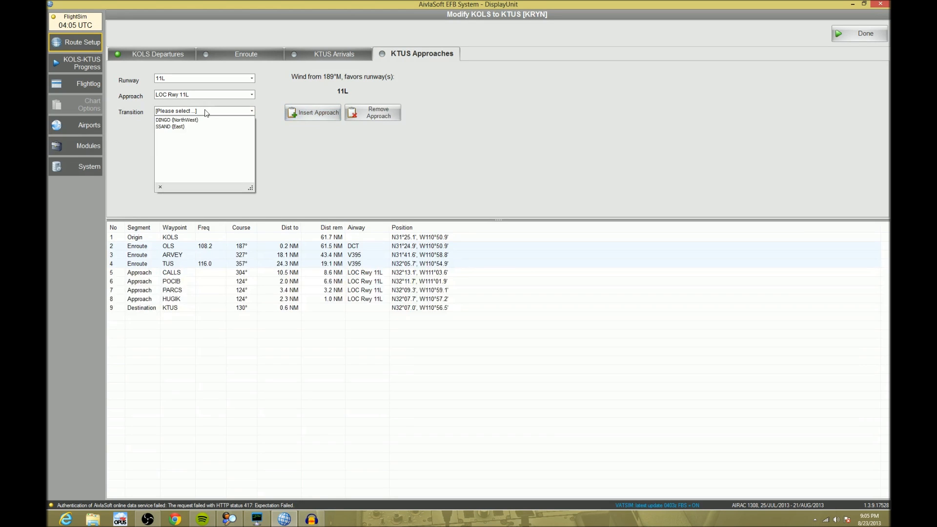
{"action": "left_click", "coordinate": [204, 111]}
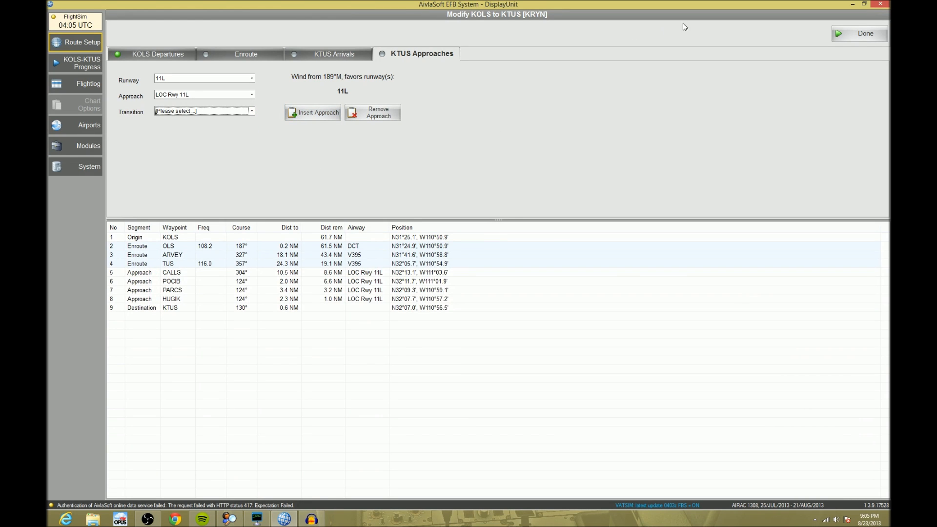
{"action": "left_click", "coordinate": [836, 34]}
{"action": "left_click", "coordinate": [841, 41]}
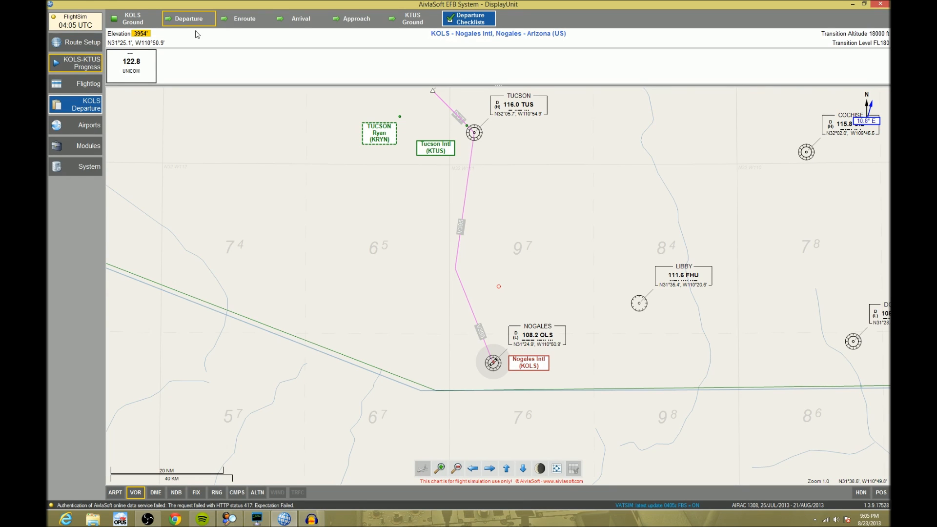
Step: Try to set the KOLS UNICOM frequency 122.8 as standby on COM 1
{"action": "right_click", "coordinate": [139, 73]}
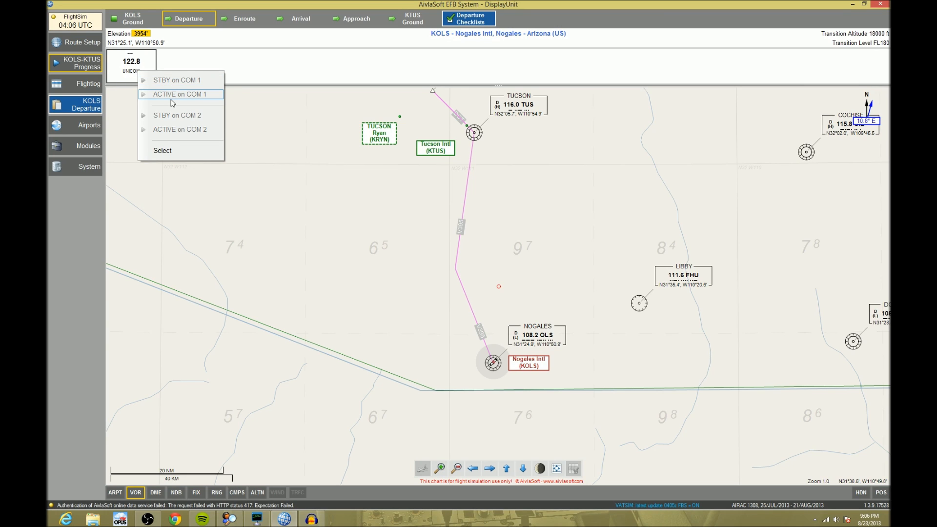
{"action": "left_click", "coordinate": [182, 80]}
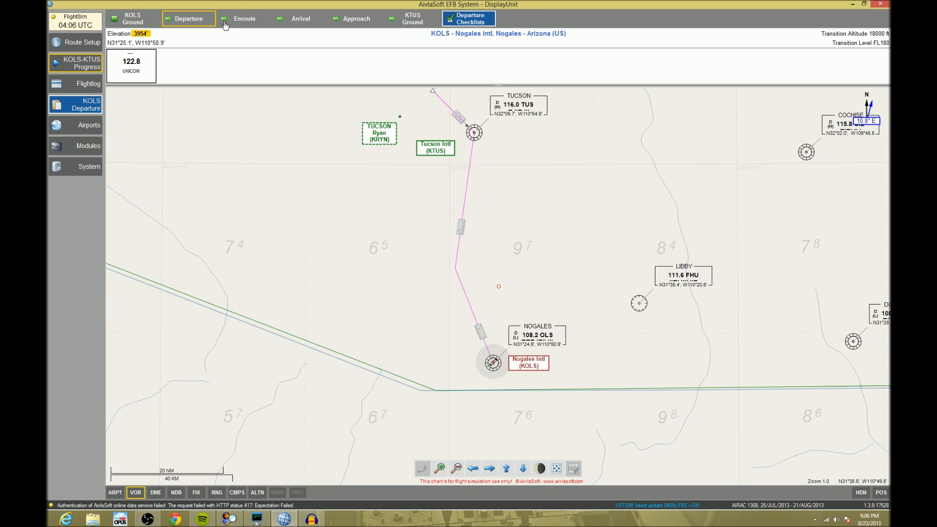
Step: Show the enroute chart enlarged and recentred around the KOLS–KTUS route, and hide the airports overlay
{"action": "left_click", "coordinate": [243, 19]}
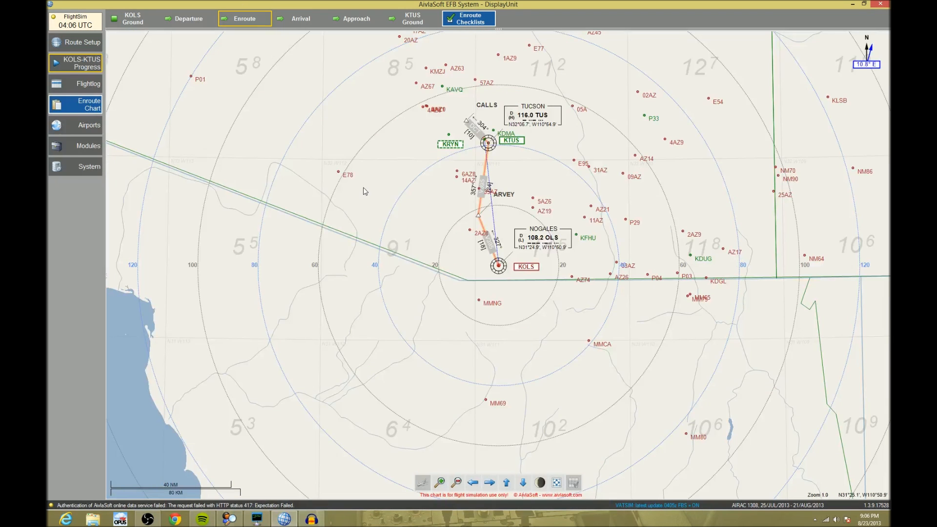
{"action": "left_click", "coordinate": [439, 482]}
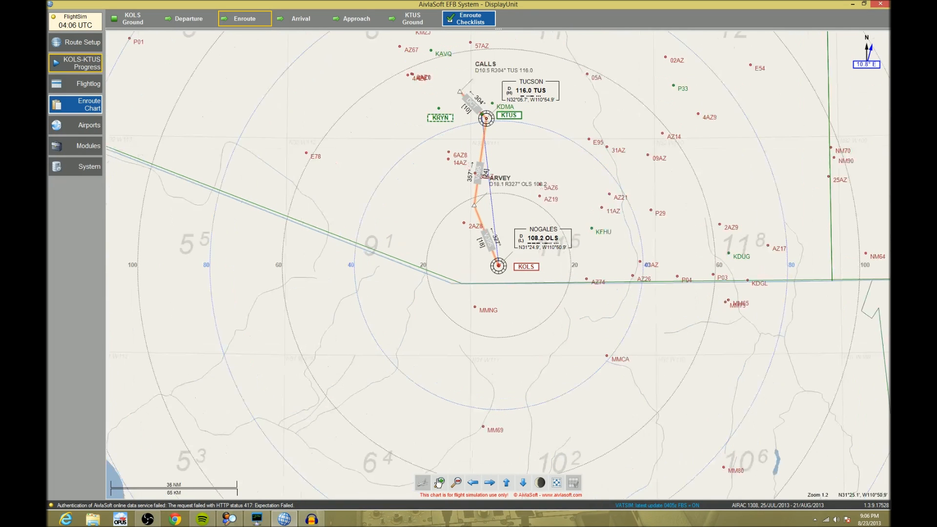
{"action": "left_click", "coordinate": [521, 139]}
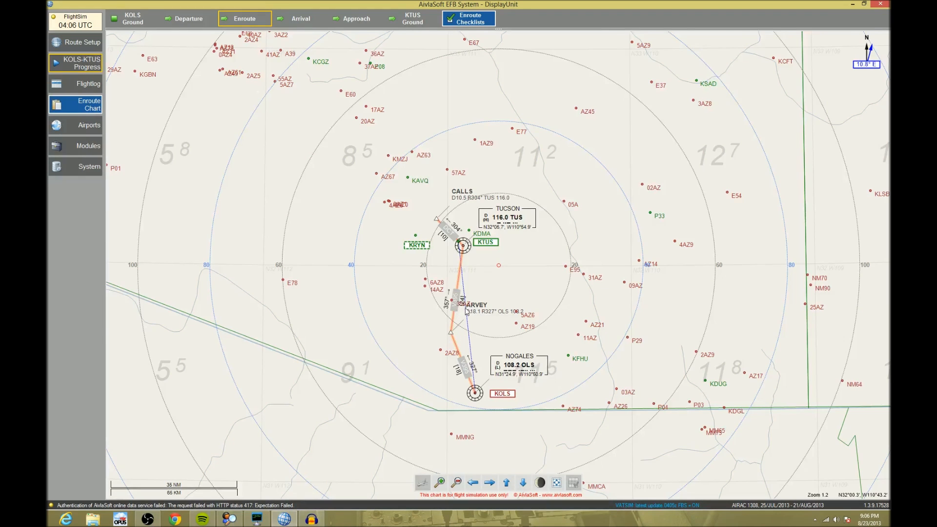
{"action": "mouse_move", "coordinate": [114, 42]}
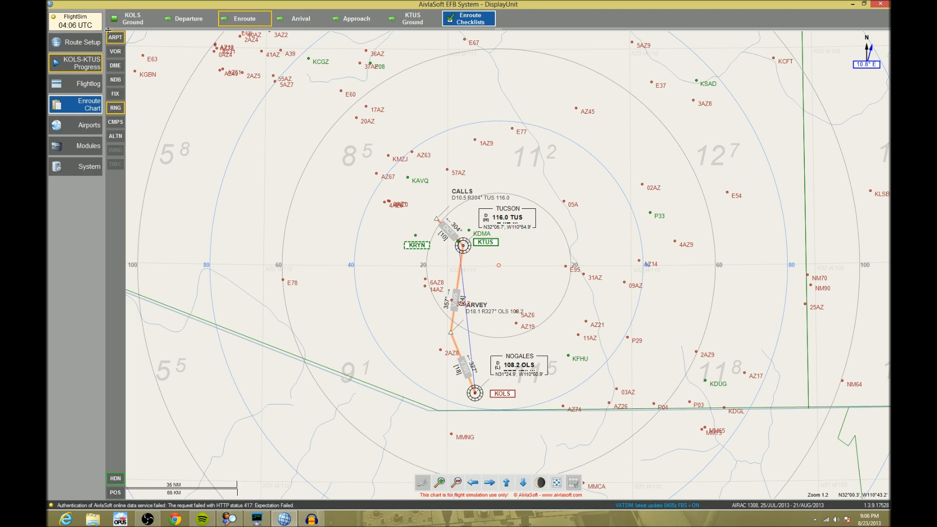
{"action": "left_click", "coordinate": [115, 38]}
Step: Preview the VOR, DME and fix overlays one after another on the enroute chart, hiding each again
{"action": "left_click", "coordinate": [113, 52]}
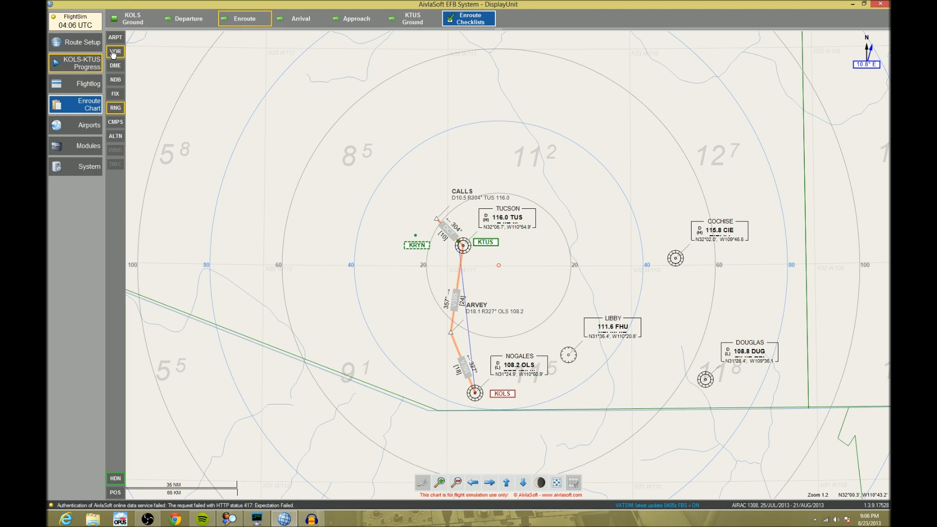
{"action": "left_click", "coordinate": [114, 53]}
{"action": "left_click", "coordinate": [117, 67]}
{"action": "left_click", "coordinate": [118, 68]}
{"action": "left_click", "coordinate": [119, 95]}
{"action": "left_click", "coordinate": [119, 94]}
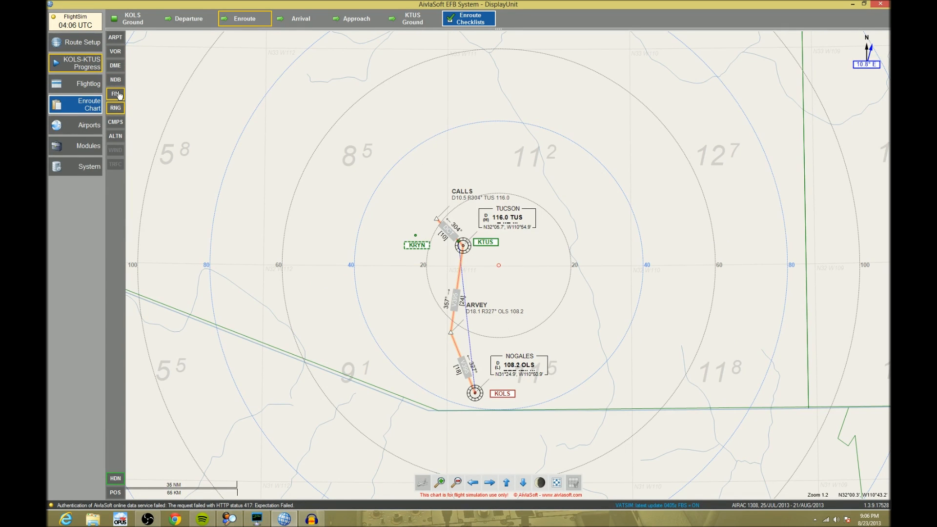
{"action": "left_click", "coordinate": [118, 94]}
{"action": "left_click", "coordinate": [119, 95]}
Step: Hide the range rings and show the alternate airport course on the enroute chart, previewing the compass rose in between
{"action": "left_click", "coordinate": [119, 110]}
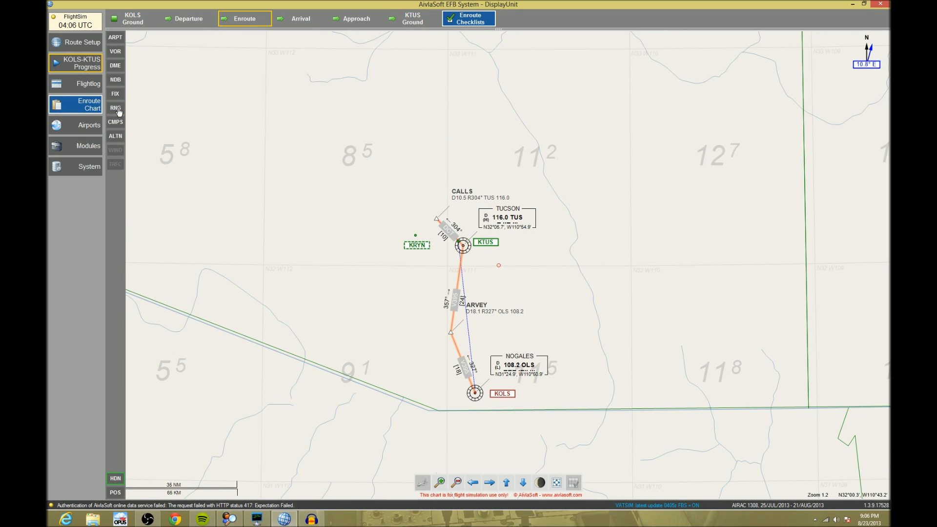
{"action": "left_click", "coordinate": [117, 124]}
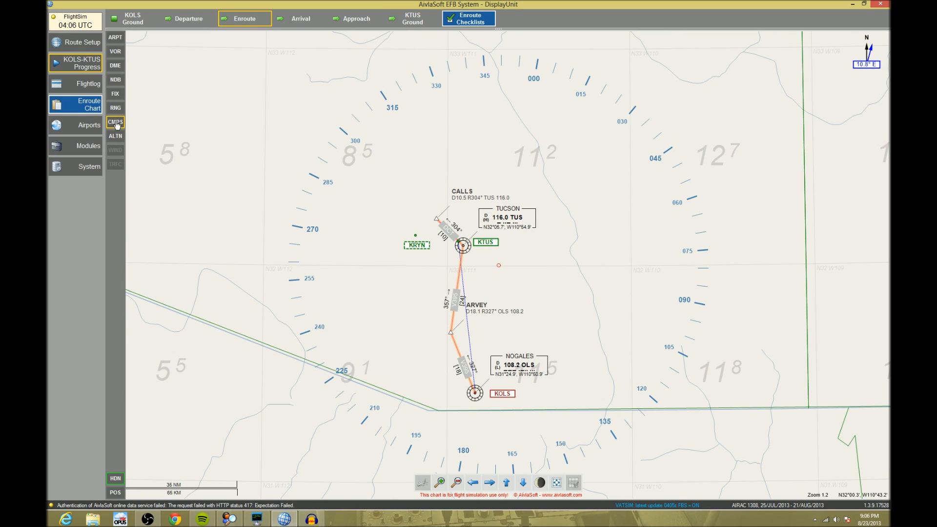
{"action": "left_click", "coordinate": [117, 124]}
{"action": "left_click", "coordinate": [116, 138]}
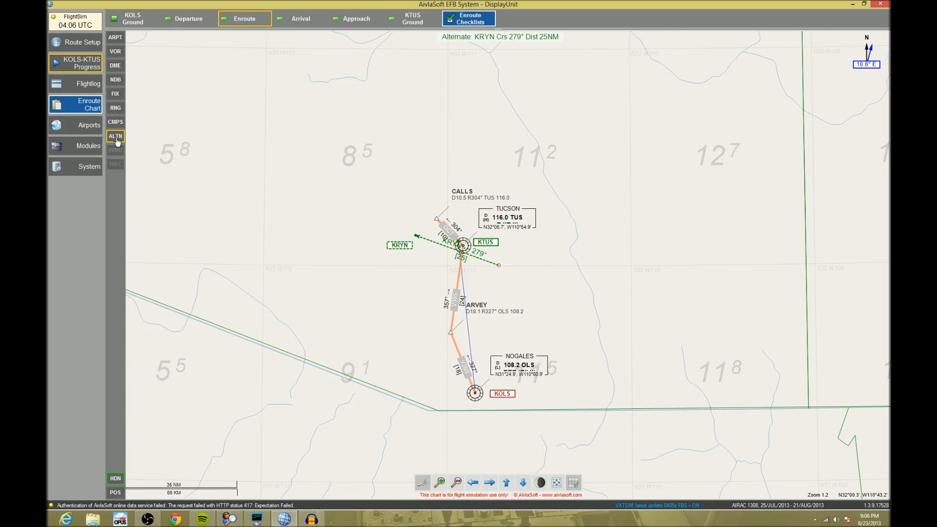
Step: Examine the alternate course and distance from a point on the KOLS–ARVEY leg at closer range
{"action": "left_click", "coordinate": [440, 482]}
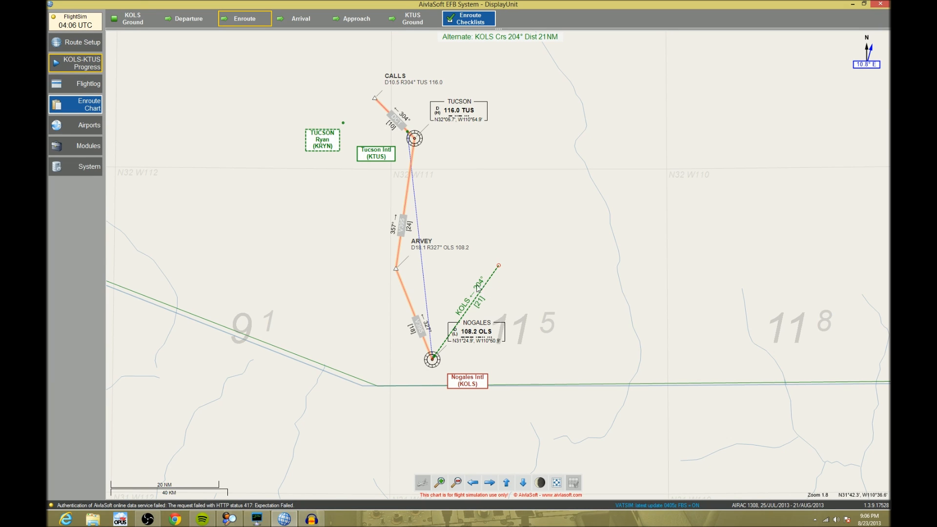
{"action": "left_click", "coordinate": [408, 301]}
{"action": "scroll", "coordinate": [491, 305], "scroll_direction": "up", "scroll_amount": 6}
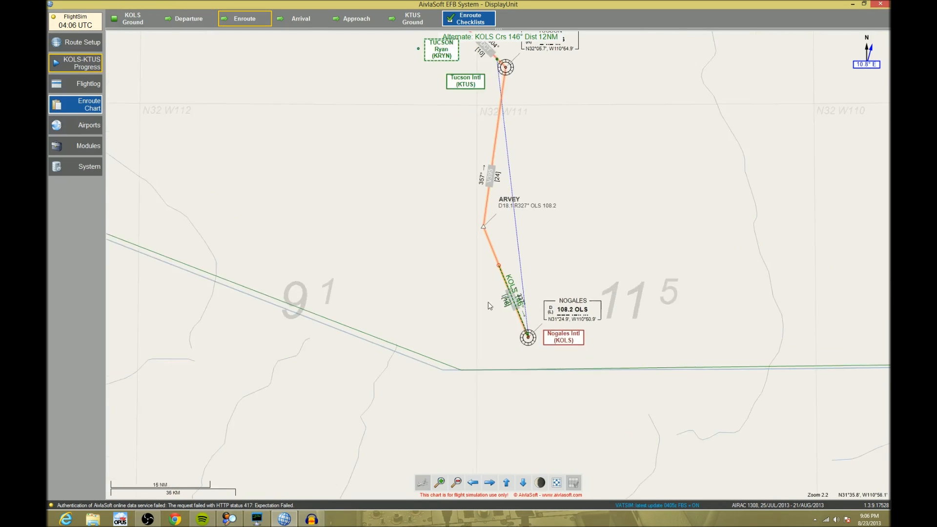
{"action": "scroll", "coordinate": [492, 308], "scroll_direction": "up", "scroll_amount": 4}
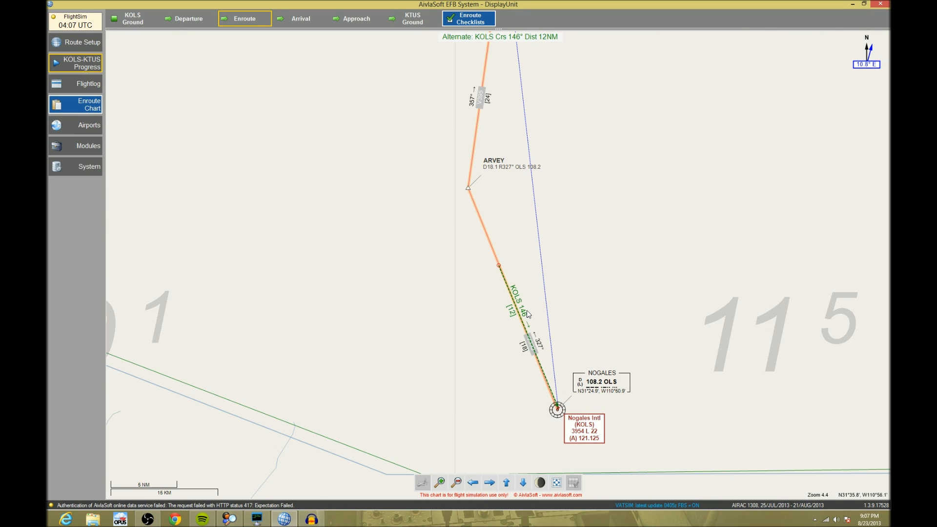
Step: Review the KTUS arrival, LOC Rwy 11L approach and ground charts, and check which arrival checklists are available
{"action": "left_click", "coordinate": [285, 20]}
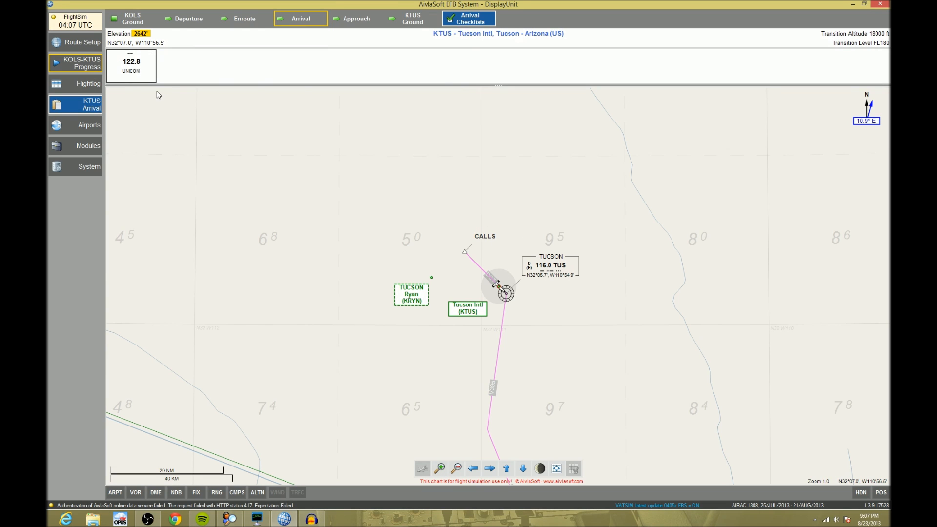
{"action": "left_click", "coordinate": [368, 19]}
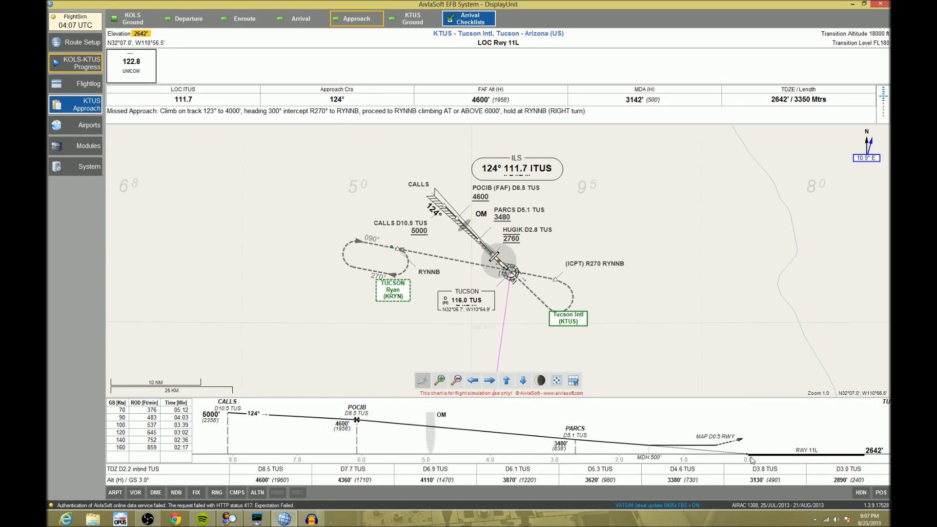
{"action": "left_click", "coordinate": [454, 19]}
{"action": "left_click", "coordinate": [464, 196]}
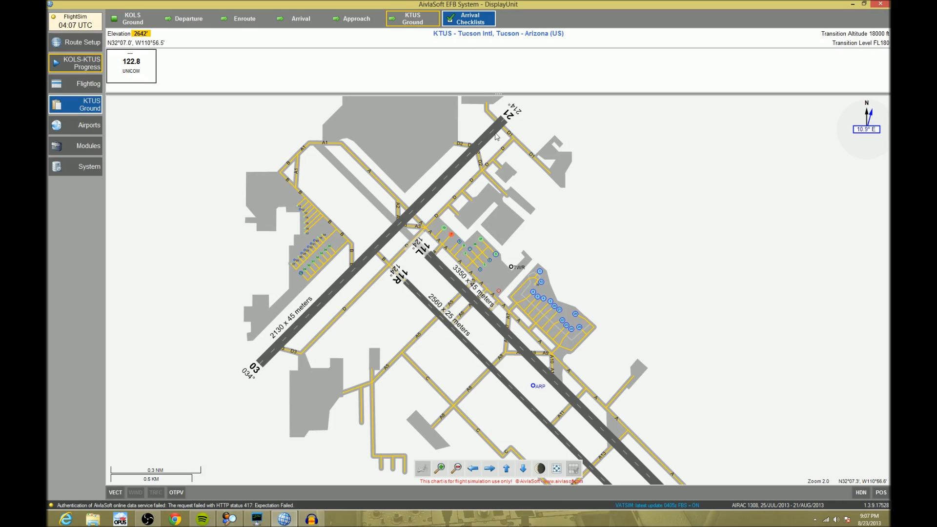
{"action": "left_click", "coordinate": [476, 21]}
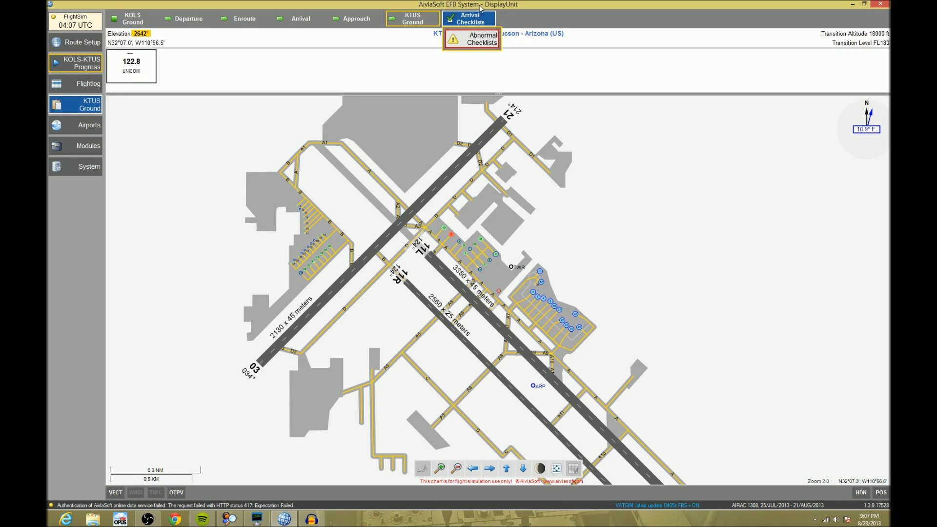
{"action": "left_click", "coordinate": [475, 21]}
Step: Change the route's aircraft to Mcdonald Douglas MD-11F and activate the KOLS to KTUS route again
{"action": "left_click", "coordinate": [83, 42]}
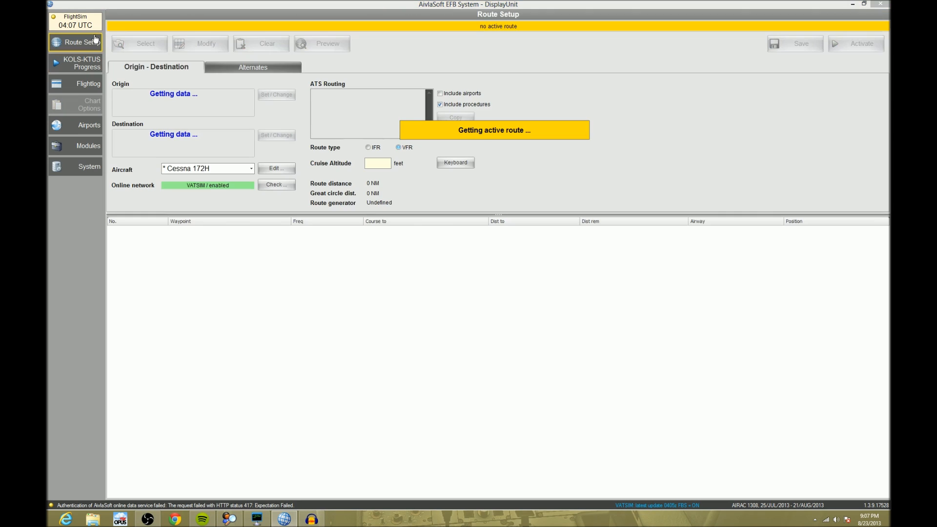
{"action": "left_click", "coordinate": [216, 168]}
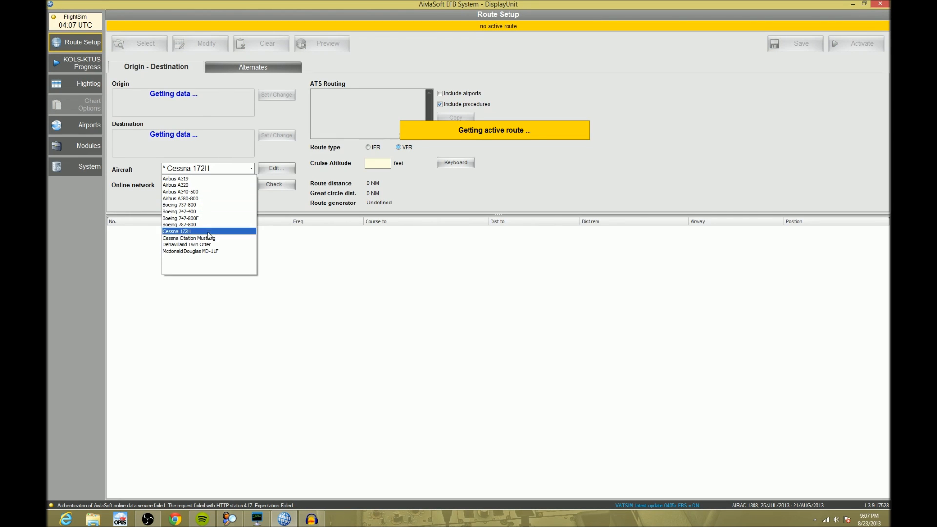
{"action": "left_click", "coordinate": [210, 251]}
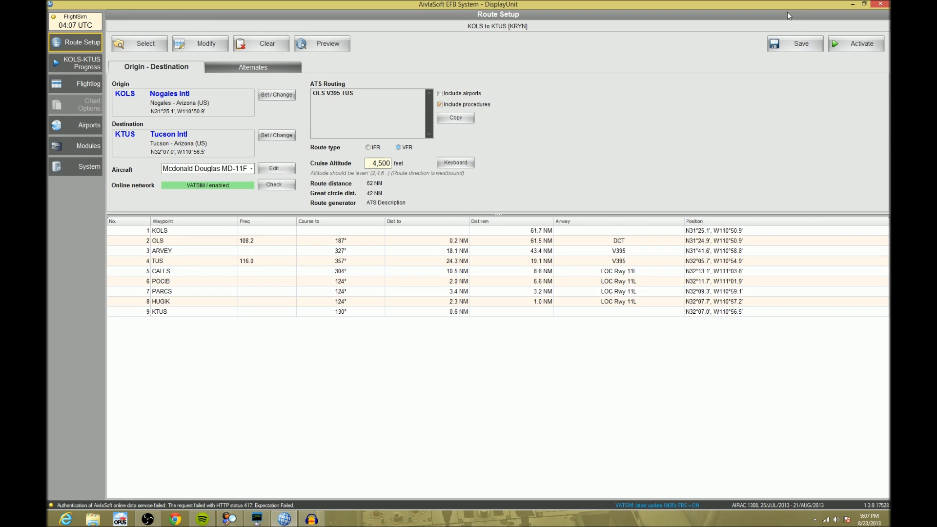
{"action": "left_click", "coordinate": [862, 44]}
Step: Mark every item of the MD-11F Descent - Approach arrival checklist as done and finish the checklist
{"action": "left_click", "coordinate": [482, 23]}
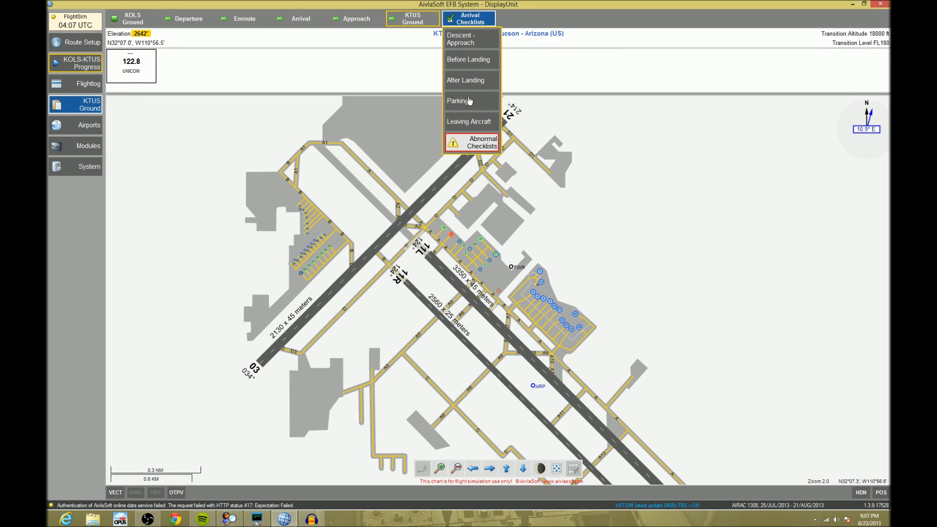
{"action": "left_click", "coordinate": [475, 44]}
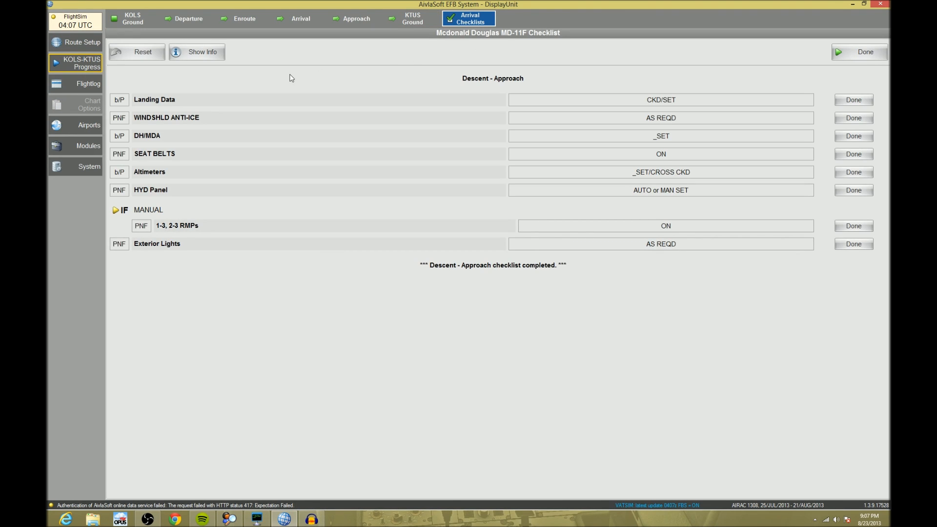
{"action": "left_click", "coordinate": [847, 102]}
{"action": "left_click", "coordinate": [848, 118]}
{"action": "left_click", "coordinate": [848, 137]}
{"action": "left_click", "coordinate": [848, 155]}
{"action": "left_click", "coordinate": [865, 174]}
{"action": "left_click", "coordinate": [855, 191]}
{"action": "left_click", "coordinate": [854, 226]}
{"action": "left_click", "coordinate": [855, 245]}
{"action": "left_click", "coordinate": [860, 51]}
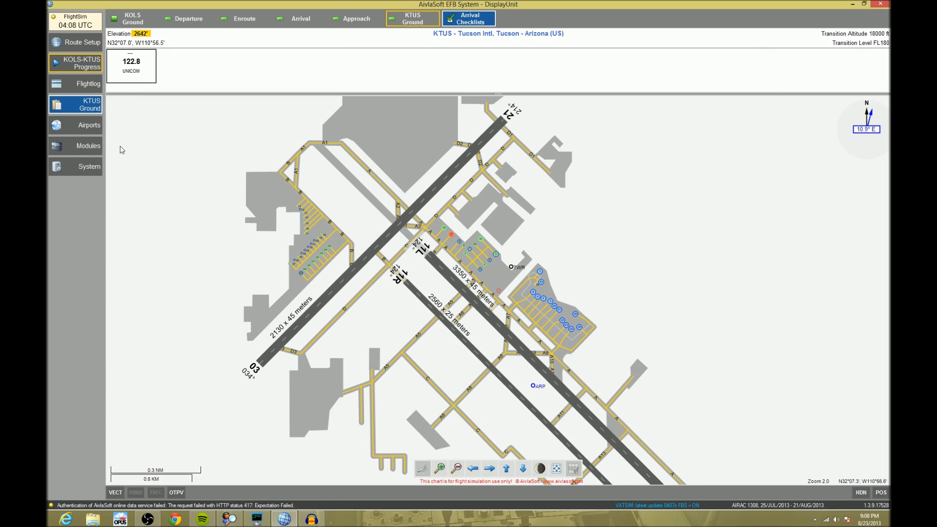
Step: Review the KOLS ground and departure charts and view the flight log
{"action": "left_click", "coordinate": [128, 20]}
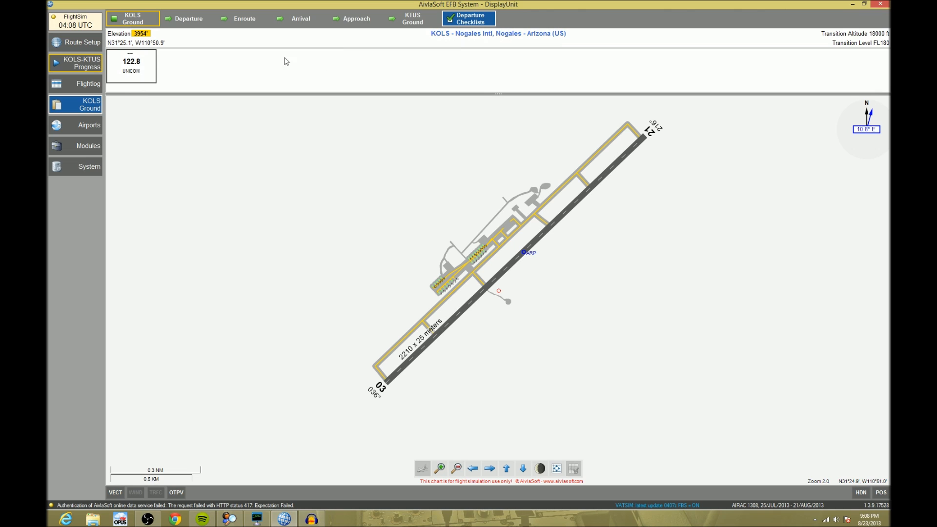
{"action": "left_click", "coordinate": [194, 22]}
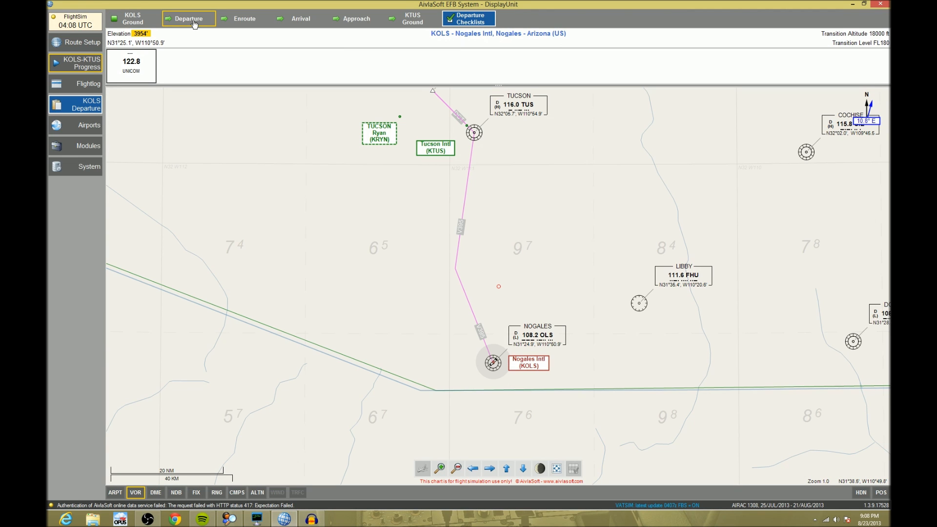
{"action": "left_click", "coordinate": [88, 85]}
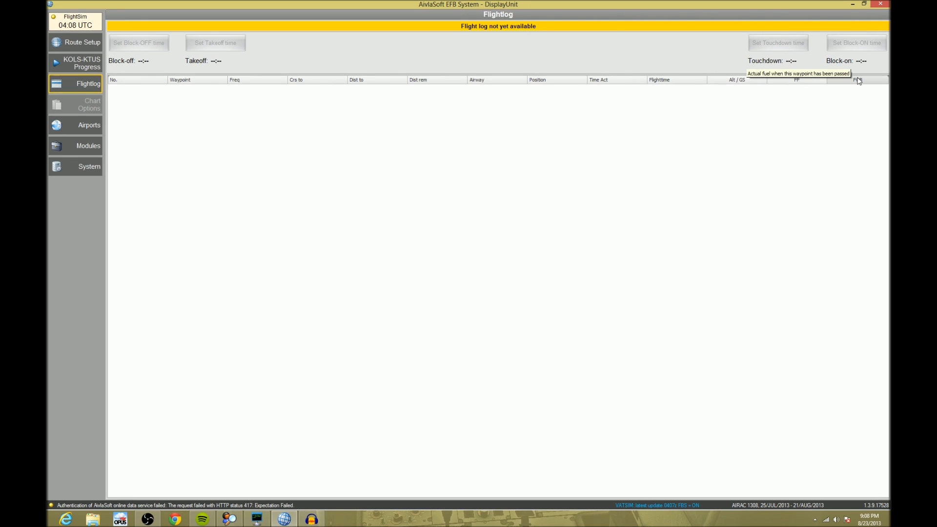
Step: View the airport charts of the origin KOLS, starting with its arrival chart
{"action": "left_click", "coordinate": [57, 126]}
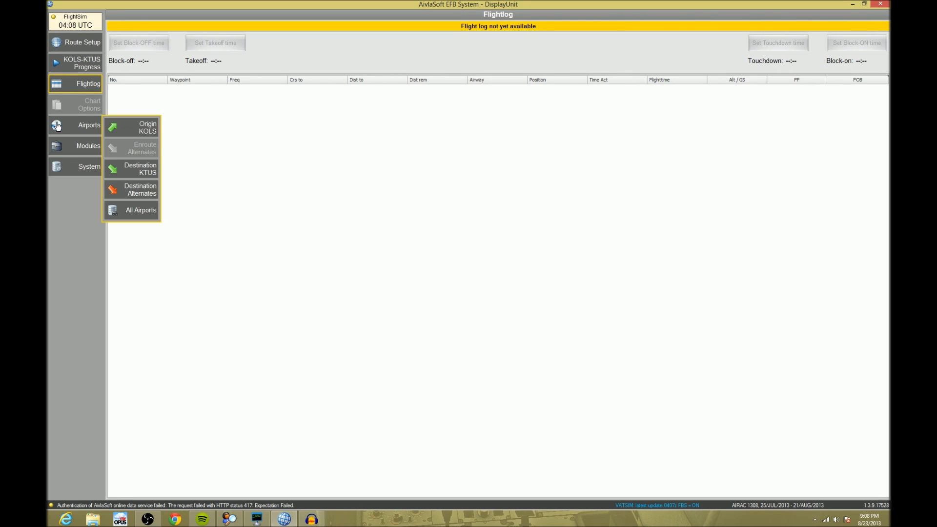
{"action": "left_click", "coordinate": [119, 130]}
{"action": "left_click", "coordinate": [73, 128]}
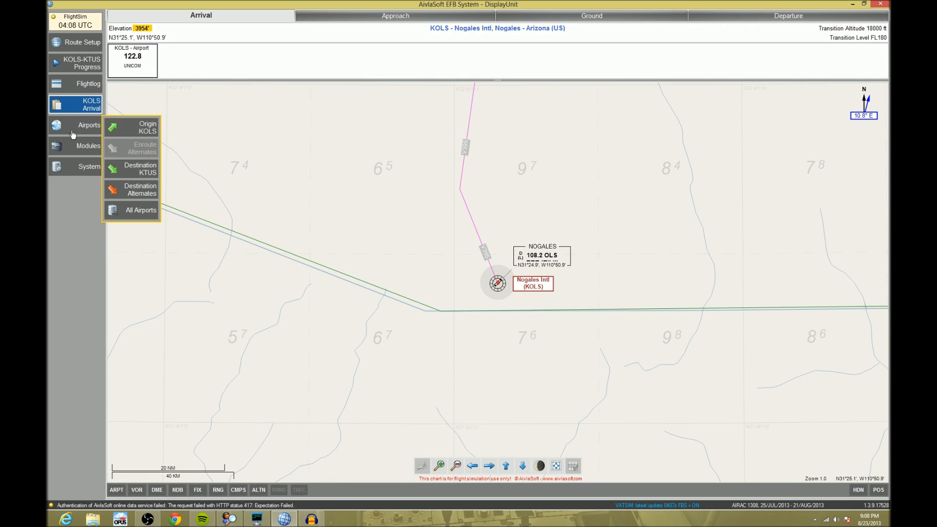
Step: Look up the METAR weather report for the origin airport KOLS - Nogales Intl
{"action": "left_click", "coordinate": [70, 146]}
{"action": "left_click", "coordinate": [147, 166]}
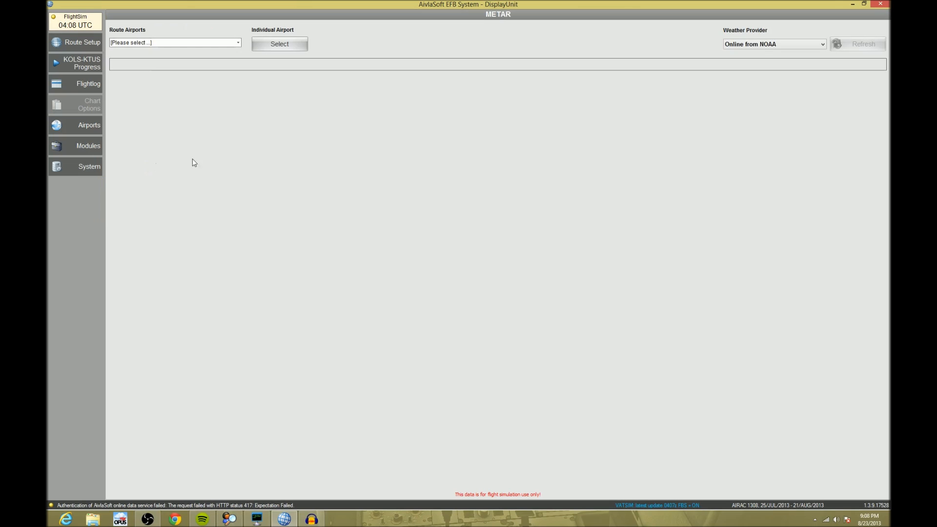
{"action": "left_click", "coordinate": [197, 43]}
{"action": "left_click", "coordinate": [168, 53]}
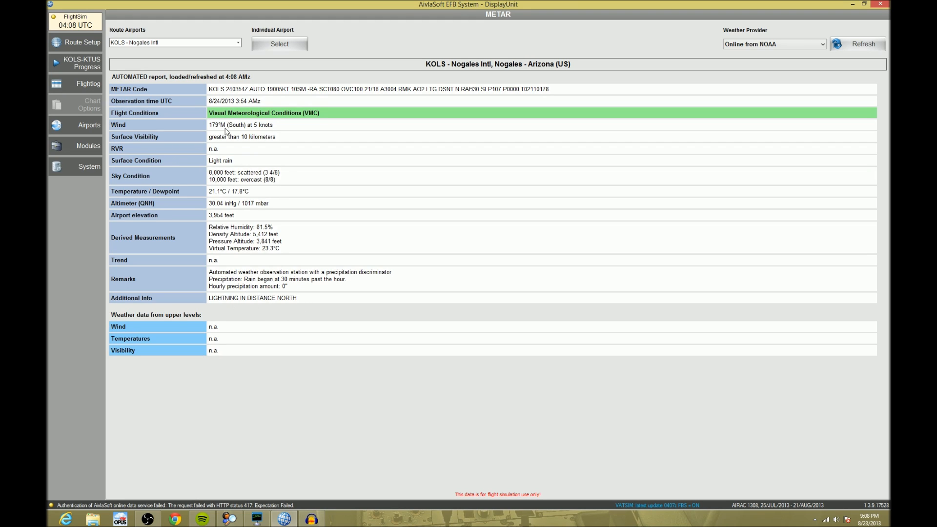
Step: Read the METAR reports for the destination KTUS - Tucson Intl and the alternate KRYN - Ryan
{"action": "left_click", "coordinate": [176, 43]}
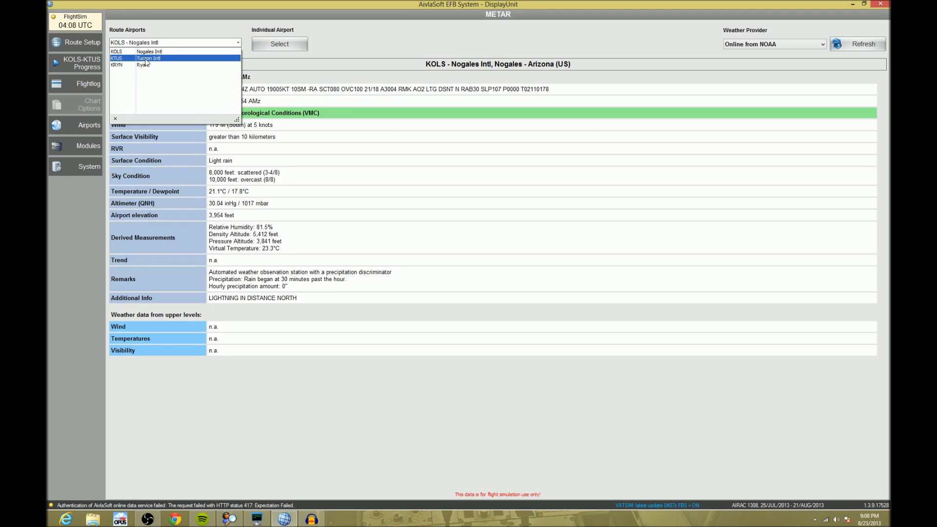
{"action": "left_click", "coordinate": [146, 59]}
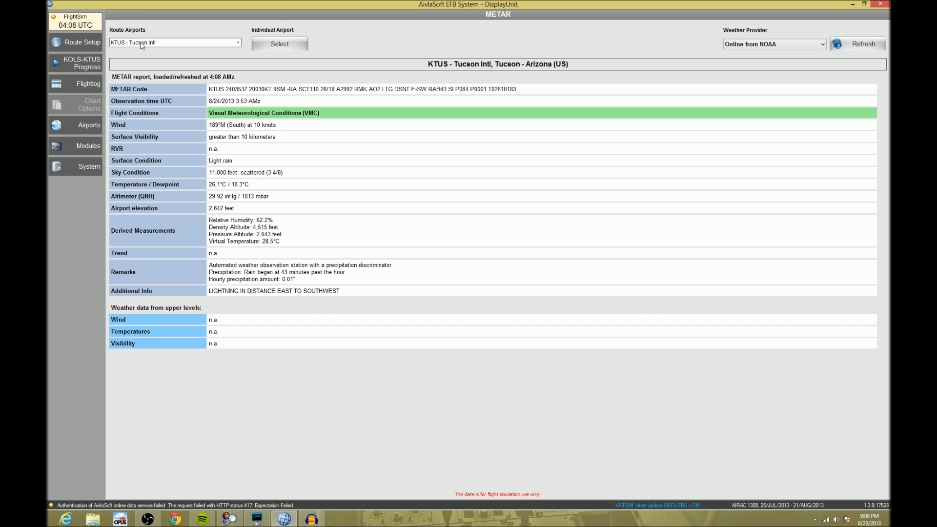
{"action": "left_click", "coordinate": [142, 43]}
{"action": "left_click", "coordinate": [139, 68]}
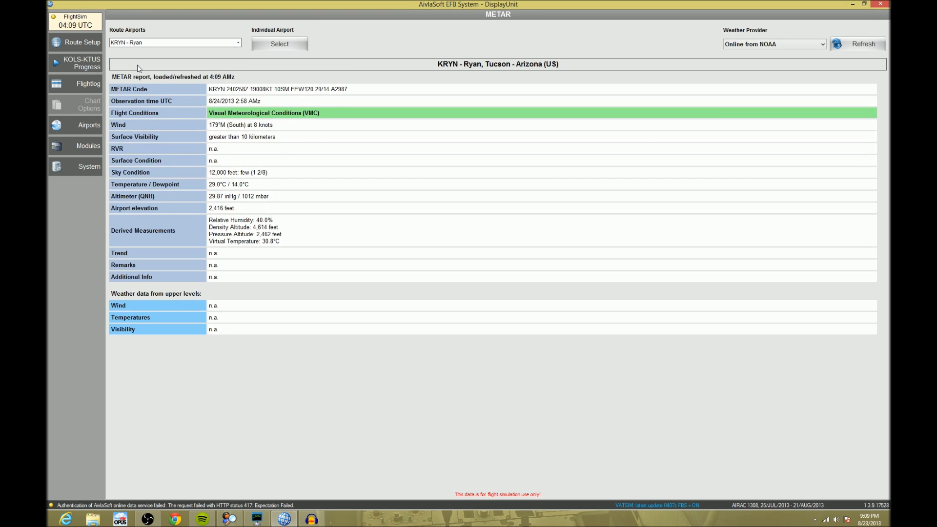
Step: Open the Library module to view its folders and flight logs
{"action": "left_click", "coordinate": [93, 131]}
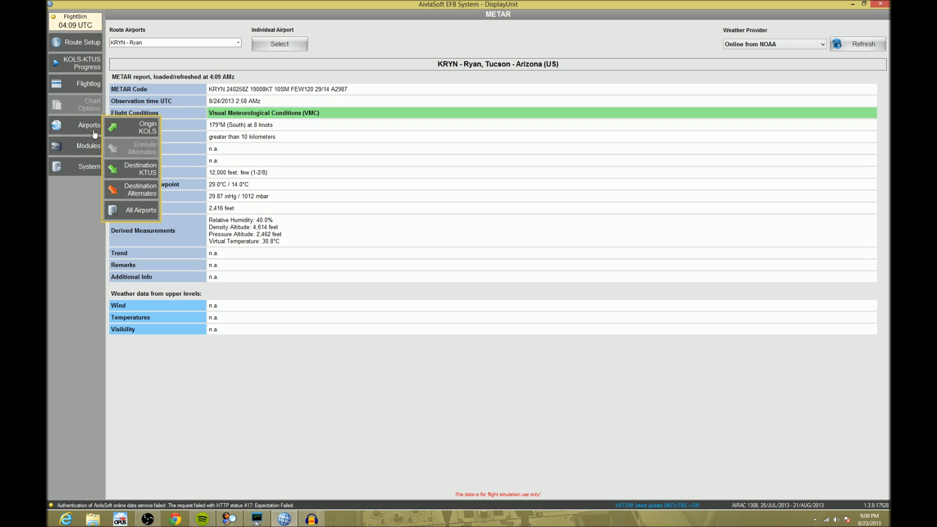
{"action": "left_click", "coordinate": [82, 148]}
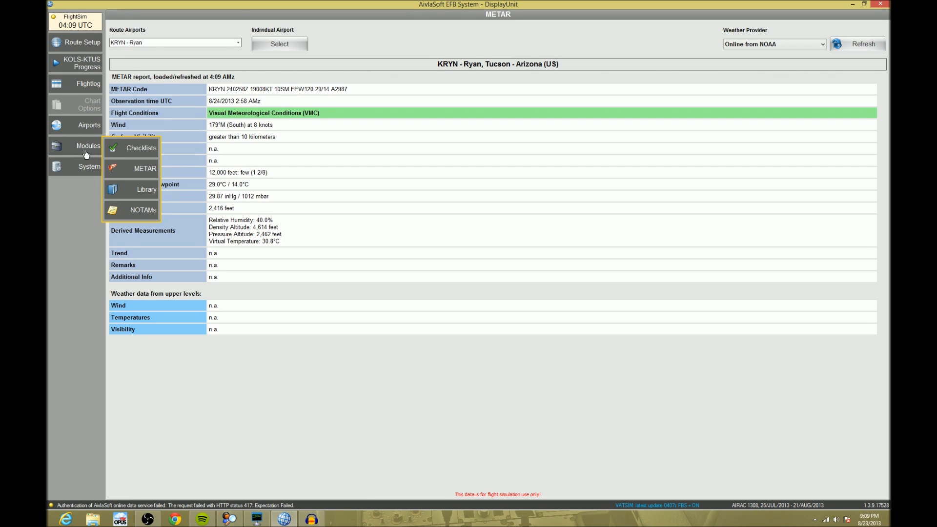
{"action": "left_click", "coordinate": [128, 191]}
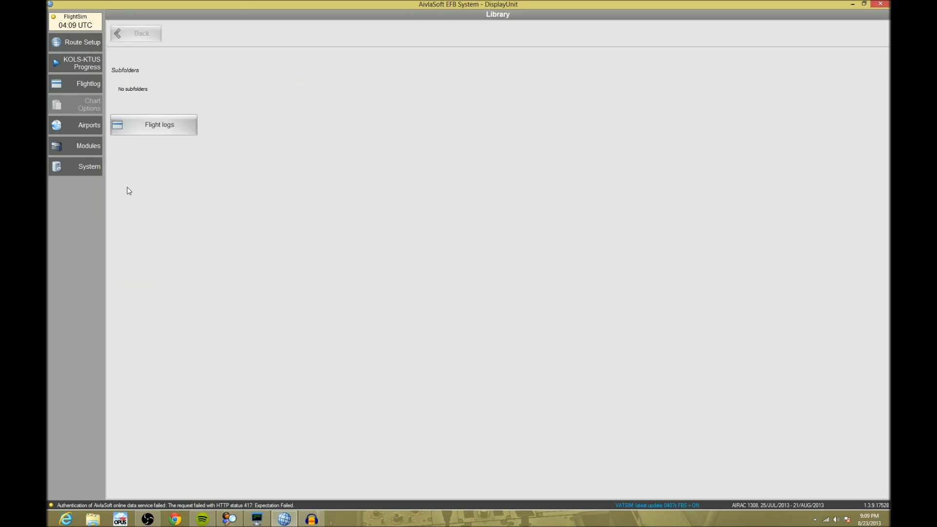
{"action": "left_click", "coordinate": [117, 125]}
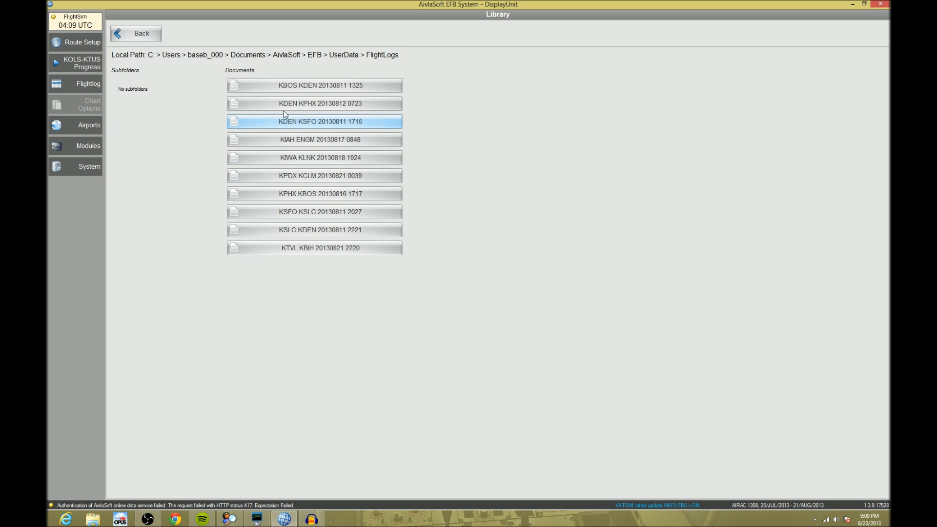
{"action": "left_click", "coordinate": [320, 140]}
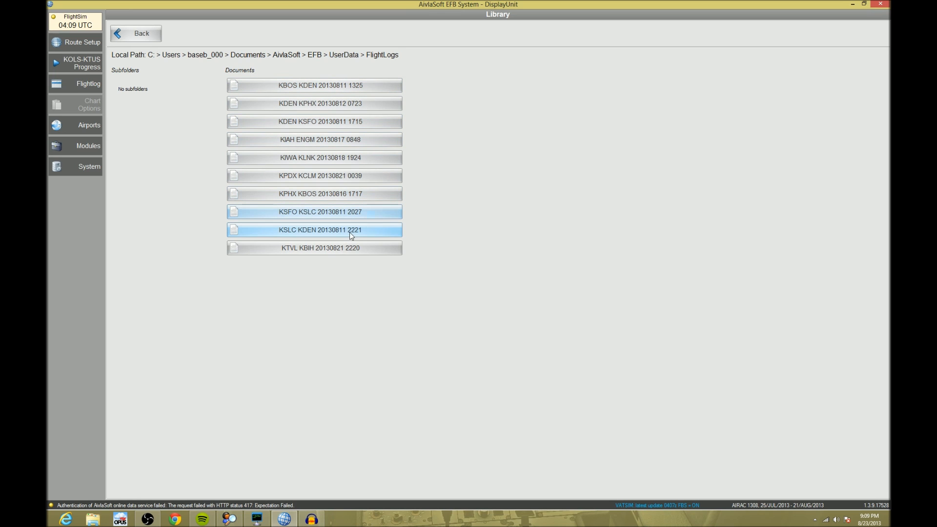
{"action": "left_click", "coordinate": [346, 248]}
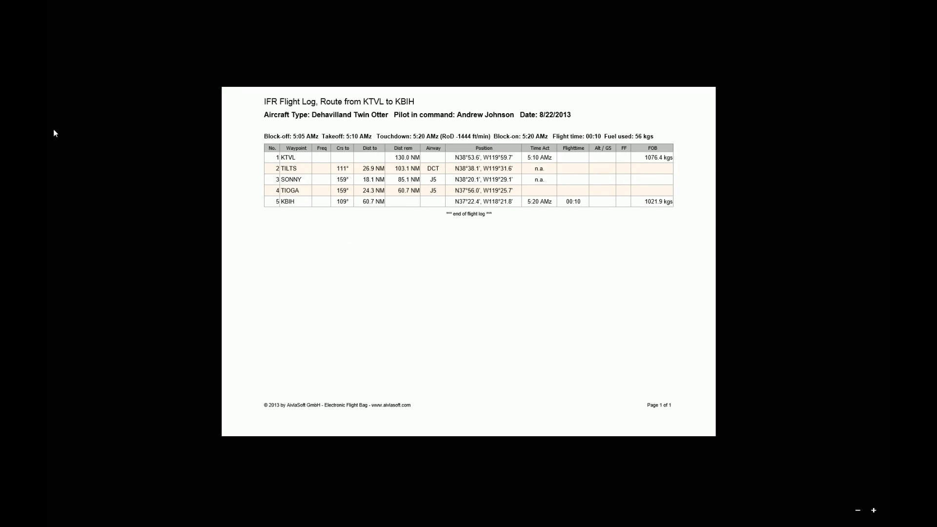
{"action": "left_click", "coordinate": [72, 11]}
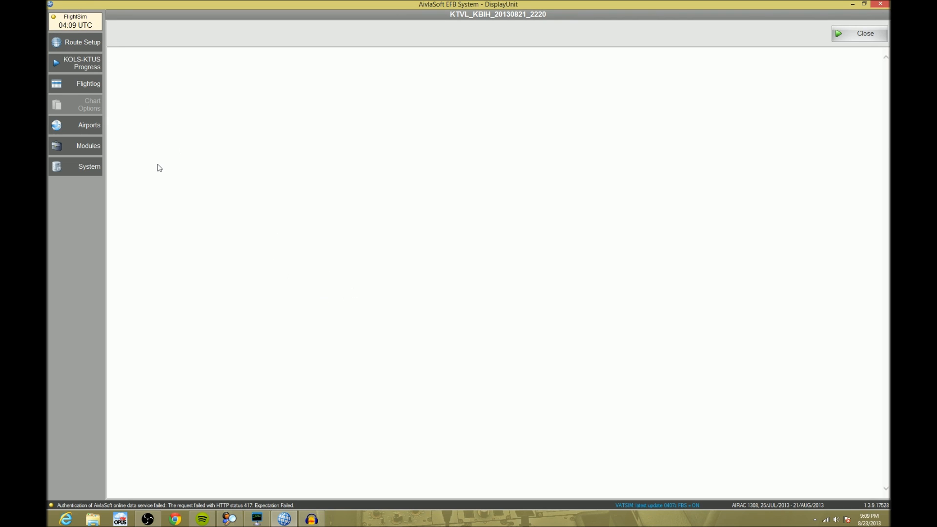
Step: Open the NOTAMs module to check for notices
{"action": "mouse_move", "coordinate": [78, 132]}
{"action": "left_click", "coordinate": [91, 154]}
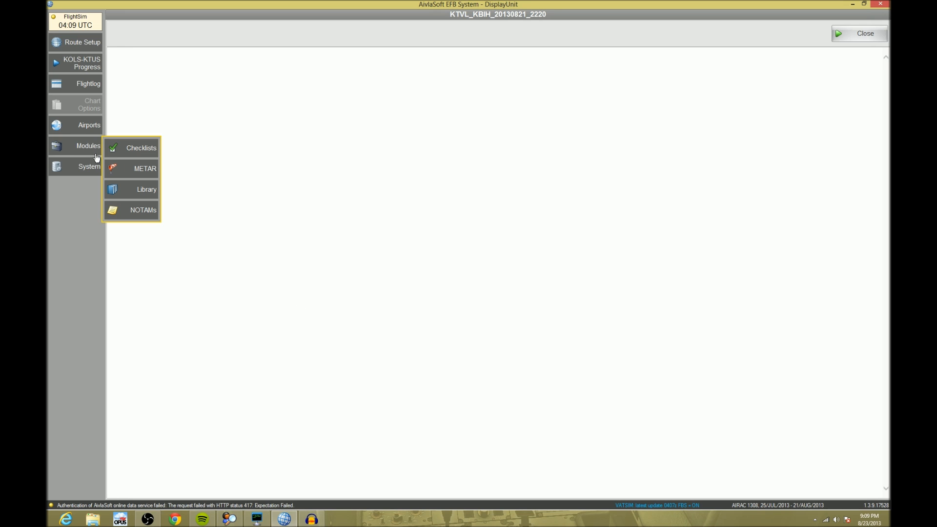
{"action": "left_click", "coordinate": [130, 209]}
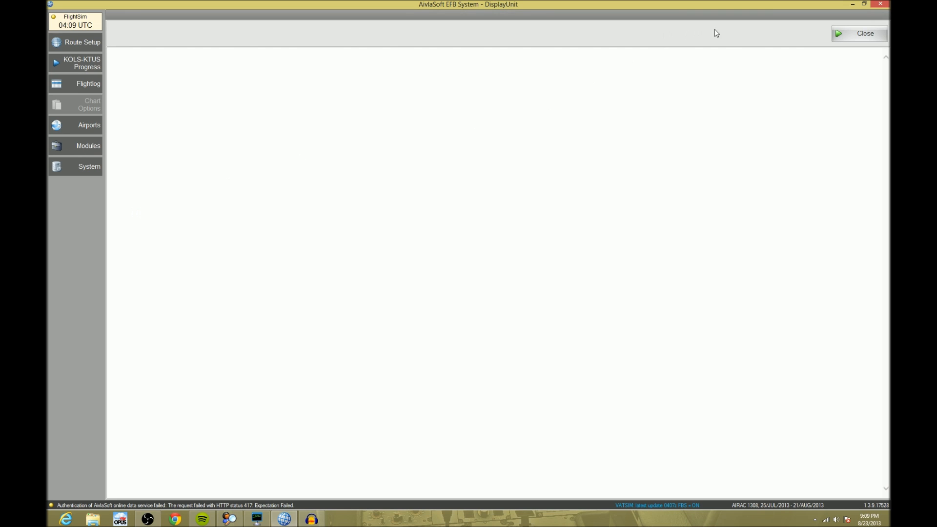
{"action": "left_click", "coordinate": [94, 153]}
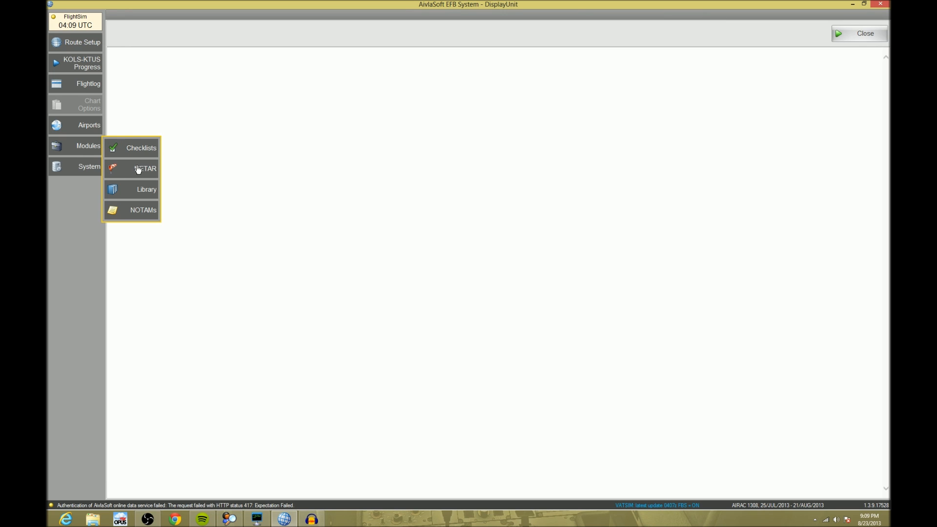
Step: Show the route's Enroute chart and set a vector to the DAVIS-MONTHAN DME (DMA) waypoint
{"action": "left_click", "coordinate": [93, 73]}
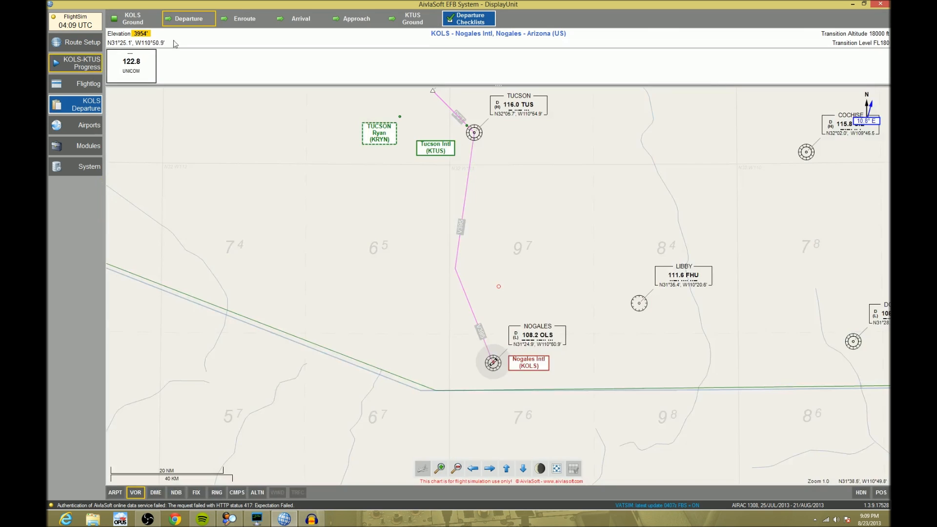
{"action": "left_click", "coordinate": [235, 17]}
{"action": "left_click", "coordinate": [91, 111]}
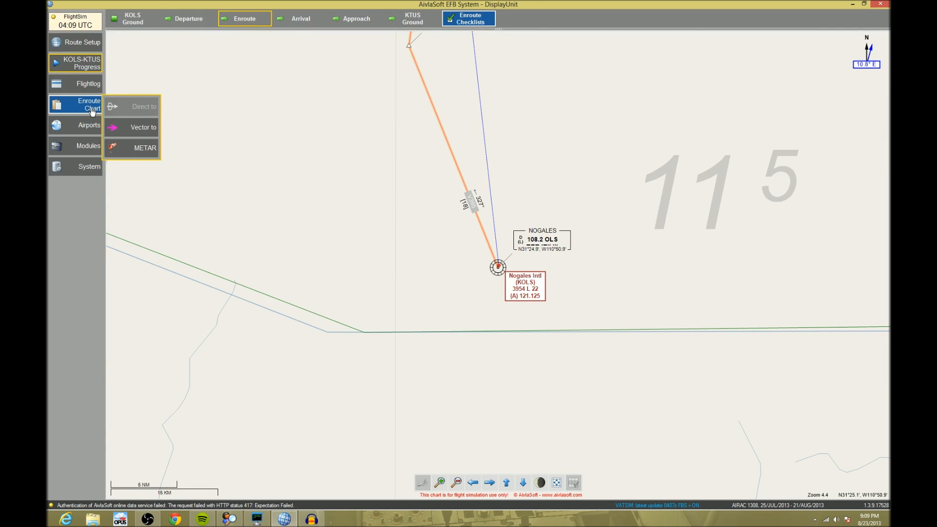
{"action": "left_click", "coordinate": [133, 131]}
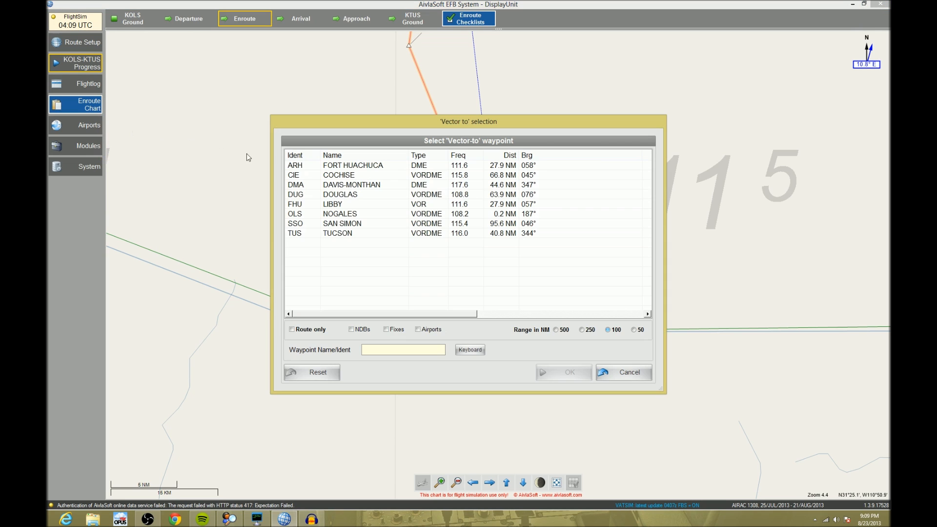
{"action": "left_click", "coordinate": [322, 194]}
{"action": "left_click", "coordinate": [359, 204]}
{"action": "left_click", "coordinate": [351, 217]}
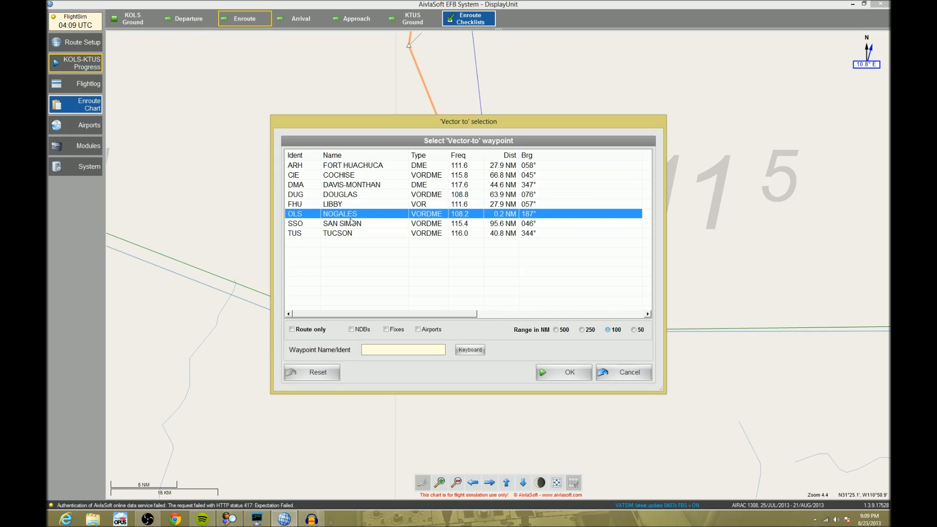
{"action": "left_click", "coordinate": [347, 234]}
{"action": "left_click", "coordinate": [347, 224]}
{"action": "left_click", "coordinate": [346, 195]}
{"action": "double_click", "coordinate": [346, 185]}
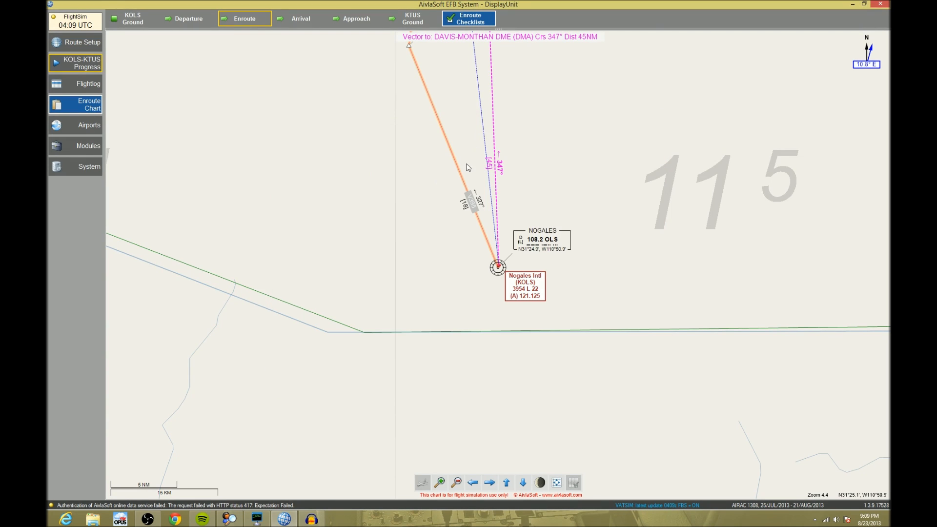
{"action": "left_click", "coordinate": [69, 110]}
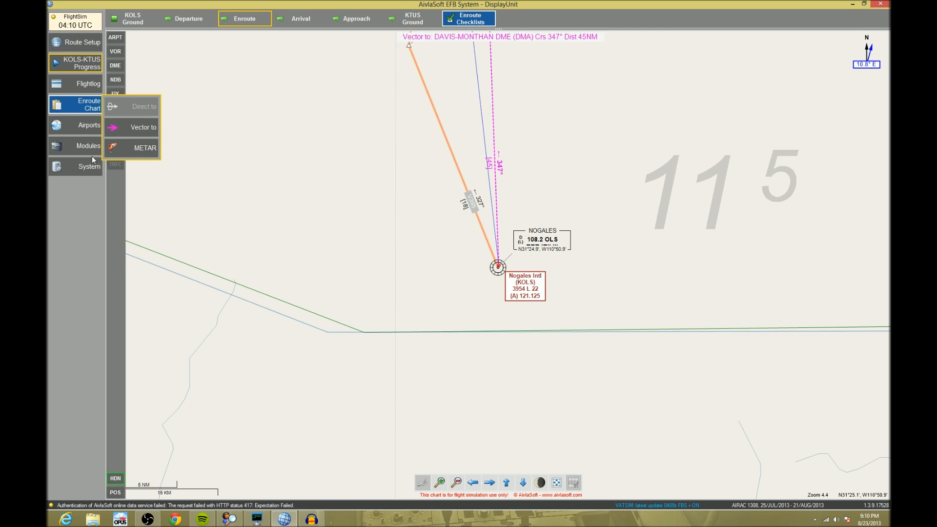
{"action": "left_click", "coordinate": [60, 127]}
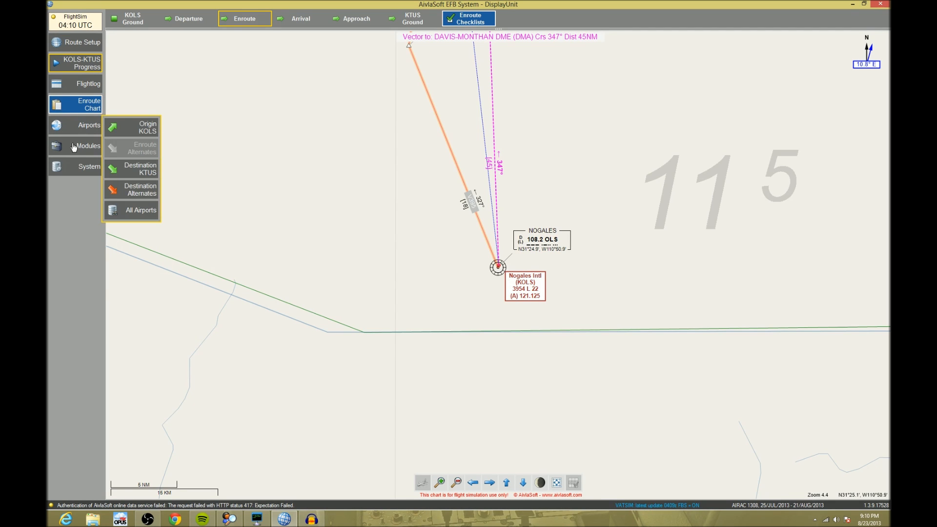
{"action": "left_click", "coordinate": [73, 148]}
Step: Cycle the main menu's position around all four sides of the display and back to its original side
{"action": "left_click", "coordinate": [85, 174]}
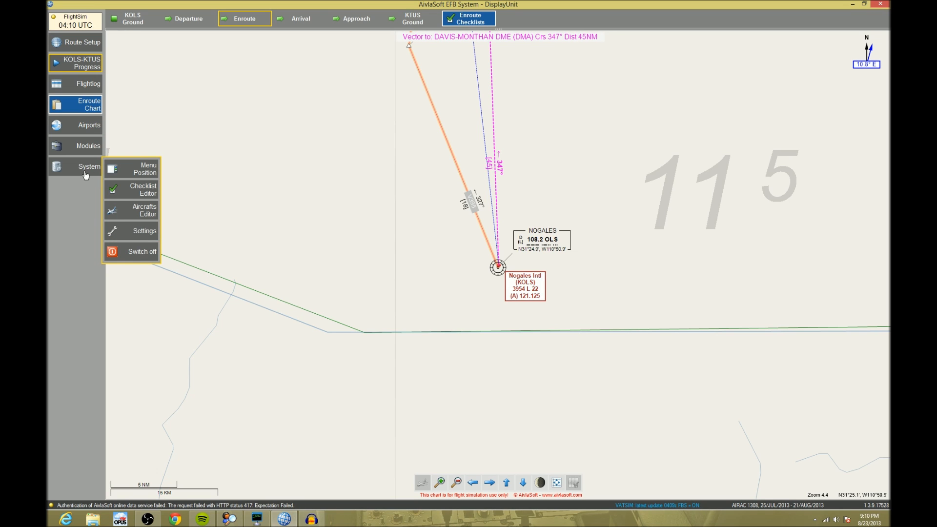
{"action": "left_click", "coordinate": [130, 168]}
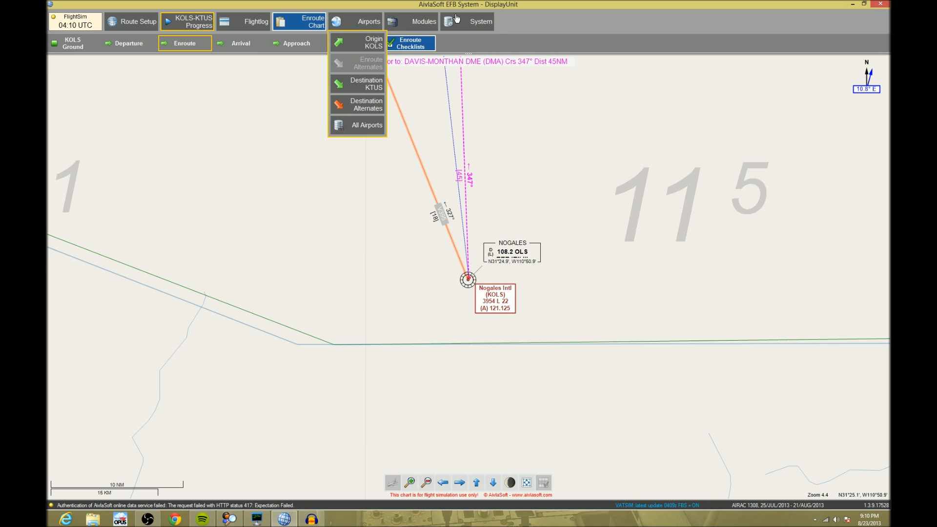
{"action": "mouse_move", "coordinate": [462, 21]}
{"action": "left_click", "coordinate": [466, 40]}
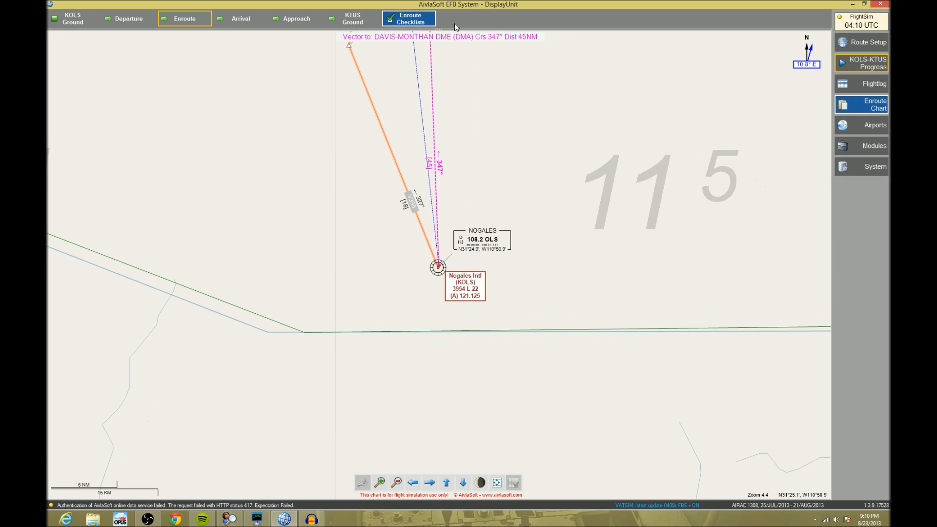
{"action": "mouse_move", "coordinate": [434, 24]}
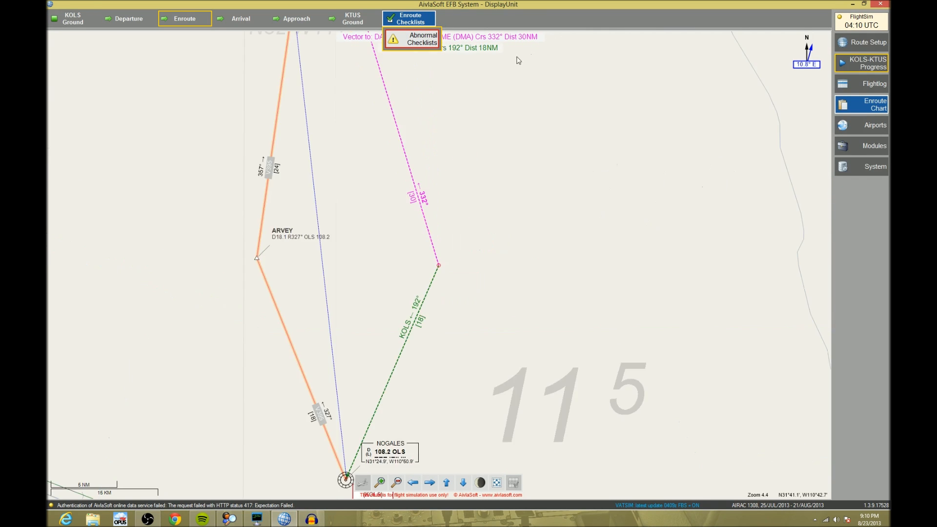
{"action": "mouse_move", "coordinate": [852, 168]}
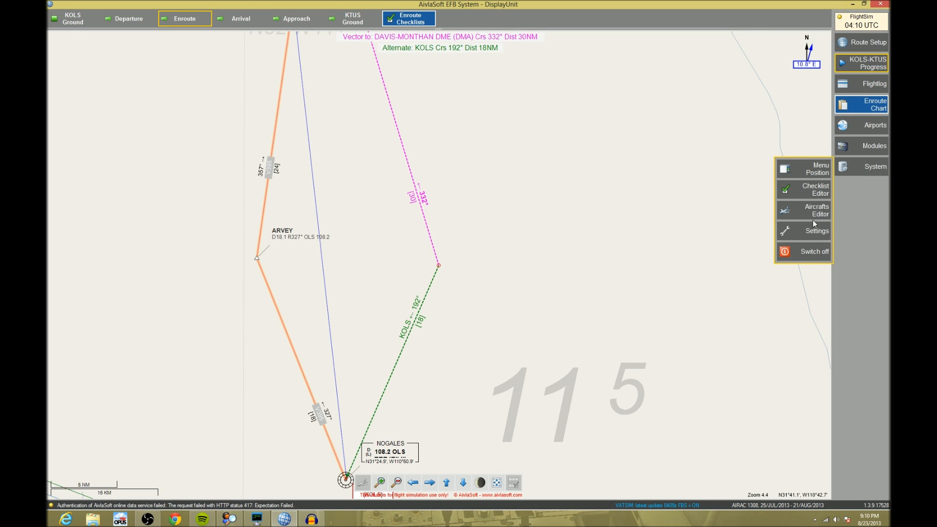
{"action": "left_click", "coordinate": [813, 172]}
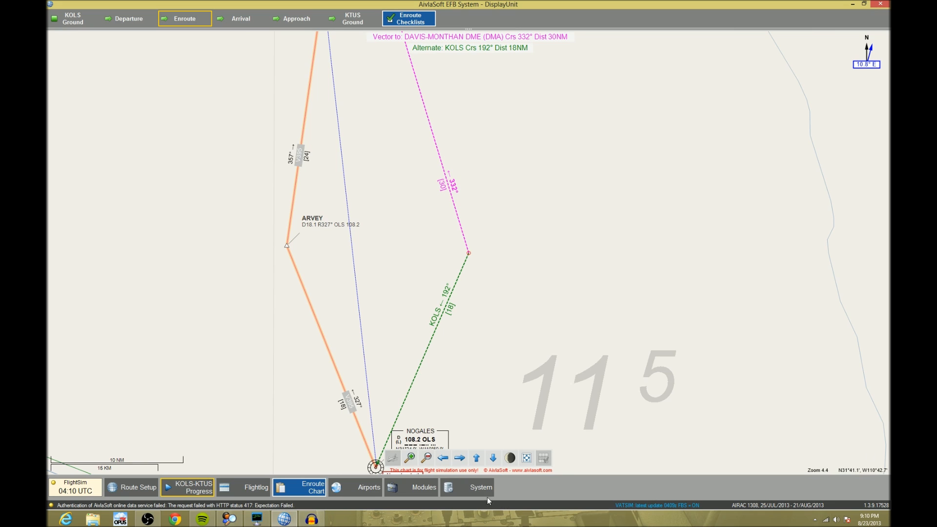
{"action": "mouse_move", "coordinate": [485, 492]}
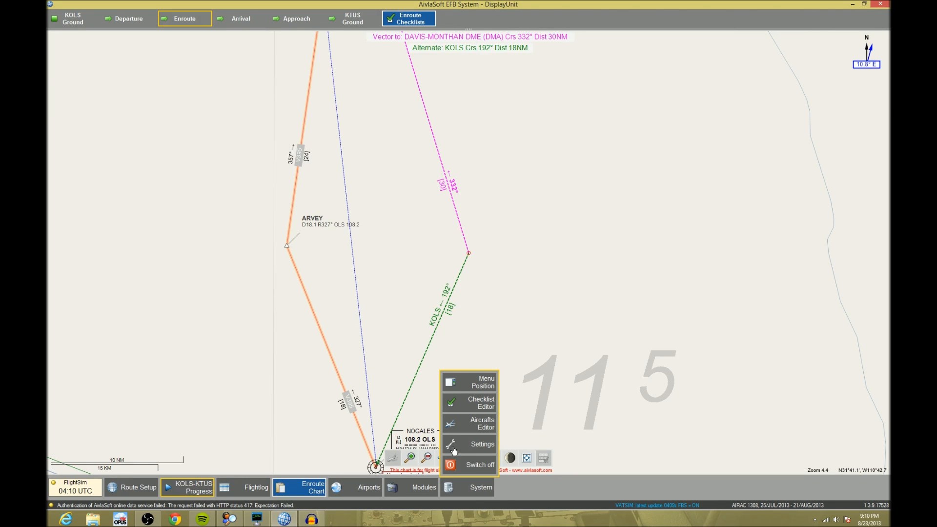
{"action": "left_click", "coordinate": [485, 388]}
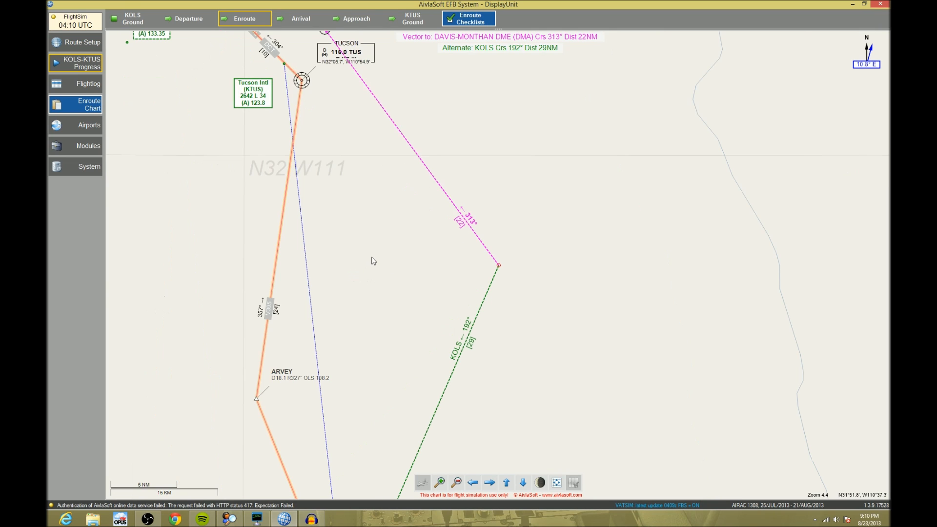
Step: Change the enroute chart's vector-to waypoint to the TUCSON VORDME (TUS)
{"action": "left_click", "coordinate": [93, 107]}
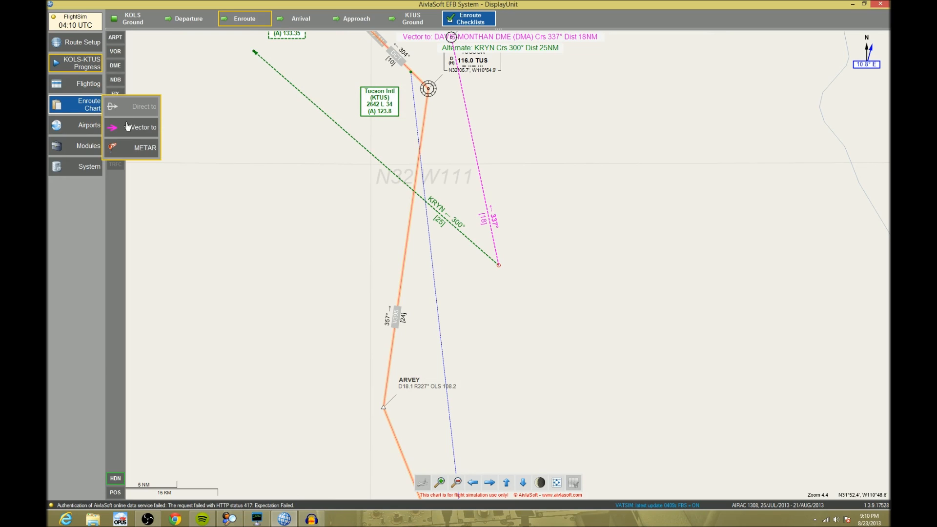
{"action": "left_click", "coordinate": [127, 126]}
{"action": "left_click", "coordinate": [315, 253]}
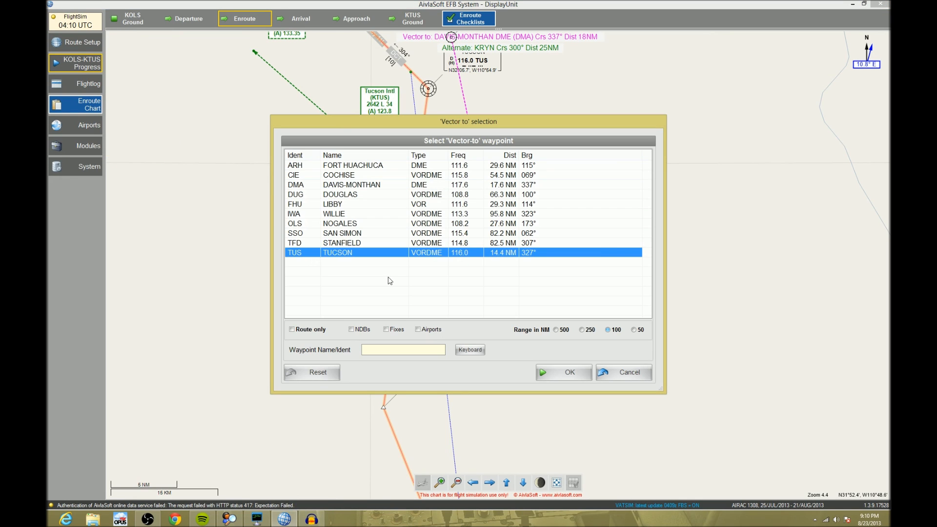
{"action": "left_click", "coordinate": [585, 373]}
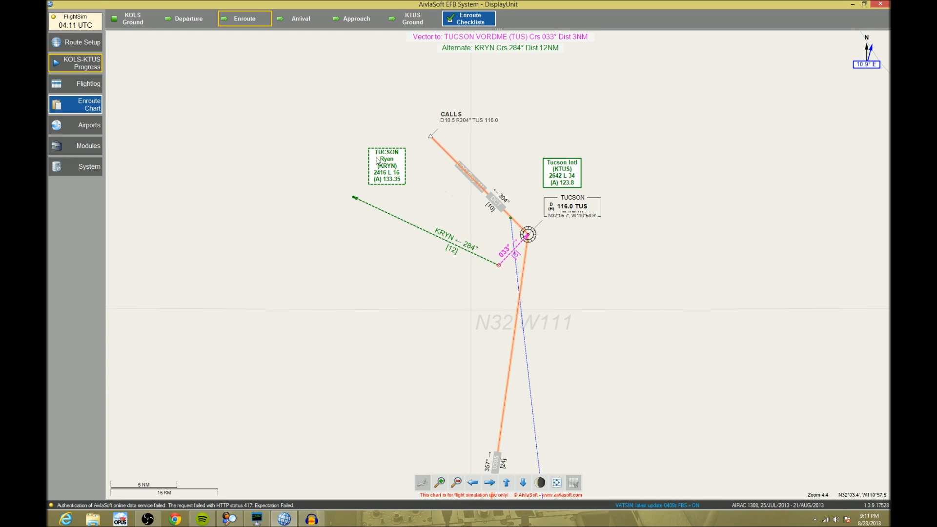
Step: Load the saved route file San Francisco Intl (KSFO) to Logan Intl (KBOS) in Route Setup and activate it
{"action": "left_click", "coordinate": [97, 169]}
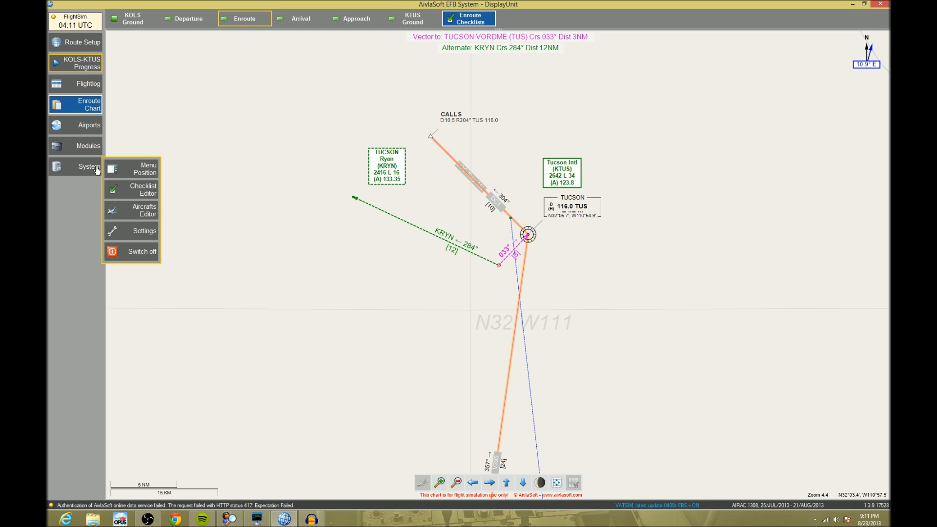
{"action": "left_click", "coordinate": [93, 45]}
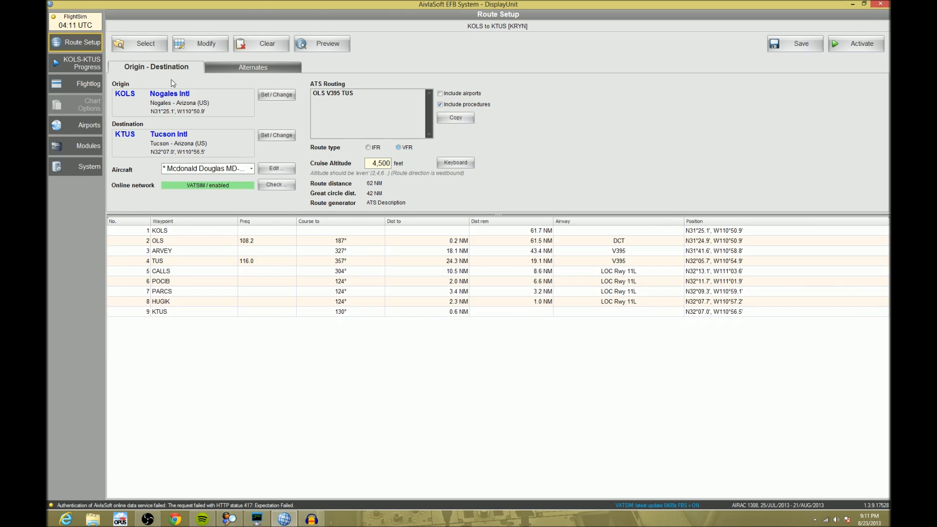
{"action": "left_click", "coordinate": [140, 49]}
{"action": "left_click", "coordinate": [140, 44]}
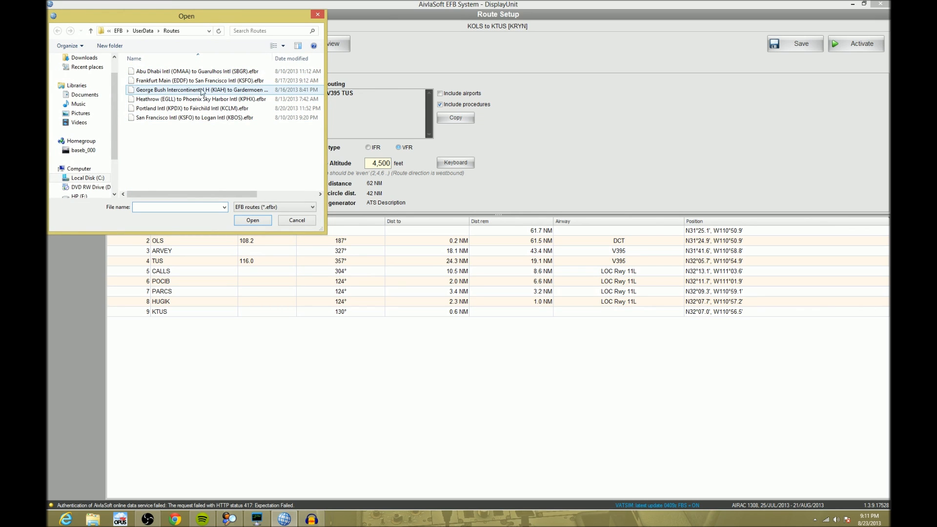
{"action": "left_click_drag", "start_coordinate": [322, 230], "coordinate": [640, 308]}
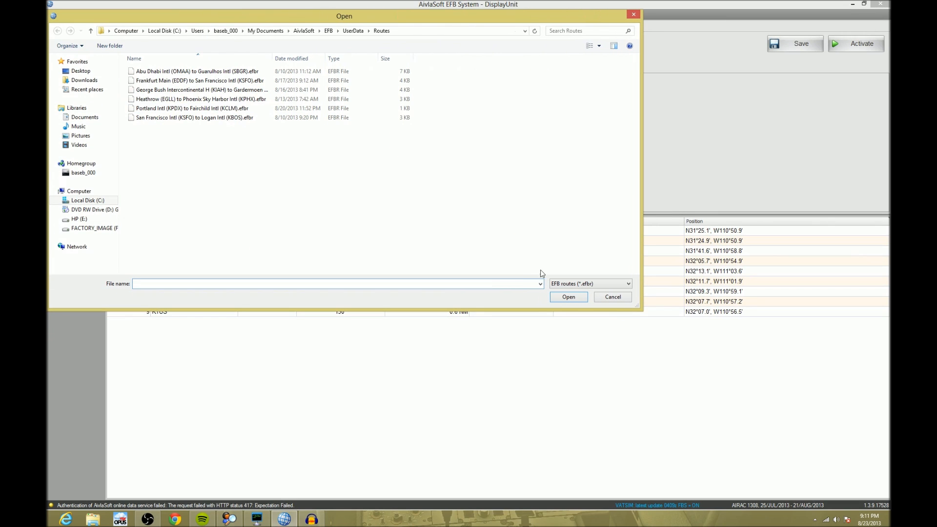
{"action": "double_click", "coordinate": [174, 118]}
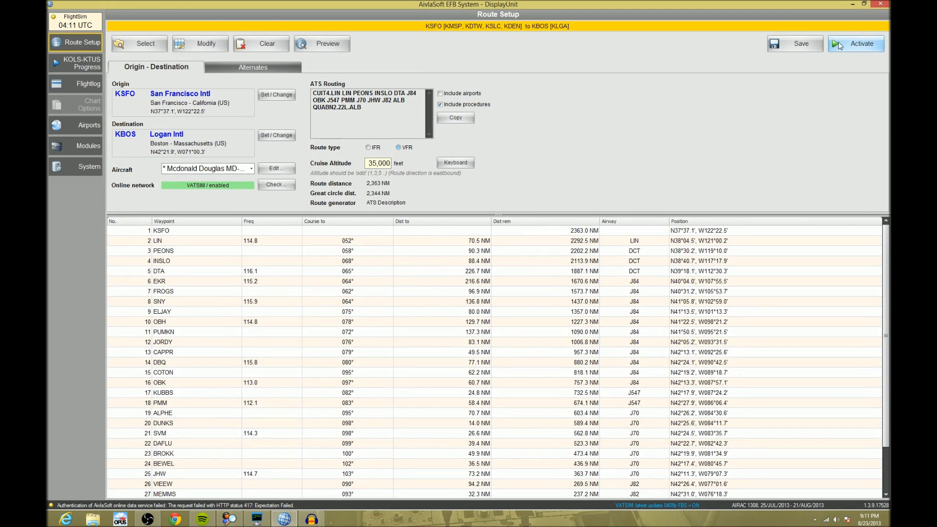
{"action": "left_click", "coordinate": [856, 44]}
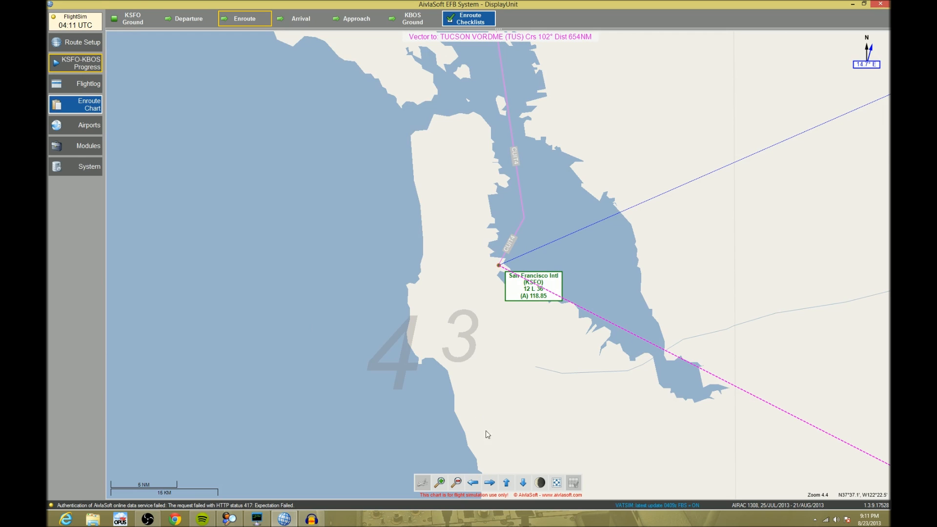
Step: Turn off the alternate airport (ALTN) overlay on the enroute chart
{"action": "left_click", "coordinate": [457, 484]}
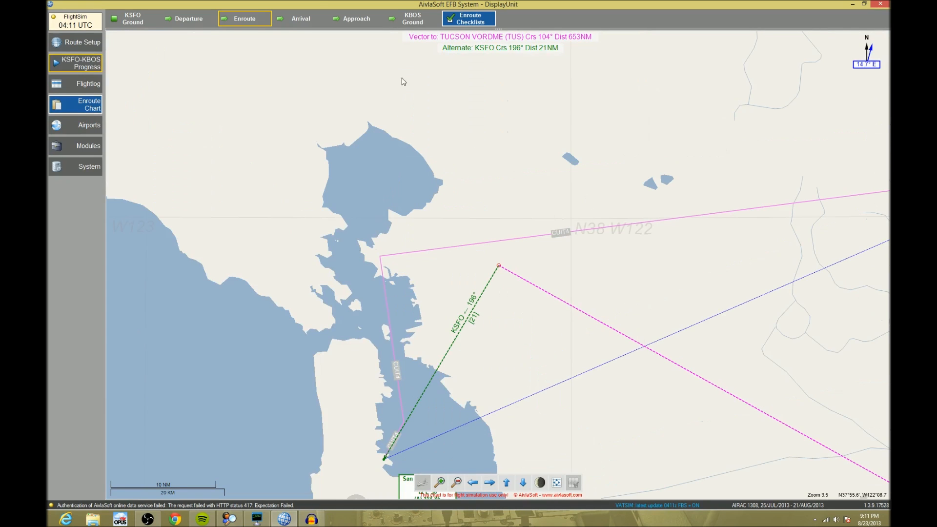
{"action": "mouse_move", "coordinate": [112, 67]}
{"action": "left_click", "coordinate": [114, 139]}
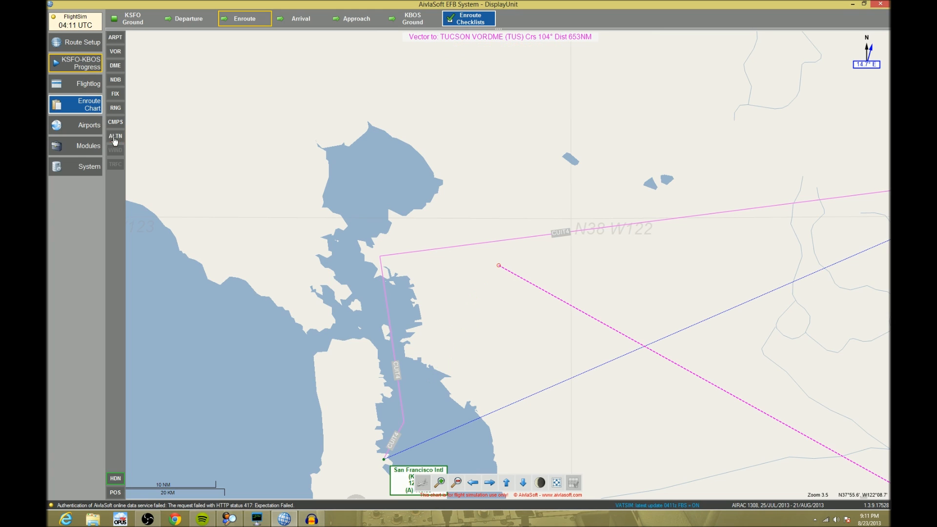
Step: Switch the enroute chart to the dark night colours with a wider area around KSFO and LINDEN in view
{"action": "left_click", "coordinate": [459, 485]}
{"action": "left_click", "coordinate": [457, 483]}
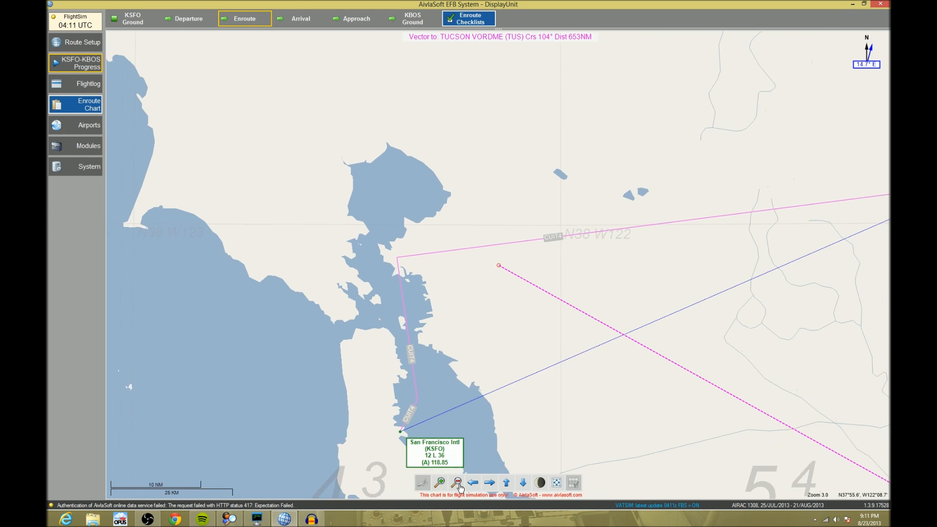
{"action": "left_click", "coordinate": [457, 484]}
{"action": "left_click", "coordinate": [457, 483]}
{"action": "left_click", "coordinate": [457, 484]}
{"action": "left_click", "coordinate": [457, 483]}
{"action": "left_click", "coordinate": [457, 484]}
{"action": "left_click", "coordinate": [540, 483]}
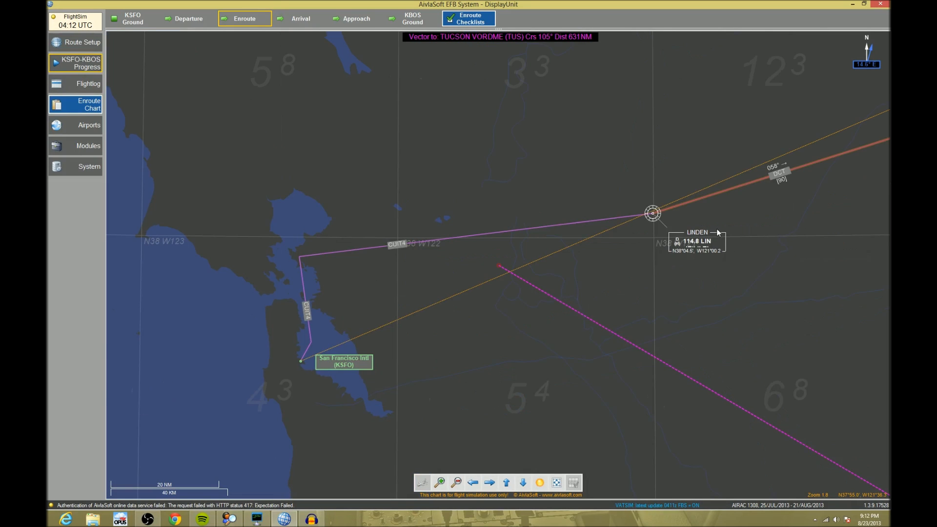
Step: Follow the KSFO-KBOS route on the enroute chart east from LINDEN, comparing a close view with the wider western United States
{"action": "left_click", "coordinate": [717, 232]}
{"action": "left_click", "coordinate": [726, 206]}
{"action": "left_click", "coordinate": [749, 188]}
{"action": "left_click", "coordinate": [763, 188]}
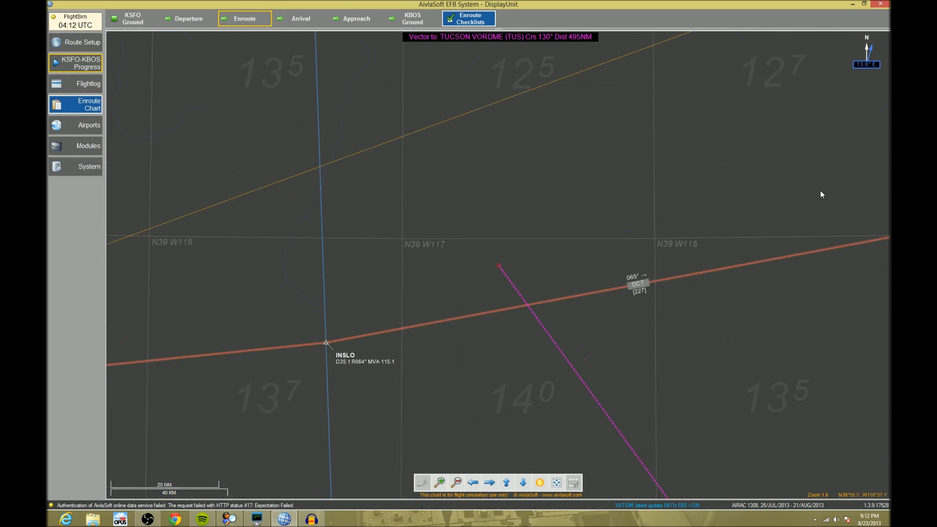
{"action": "left_click", "coordinate": [822, 194]}
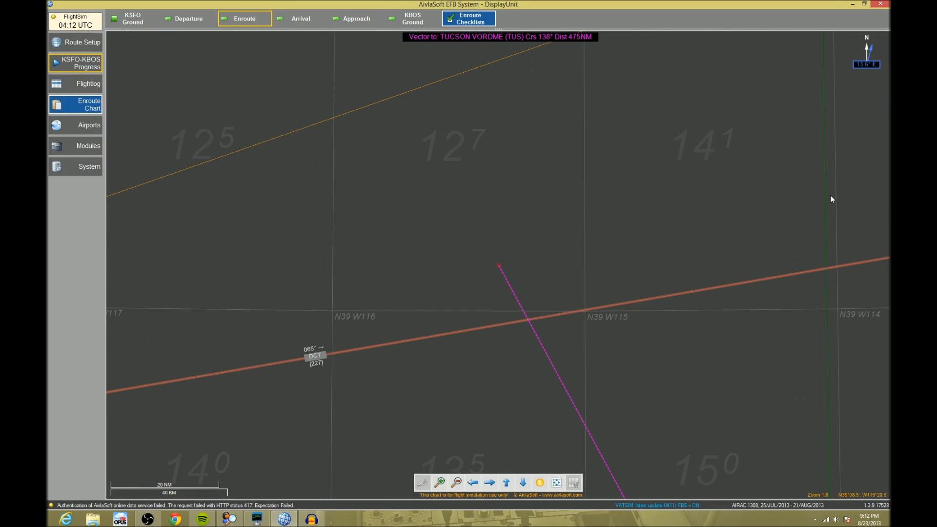
{"action": "left_click", "coordinate": [458, 484]}
{"action": "left_click", "coordinate": [458, 483]}
{"action": "left_click", "coordinate": [458, 484]}
{"action": "left_click", "coordinate": [458, 483]}
{"action": "left_click", "coordinate": [457, 483]}
{"action": "left_click", "coordinate": [458, 484]}
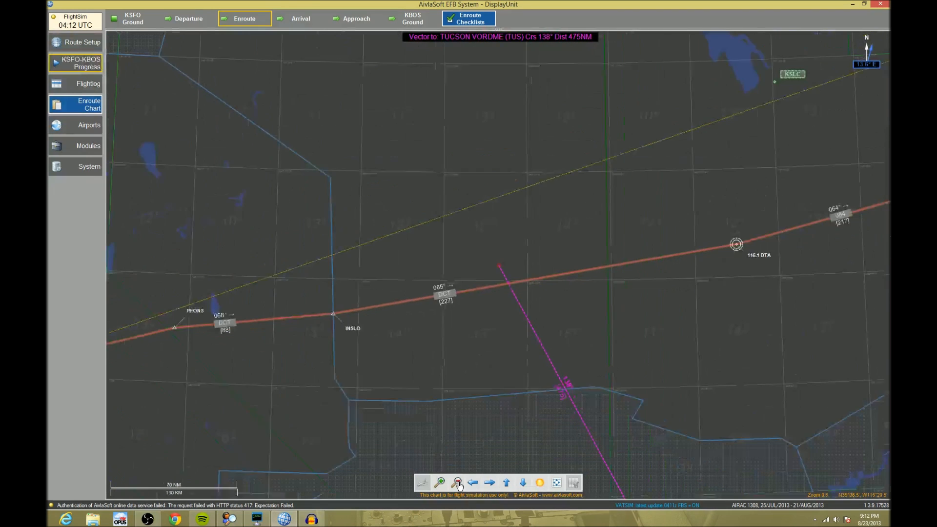
{"action": "left_click", "coordinate": [458, 483]}
{"action": "left_click", "coordinate": [458, 483]}
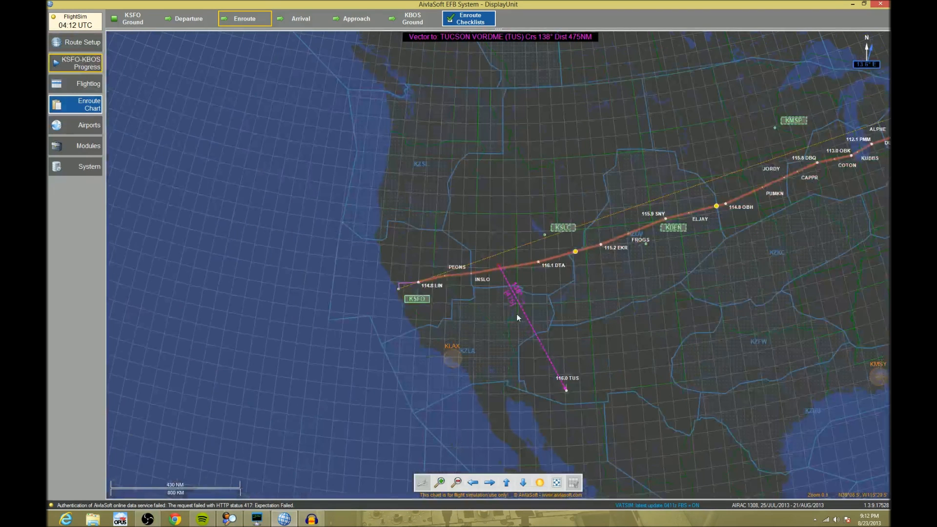
{"action": "left_click", "coordinate": [439, 484]}
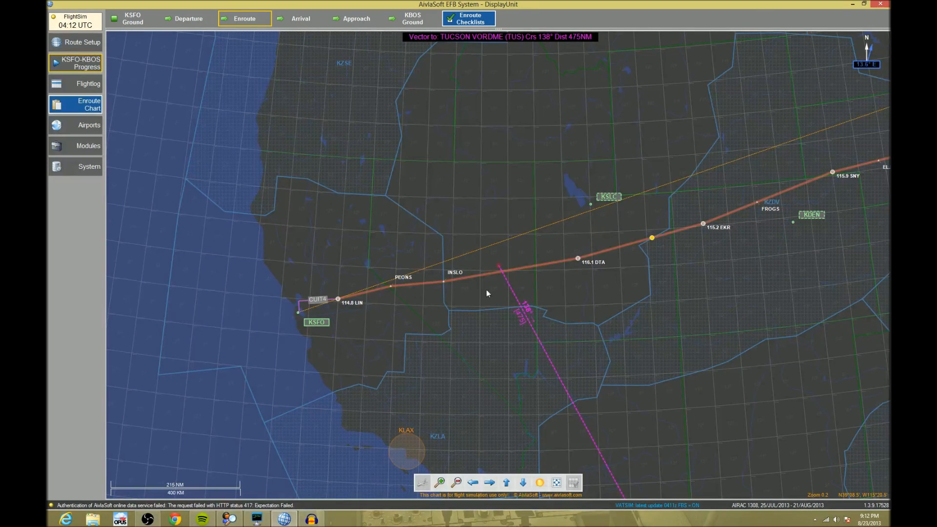
{"action": "left_click", "coordinate": [736, 250]}
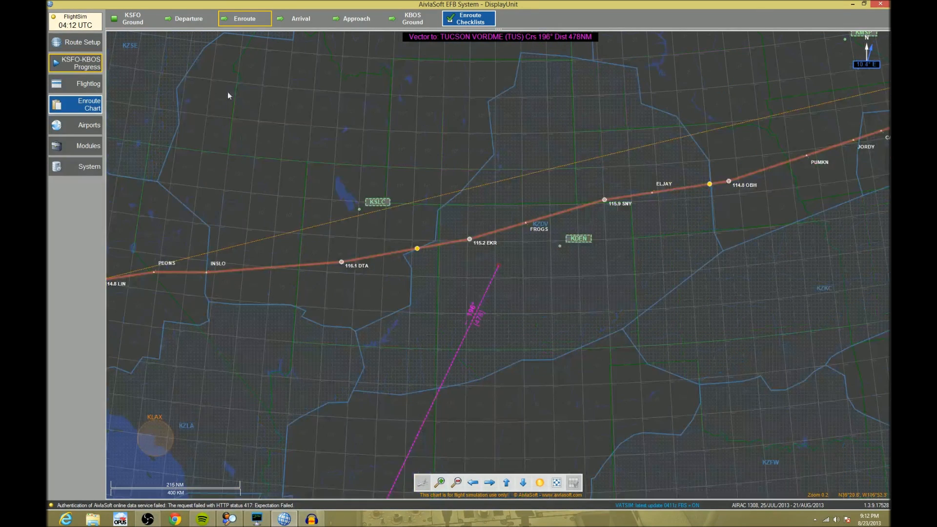
Step: View the KSFO departure chart for CUIT4 and read the New York Center controller information
{"action": "left_click", "coordinate": [195, 20]}
{"action": "mouse_move", "coordinate": [182, 77]}
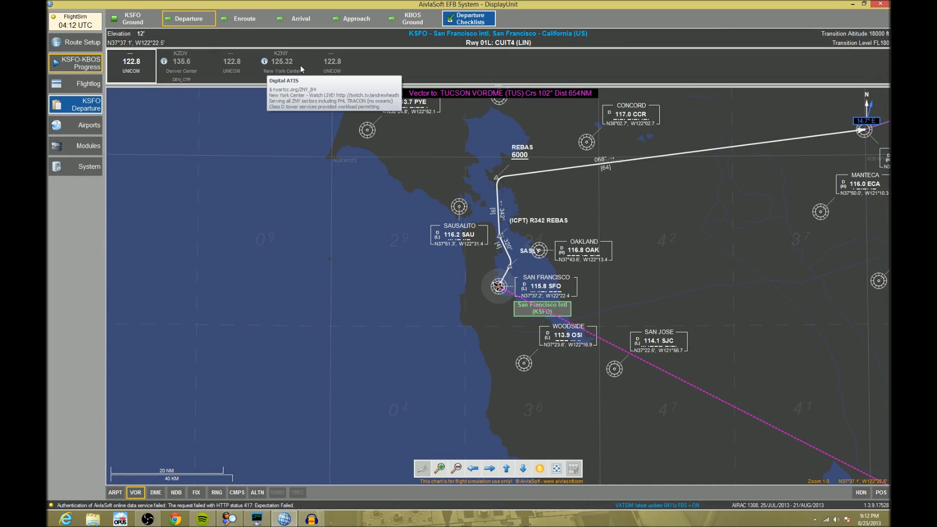
{"action": "mouse_move", "coordinate": [297, 77]}
Step: Follow the rest of the route on the enroute chart eastward to ALBANY and in close view to KBOS
{"action": "left_click", "coordinate": [231, 21]}
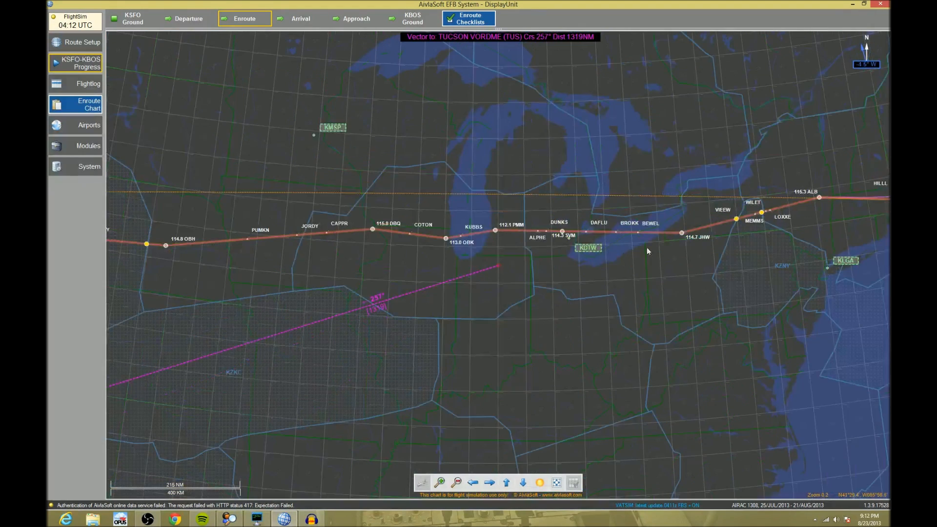
{"action": "left_click", "coordinate": [441, 483]}
{"action": "left_click", "coordinate": [441, 483]}
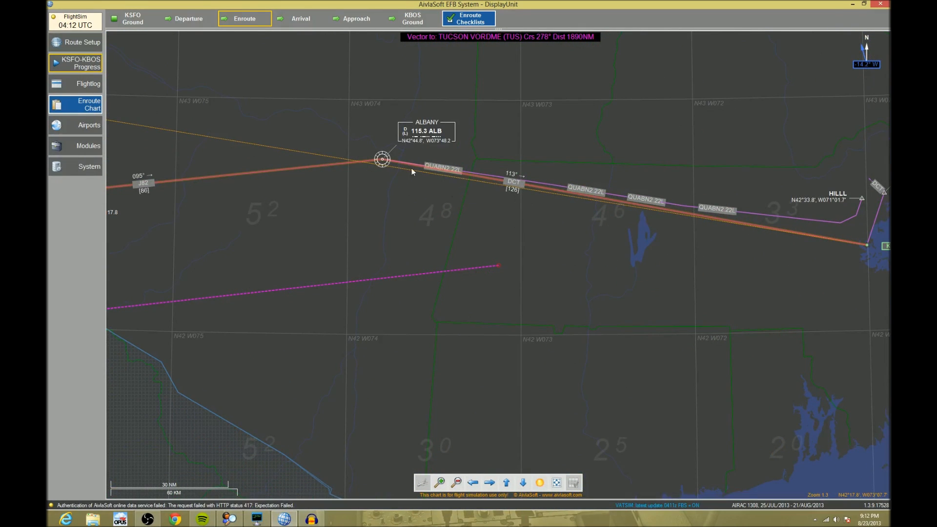
{"action": "left_click", "coordinate": [790, 267]}
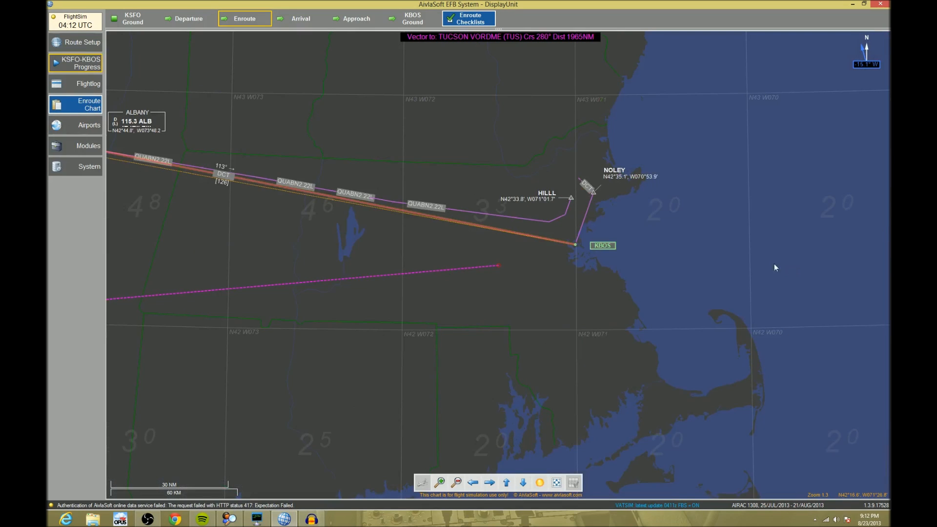
{"action": "left_click", "coordinate": [626, 235]}
Step: Review the KBOS arrival and approach charts and the full airport layout on the KBOS ground chart
{"action": "left_click", "coordinate": [288, 19]}
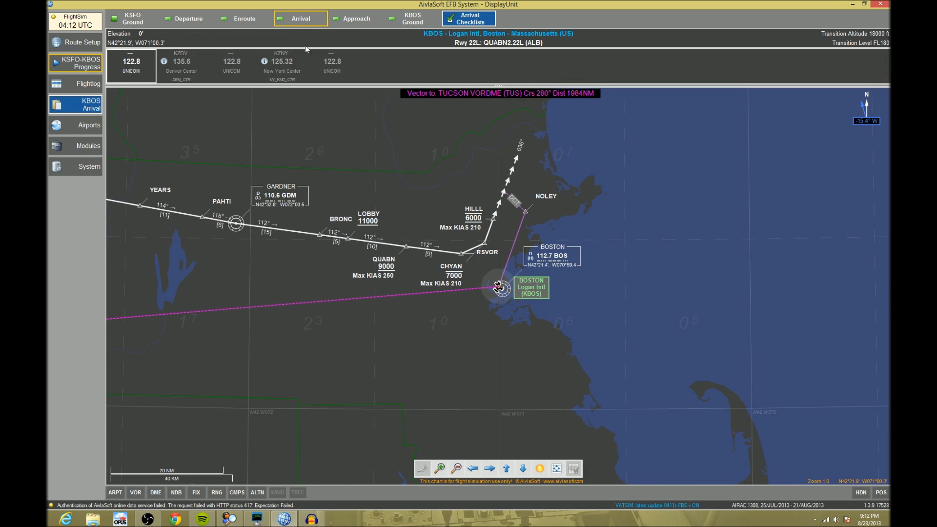
{"action": "left_click", "coordinate": [343, 17]}
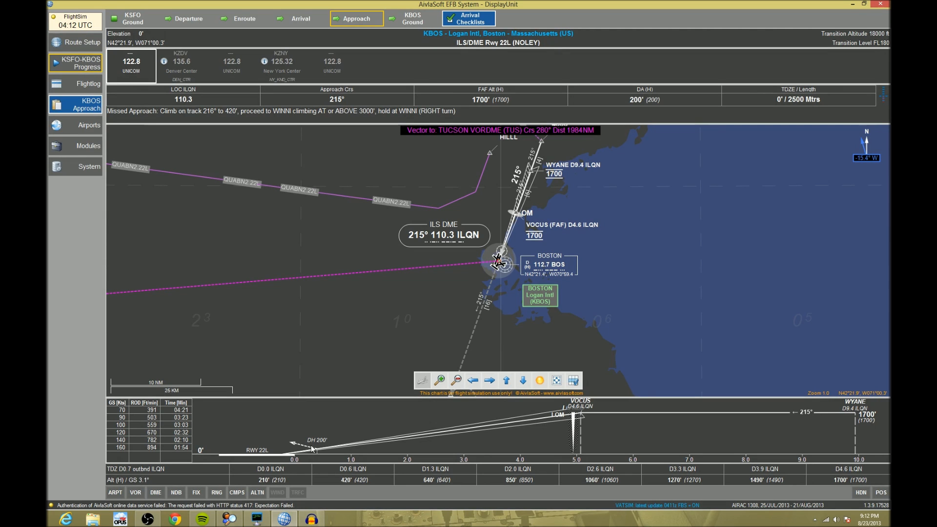
{"action": "left_click", "coordinate": [413, 19]}
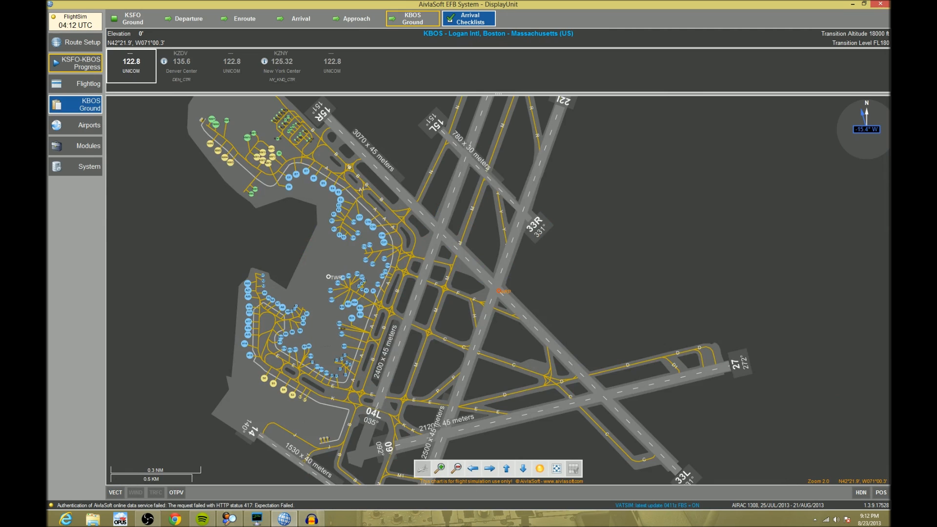
{"action": "left_click", "coordinate": [456, 469]}
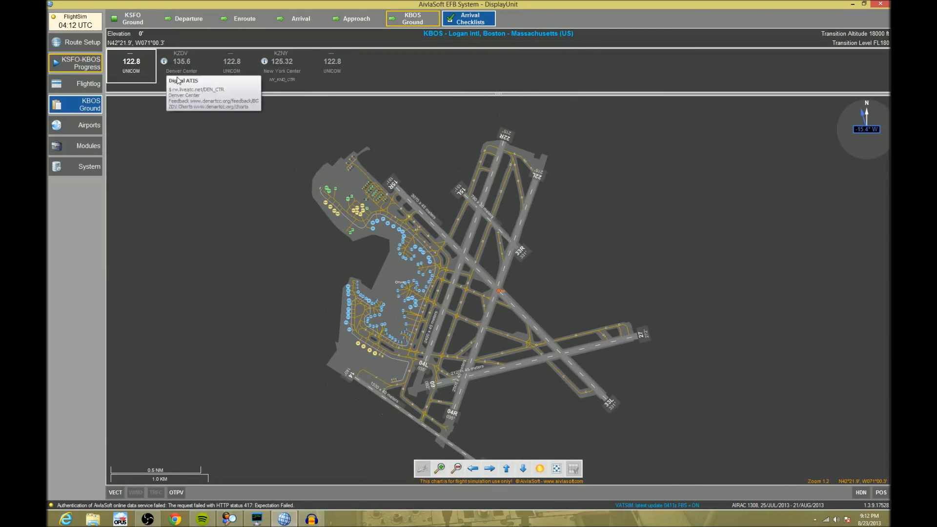
Step: Look into the flight log, return to Route Setup and place the floating KSFO to KBOS panel below the System entry
{"action": "left_click", "coordinate": [91, 91]}
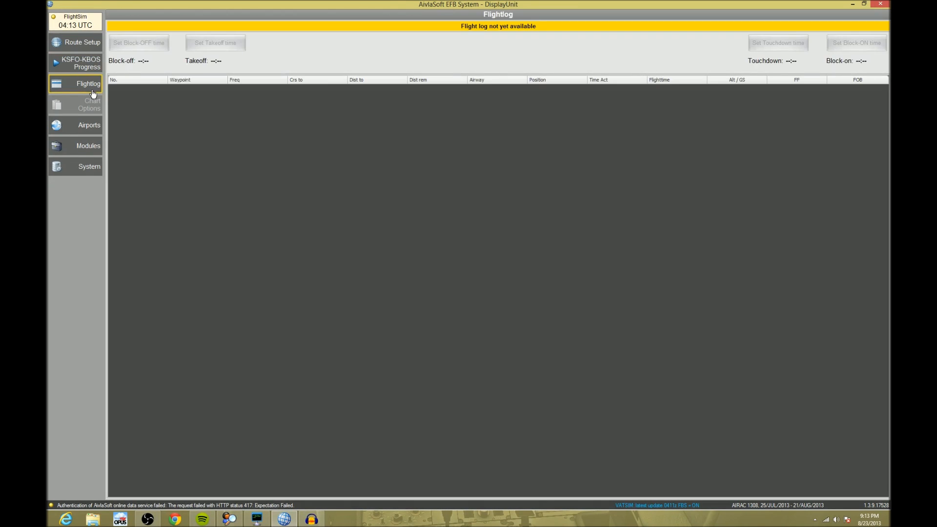
{"action": "left_click", "coordinate": [81, 48]}
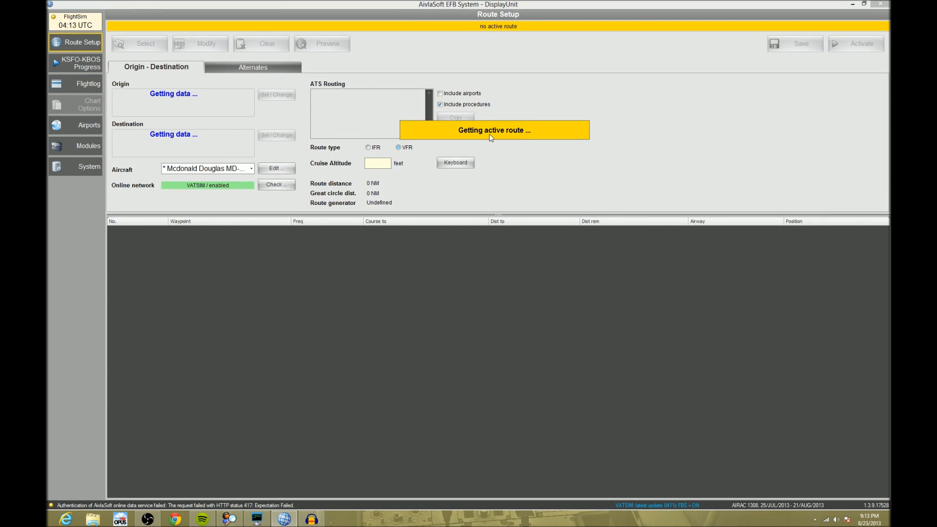
{"action": "left_click_drag", "start_coordinate": [887, 271], "coordinate": [71, 196]}
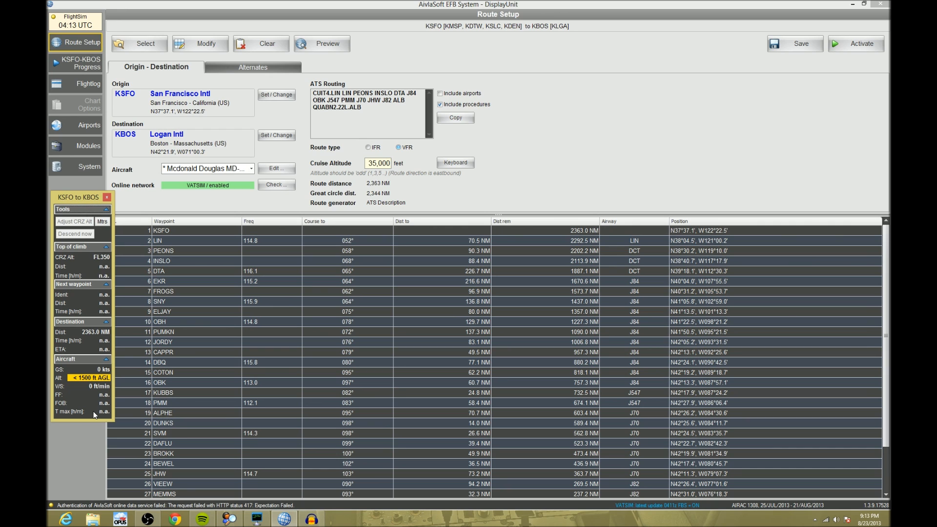
Step: Inspect the route's destination alternate KLGA and the enroute alternates KSLC, KDEN, KMSP and KDTW
{"action": "left_click", "coordinate": [253, 67]}
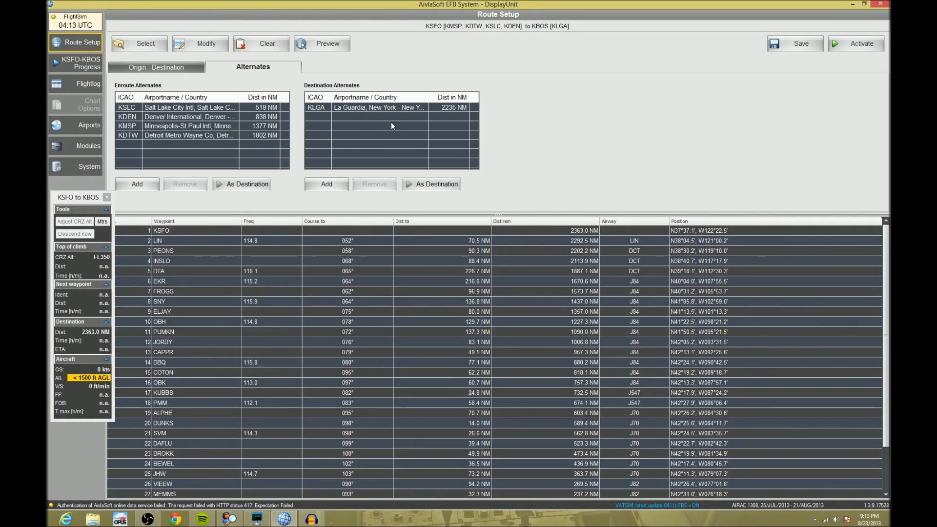
{"action": "left_click", "coordinate": [378, 108]}
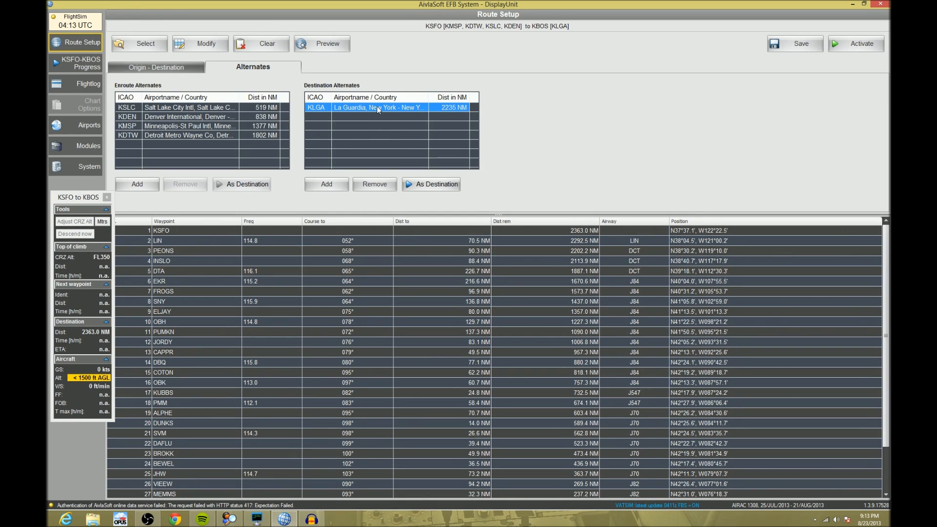
{"action": "left_click", "coordinate": [147, 111]}
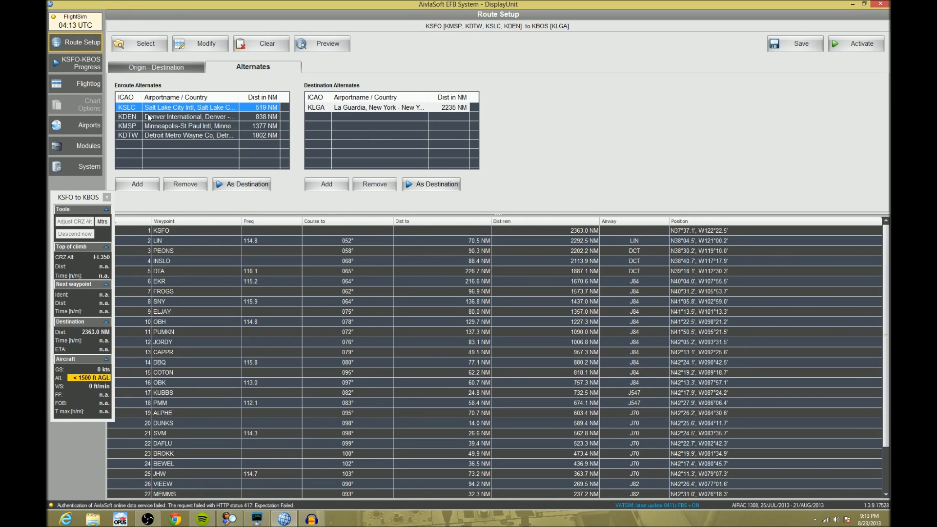
{"action": "left_click", "coordinate": [148, 119]}
{"action": "left_click", "coordinate": [147, 127]}
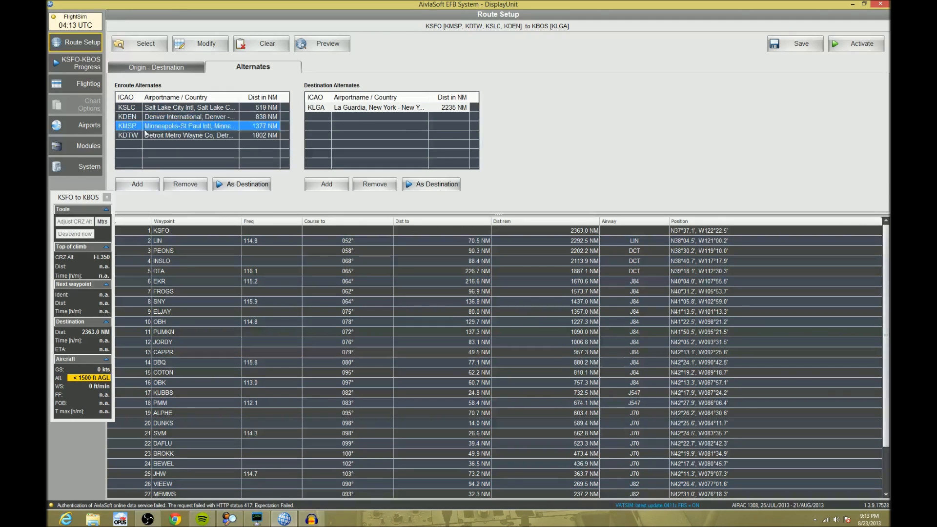
{"action": "left_click", "coordinate": [147, 136]}
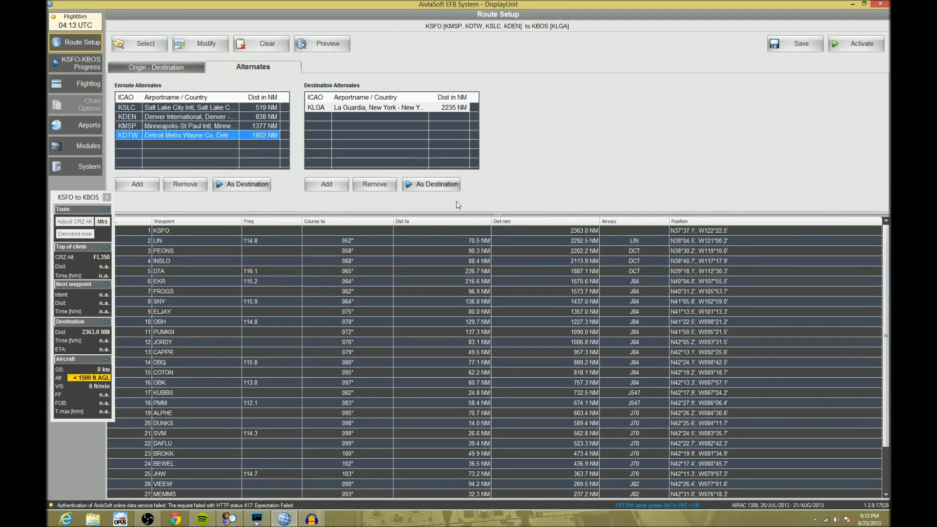
Step: Create a new route from the description KOLS OLS V395 TUS KTUS and set its cruise altitude to 4500 feet
{"action": "left_click", "coordinate": [146, 47]}
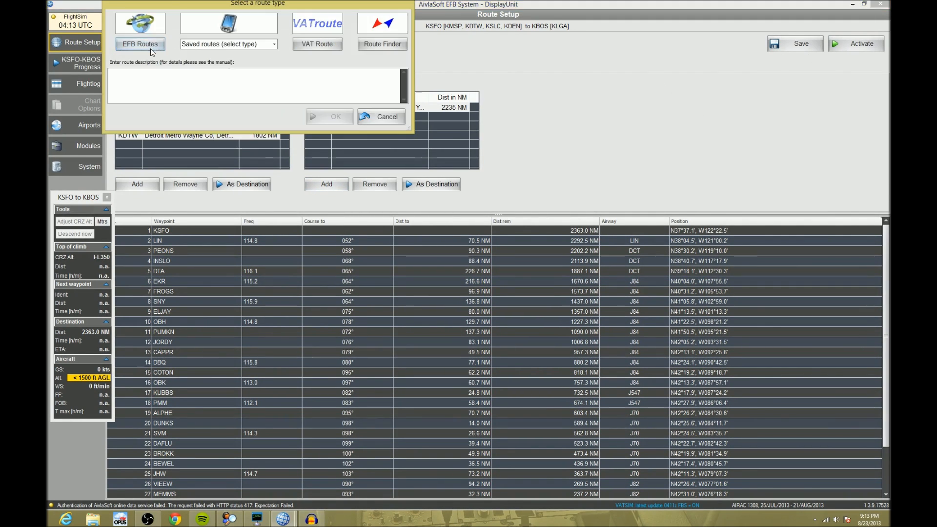
{"action": "type", "text": "K"}
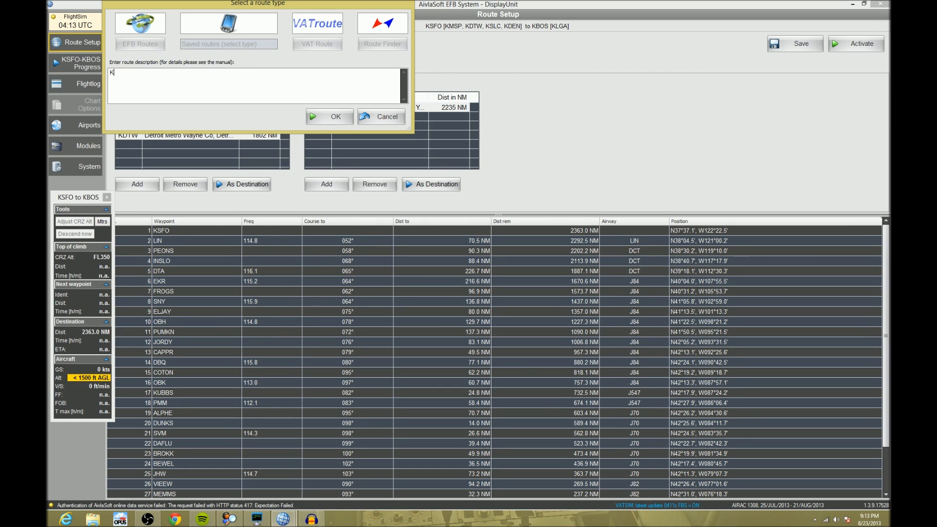
{"action": "type", "text": "OLS OLS V395 TUS KTUS"}
{"action": "left_click", "coordinate": [336, 117]}
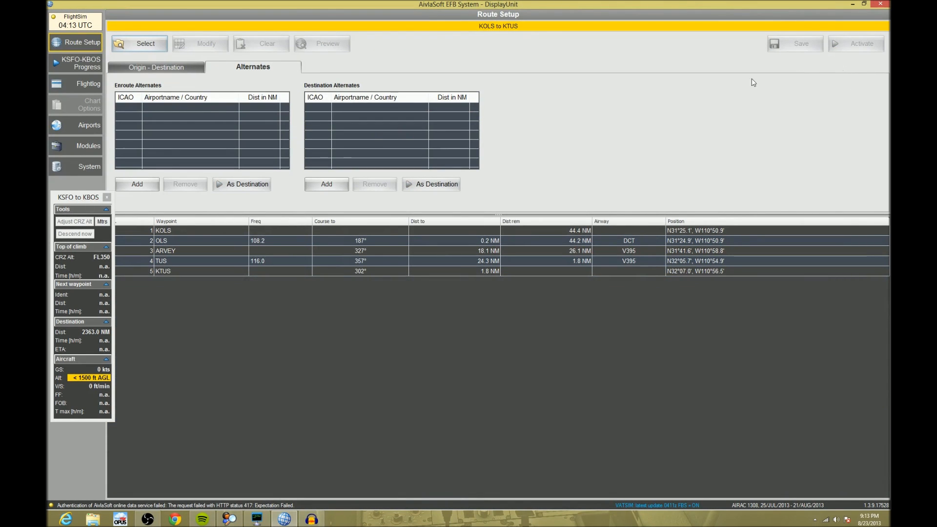
{"action": "left_click", "coordinate": [136, 66]}
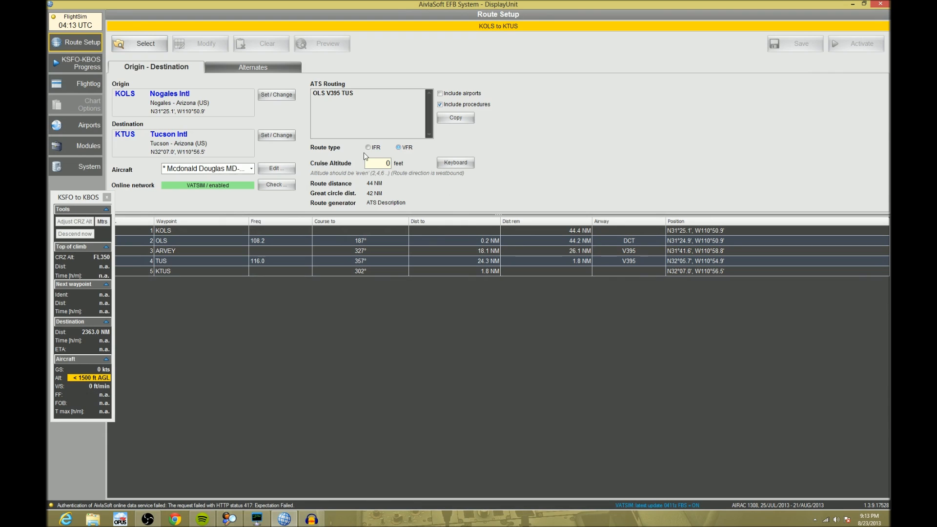
{"action": "type", "text": "4500"}
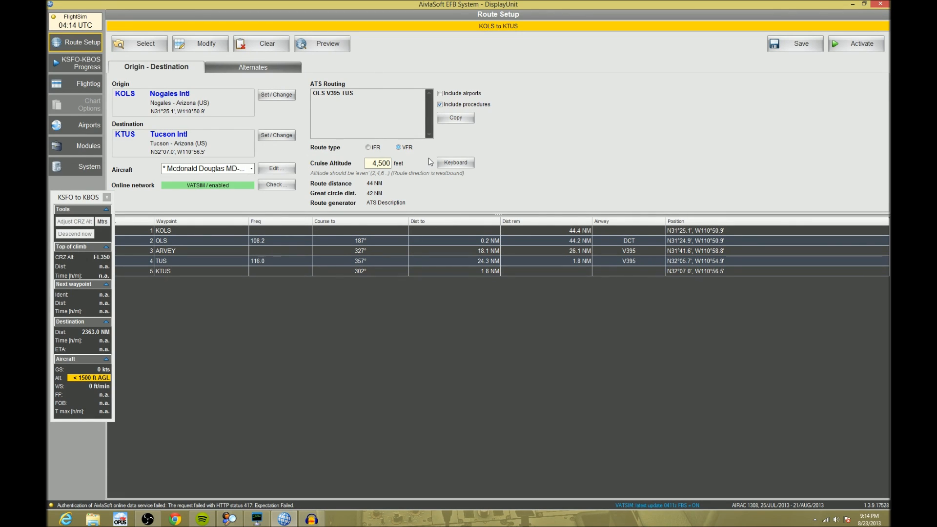
Step: Assign the Cessna 172H to the KOLS-KTUS route and activate the route
{"action": "left_click", "coordinate": [208, 169]}
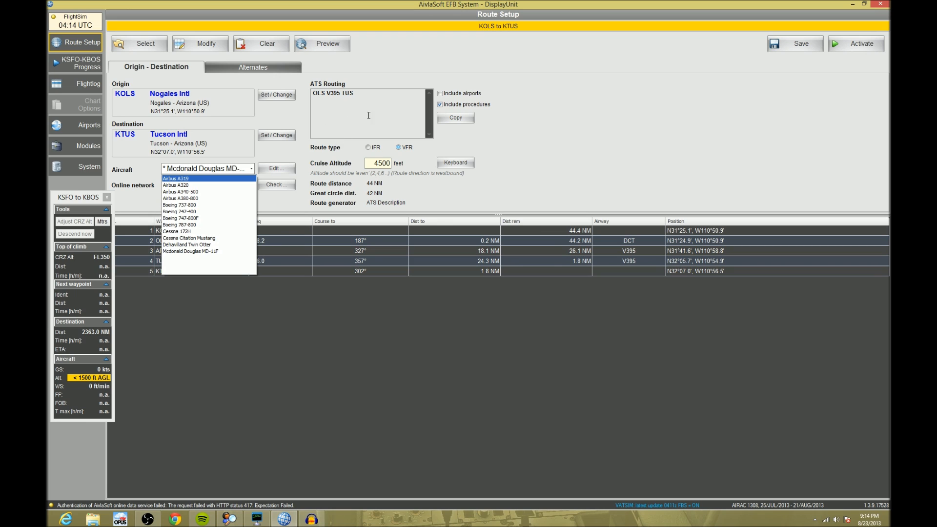
{"action": "left_click", "coordinate": [371, 102]}
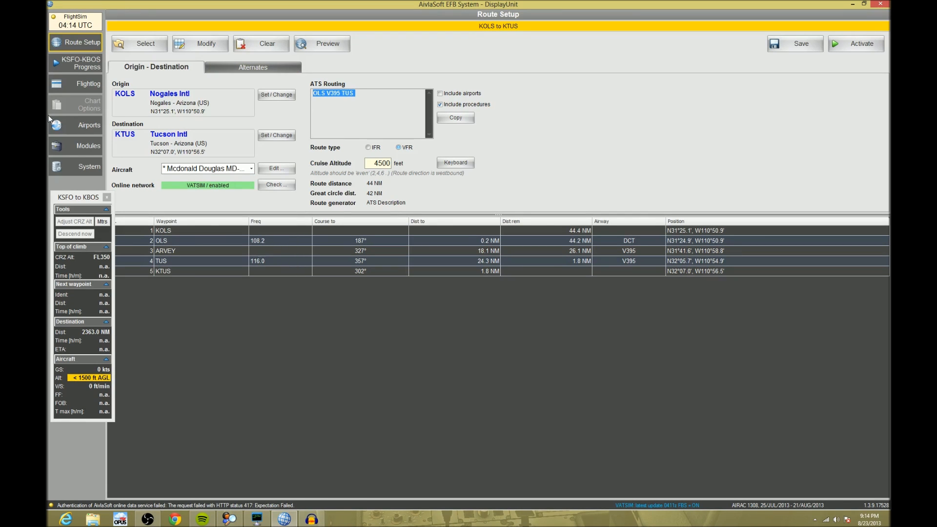
{"action": "left_click", "coordinate": [223, 170]}
{"action": "left_click", "coordinate": [203, 232]}
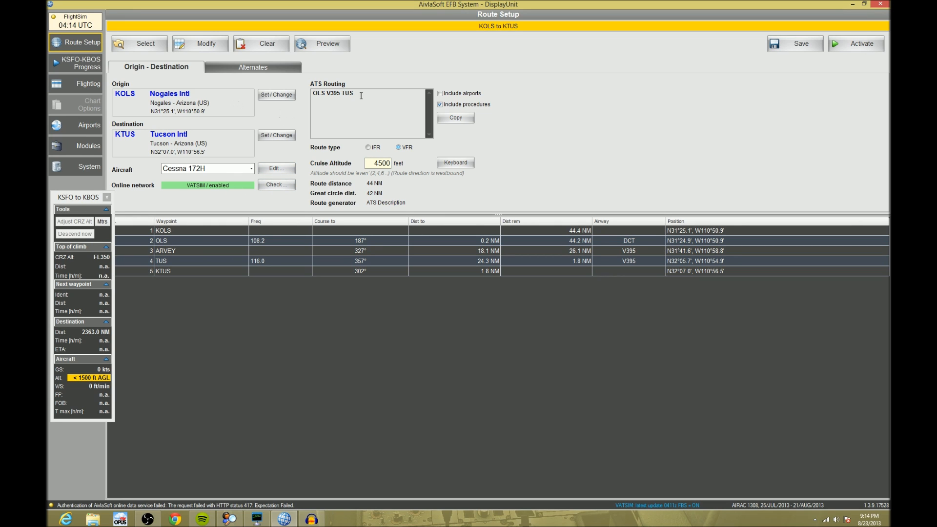
{"action": "left_click", "coordinate": [860, 49]}
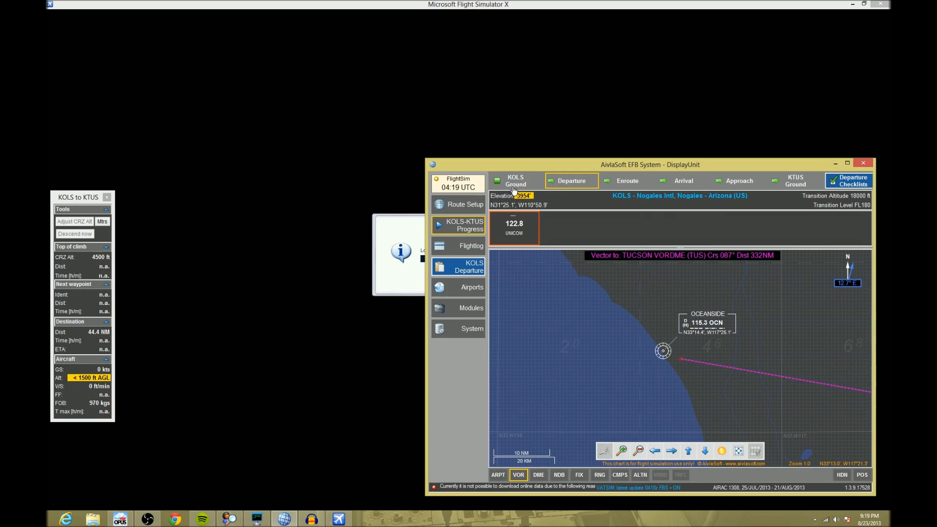
Step: Display the KOLS ground chart with a close view of the runway and taxiways
{"action": "left_click", "coordinate": [513, 190]}
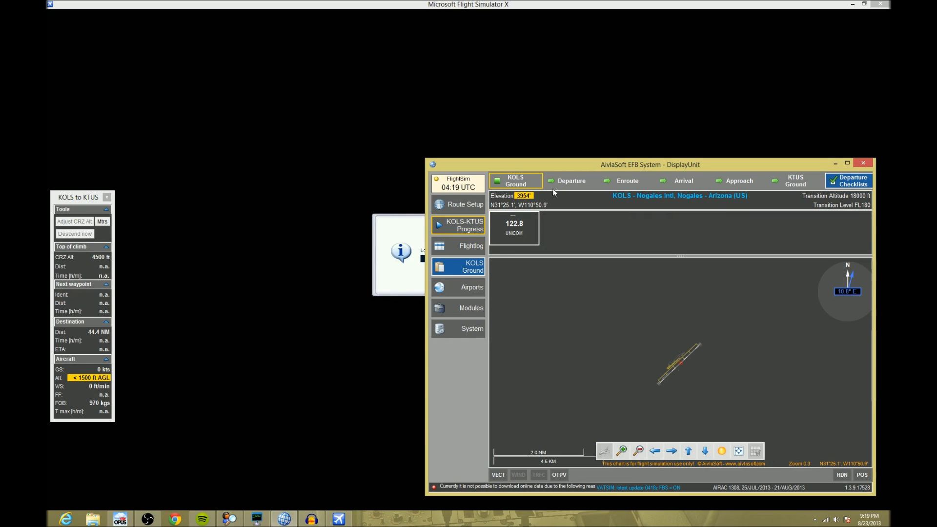
{"action": "left_click", "coordinate": [620, 452]}
{"action": "left_click", "coordinate": [621, 452]}
{"action": "left_click", "coordinate": [620, 452]}
{"action": "left_click", "coordinate": [620, 452]}
{"action": "left_click", "coordinate": [621, 452]}
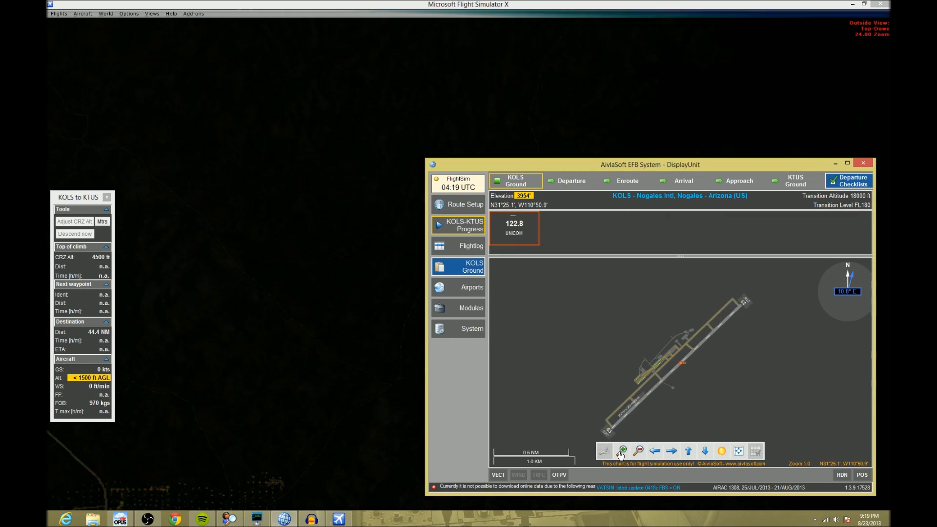
Step: Change Microsoft Flight Simulator X to the virtual cockpit view and bring the EFB display back in front of it
{"action": "key", "text": "F9"}
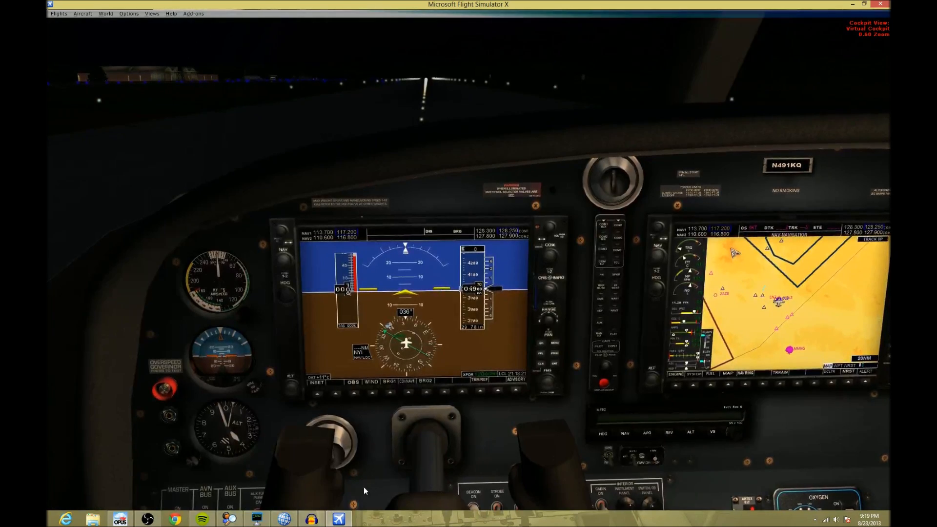
{"action": "left_click", "coordinate": [284, 518]}
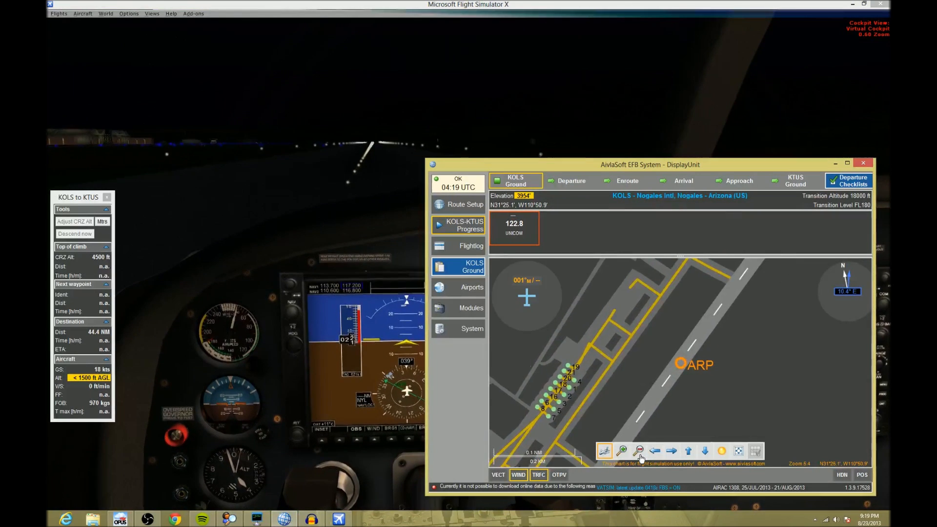
Step: Centre the KOLS ground chart on the aircraft and adjust its zoom to follow the takeoff roll along runway 03 up close
{"action": "left_click", "coordinate": [613, 450]}
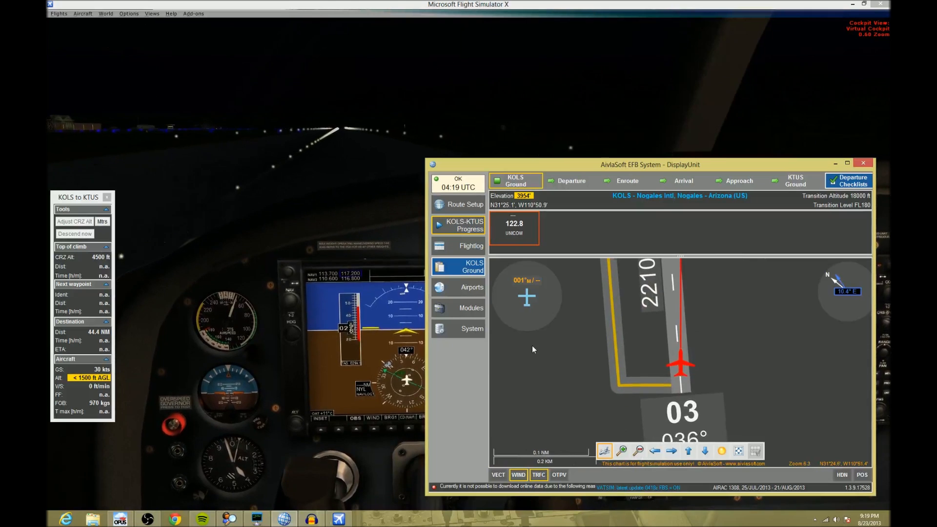
{"action": "scroll", "coordinate": [593, 314], "scroll_direction": "down", "scroll_amount": 5}
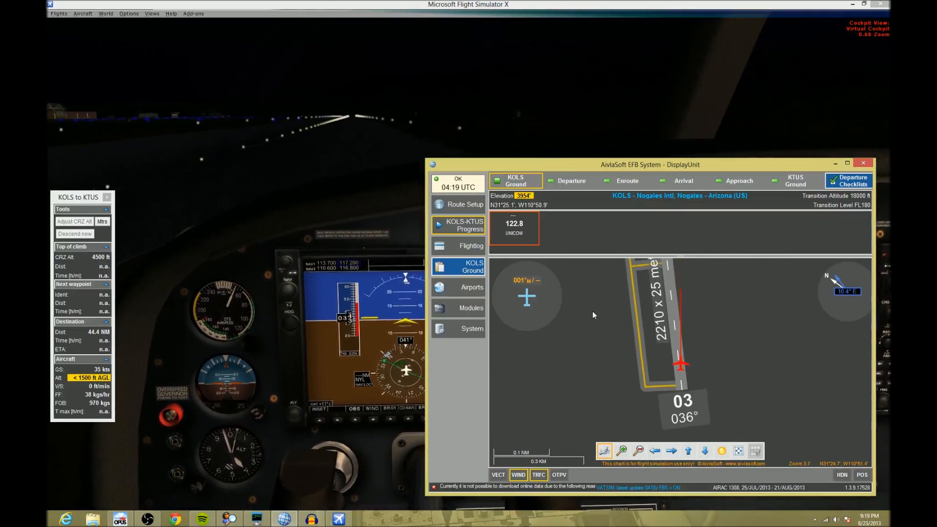
{"action": "scroll", "coordinate": [594, 313], "scroll_direction": "up", "scroll_amount": 3}
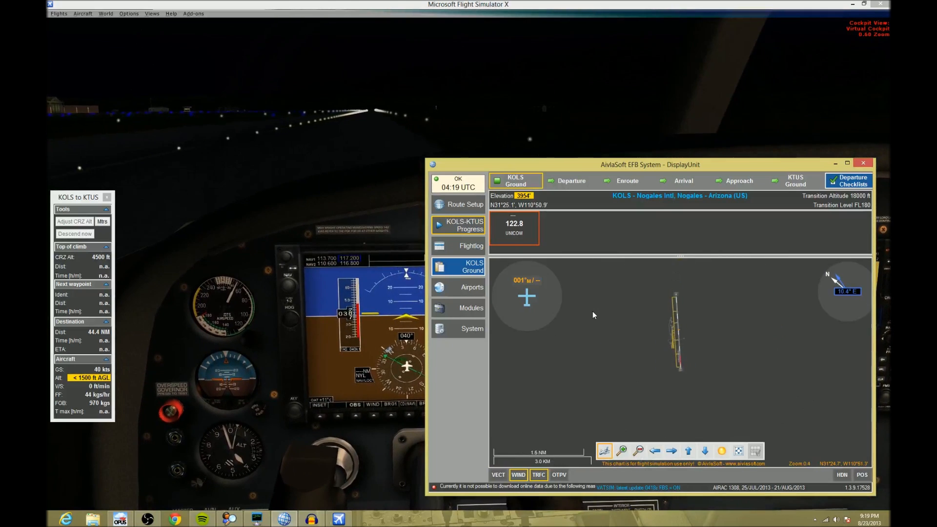
{"action": "scroll", "coordinate": [592, 311], "scroll_direction": "up", "scroll_amount": 3}
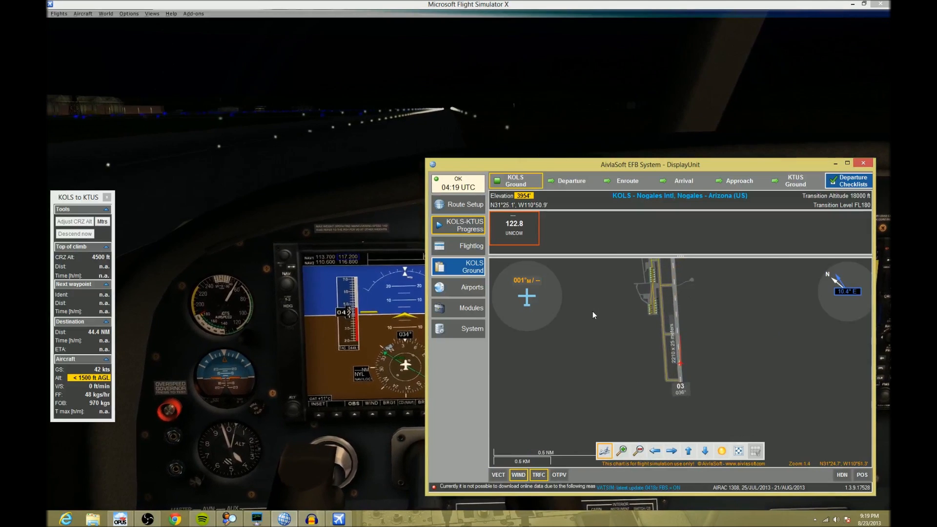
{"action": "scroll", "coordinate": [610, 342], "scroll_direction": "up", "scroll_amount": 3}
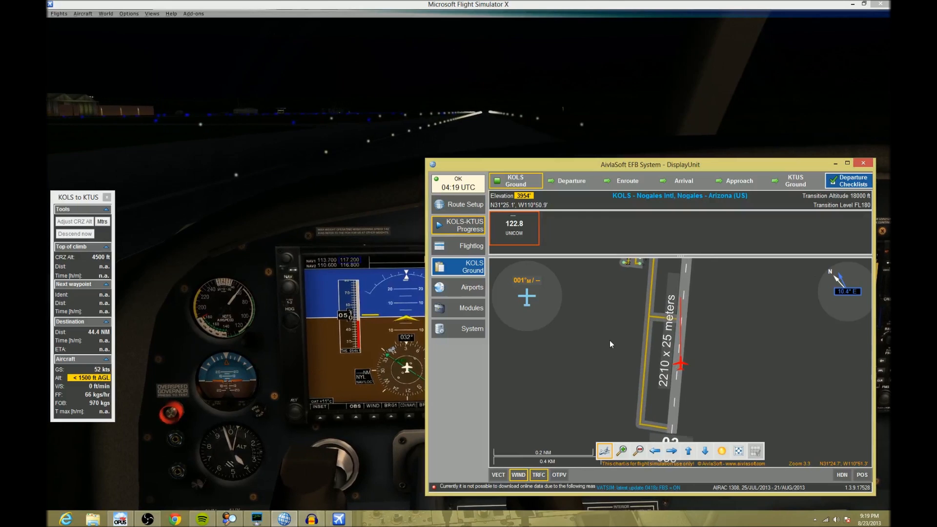
{"action": "scroll", "coordinate": [611, 342], "scroll_direction": "up", "scroll_amount": 2}
{"action": "scroll", "coordinate": [610, 341], "scroll_direction": "up", "scroll_amount": 2}
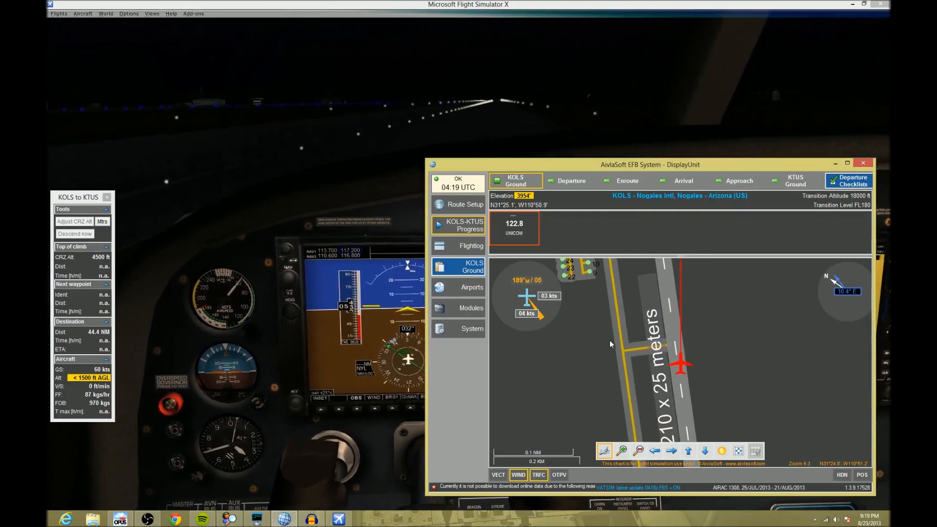
{"action": "scroll", "coordinate": [610, 340], "scroll_direction": "up", "scroll_amount": 2}
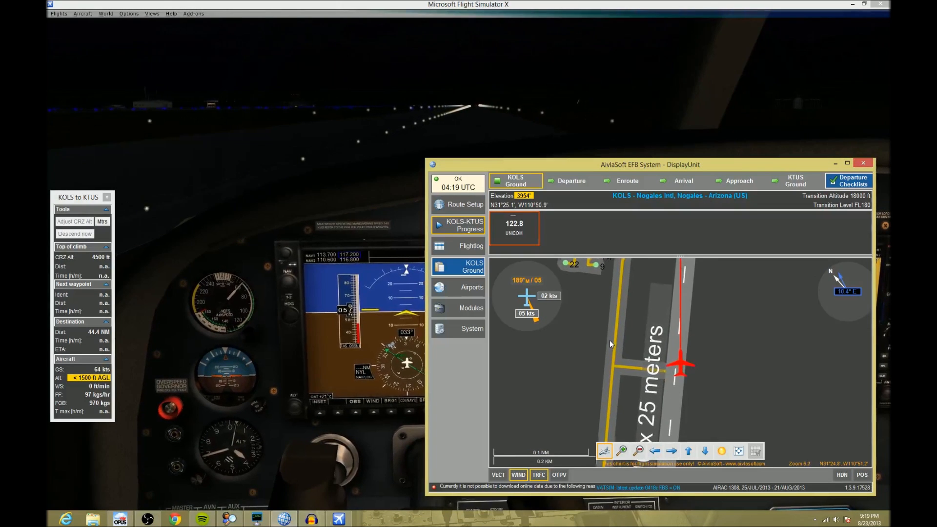
{"action": "scroll", "coordinate": [611, 340], "scroll_direction": "up", "scroll_amount": 1}
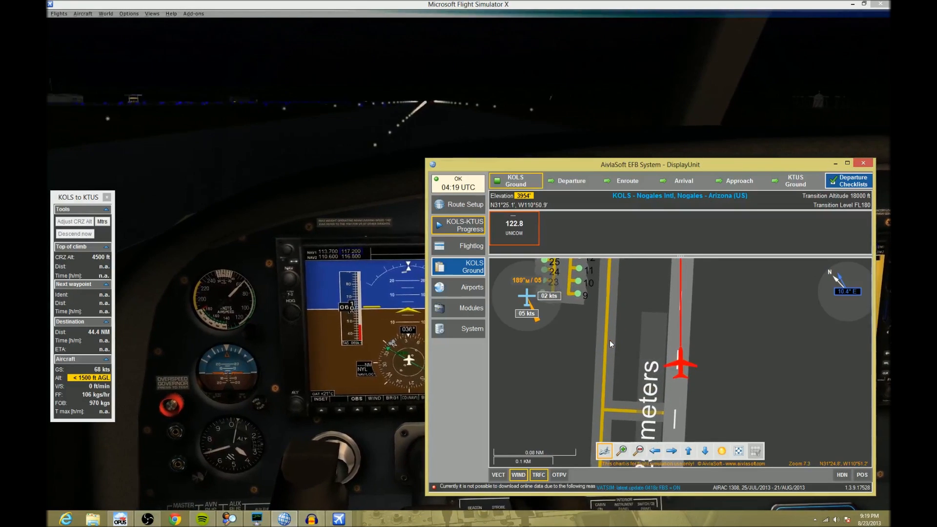
{"action": "scroll", "coordinate": [610, 340], "scroll_direction": "up", "scroll_amount": 1}
{"action": "scroll", "coordinate": [611, 340], "scroll_direction": "up", "scroll_amount": 1}
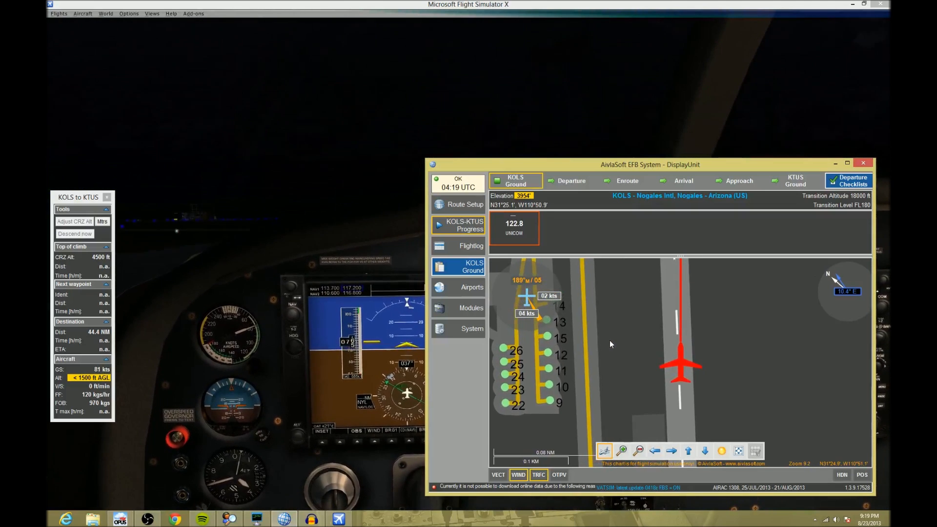
{"action": "scroll", "coordinate": [610, 344], "scroll_direction": "up", "scroll_amount": 1}
Step: Enlarge the enroute chart around the aircraft and the Nogales VOR to follow the climb-out
{"action": "scroll", "coordinate": [611, 341], "scroll_direction": "up", "scroll_amount": 1}
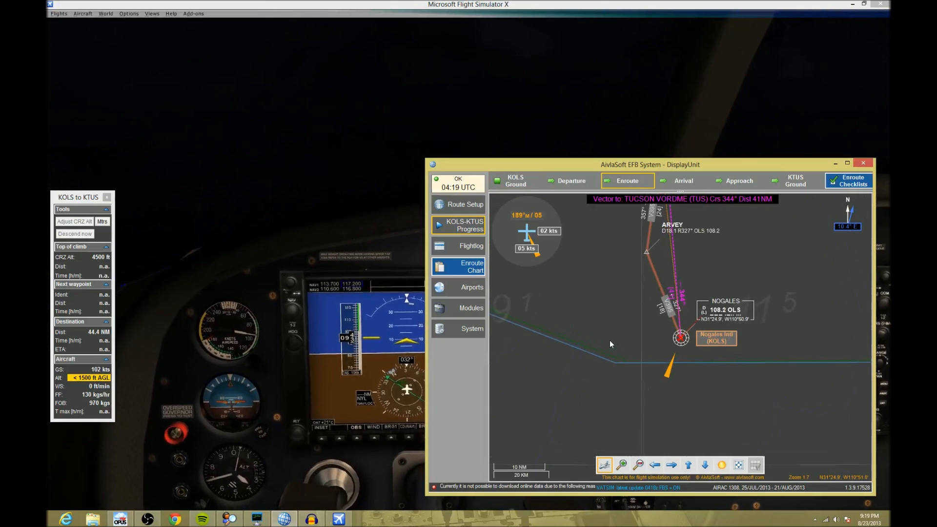
{"action": "scroll", "coordinate": [610, 340], "scroll_direction": "up", "scroll_amount": 1}
{"action": "scroll", "coordinate": [611, 341], "scroll_direction": "up", "scroll_amount": 1}
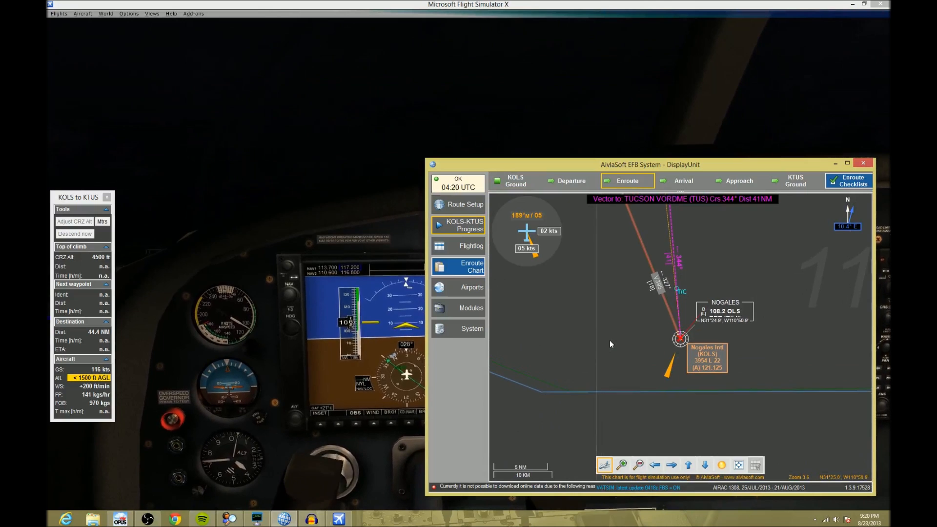
{"action": "scroll", "coordinate": [610, 340], "scroll_direction": "up", "scroll_amount": 1}
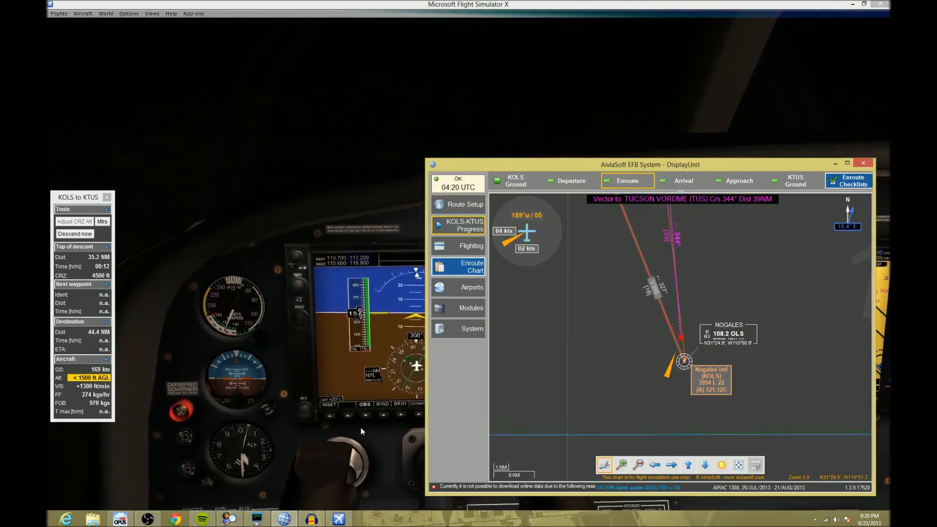
Step: Switch to Microsoft Flight Simulator X, view the aircraft from outside, return to the virtual cockpit and pause the flight
{"action": "left_click", "coordinate": [350, 364]}
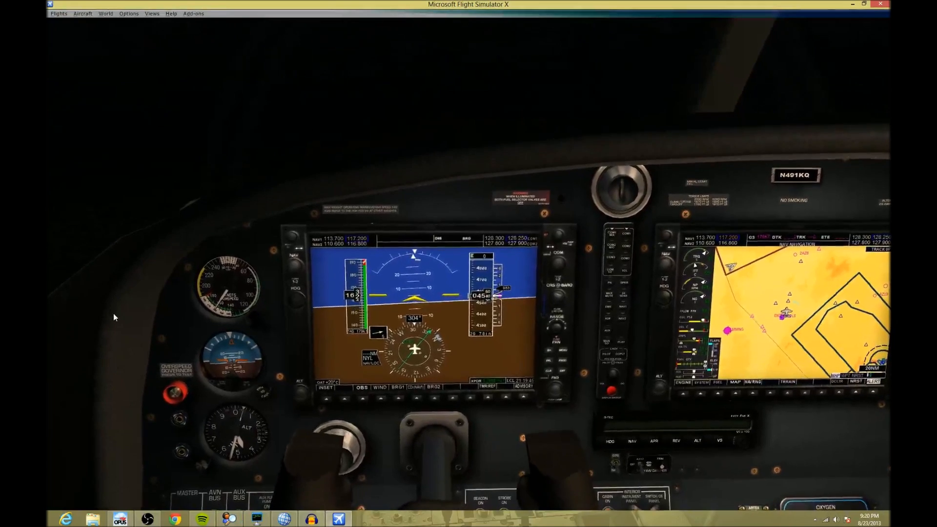
{"action": "key", "text": "s"}
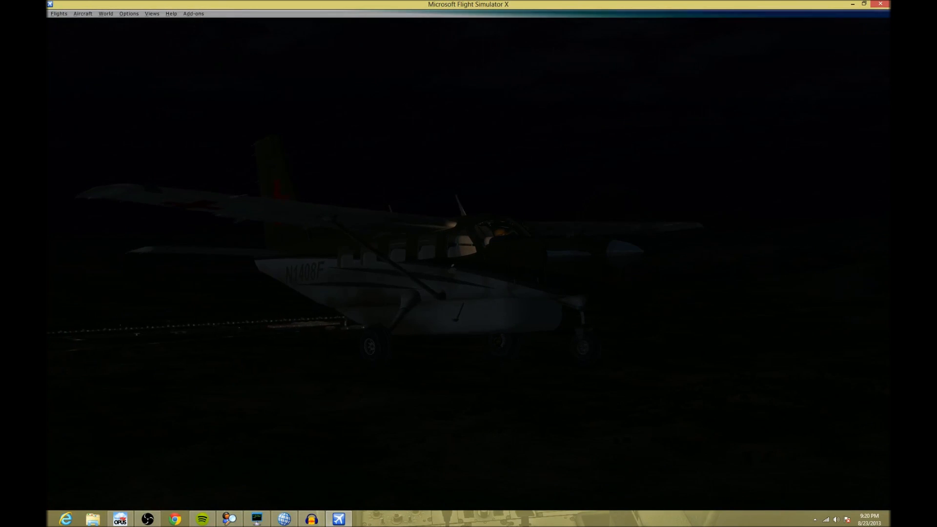
{"action": "key", "text": "shift+s"}
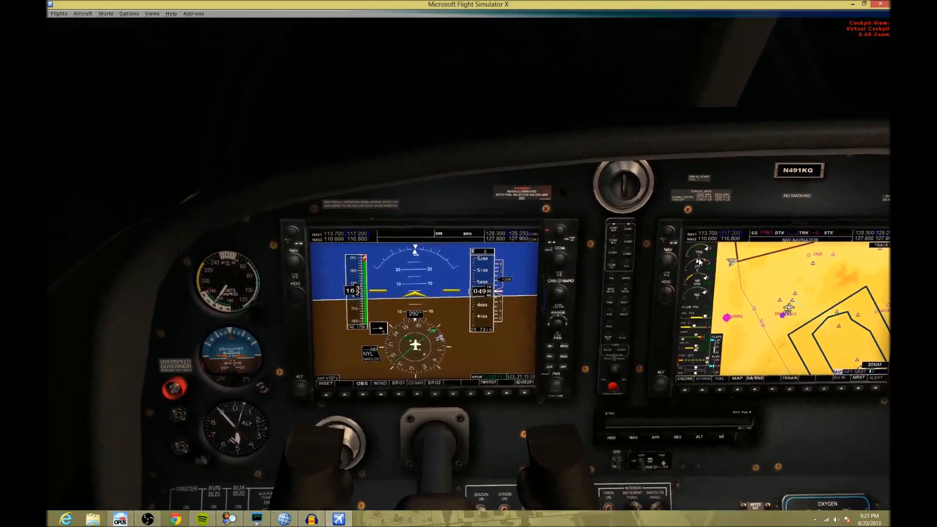
{"action": "key", "text": "p"}
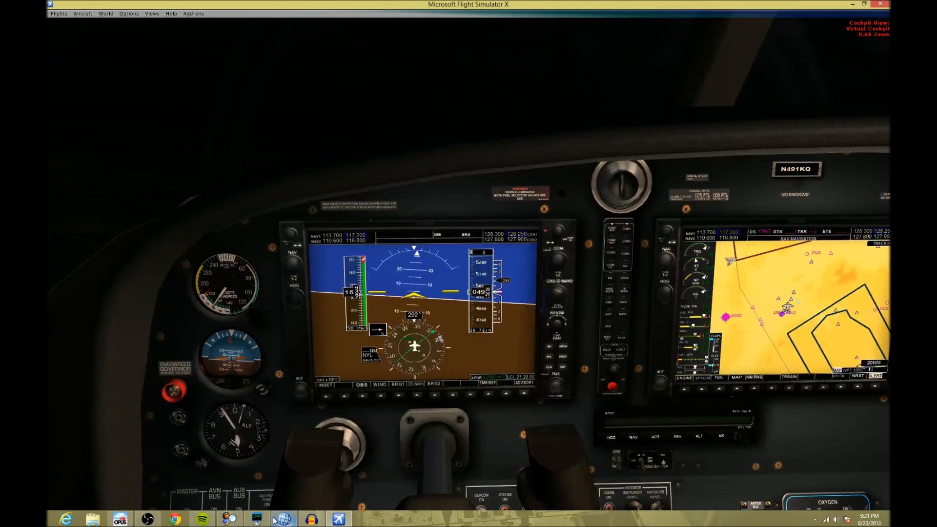
Step: Move the EFB display out of the cockpit view, slew the aircraft towards Tucson, and bring the EFB display back
{"action": "left_click", "coordinate": [278, 519]}
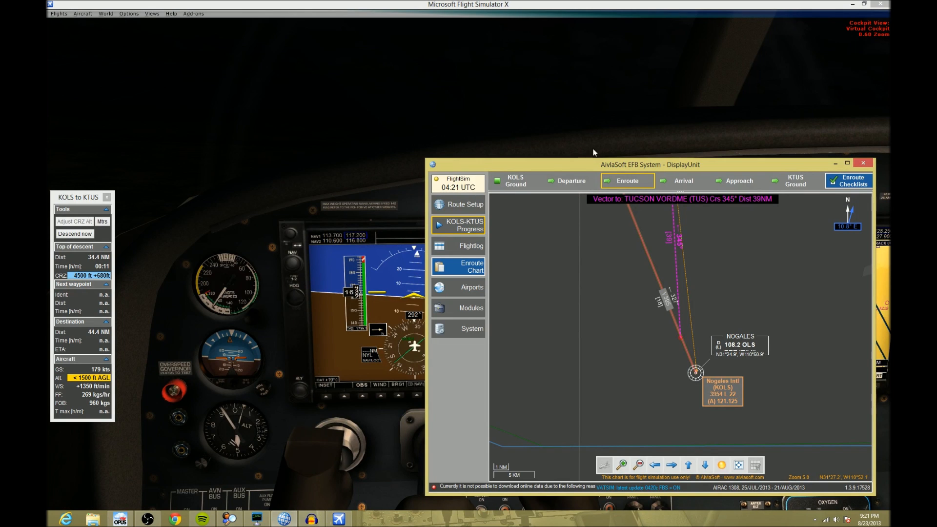
{"action": "left_click_drag", "start_coordinate": [596, 166], "coordinate": [891, 149]}
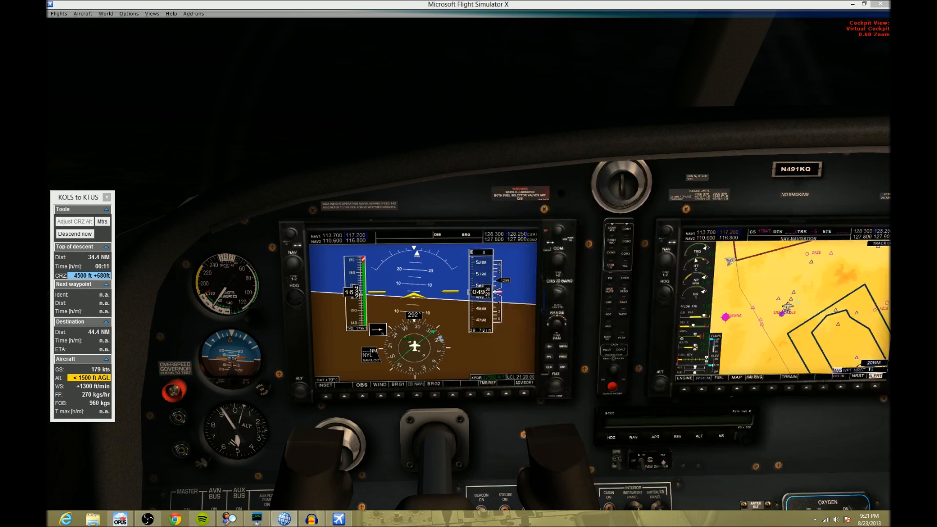
{"action": "left_click", "coordinate": [693, 179]}
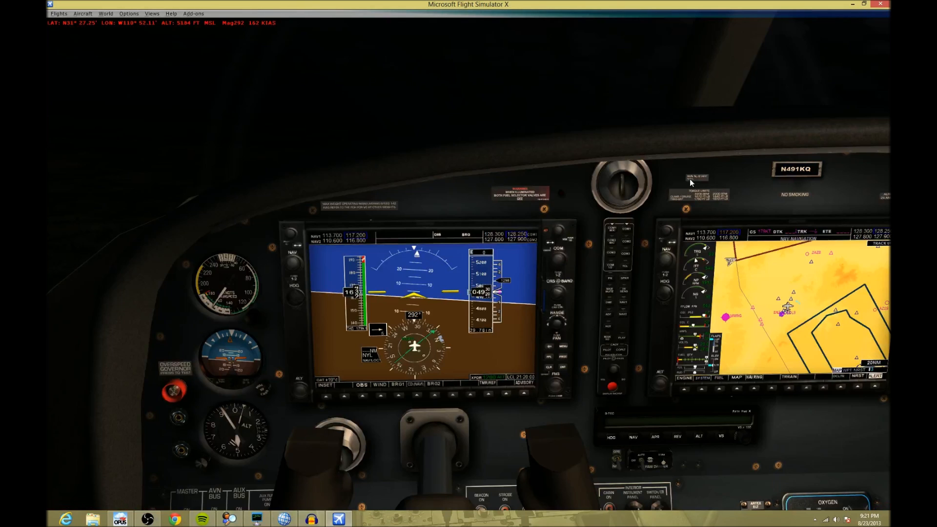
{"action": "key", "text": "y"}
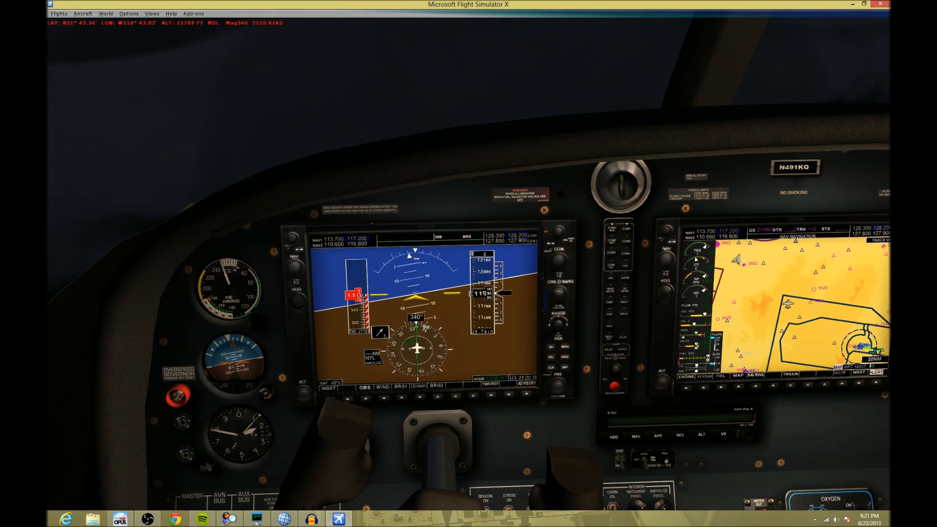
{"action": "left_click_drag", "start_coordinate": [927, 181], "coordinate": [585, 121]}
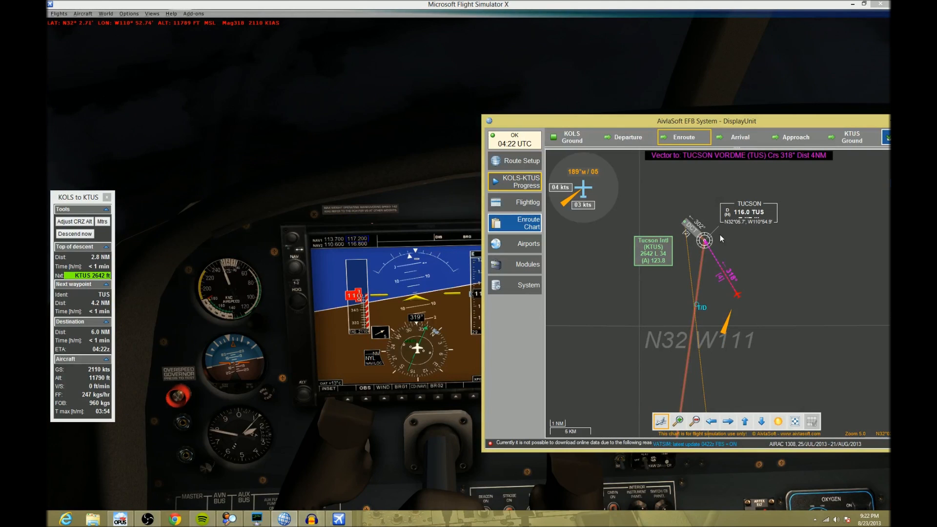
Step: In Microsoft Flight Simulator X, look at the aircraft from outside, hide the coordinates read-out and return to the virtual cockpit
{"action": "left_click", "coordinate": [230, 153]}
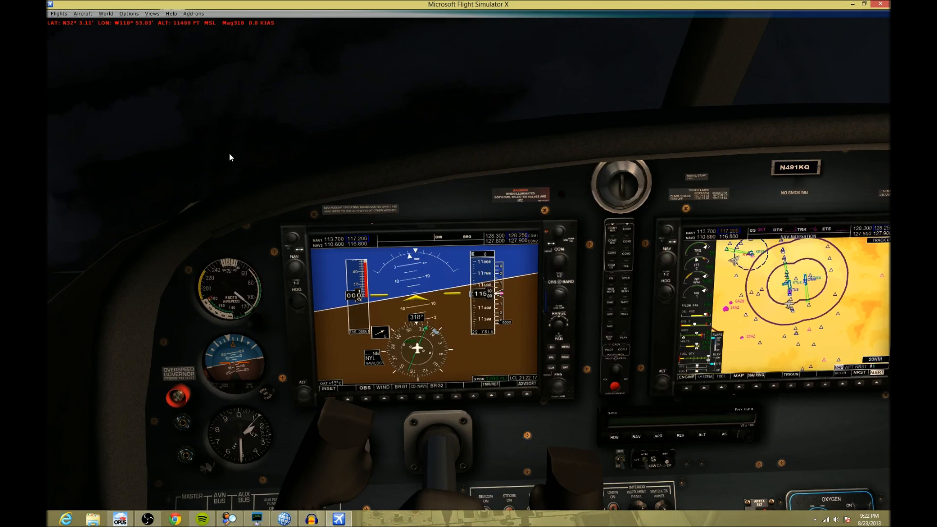
{"action": "key", "text": "s"}
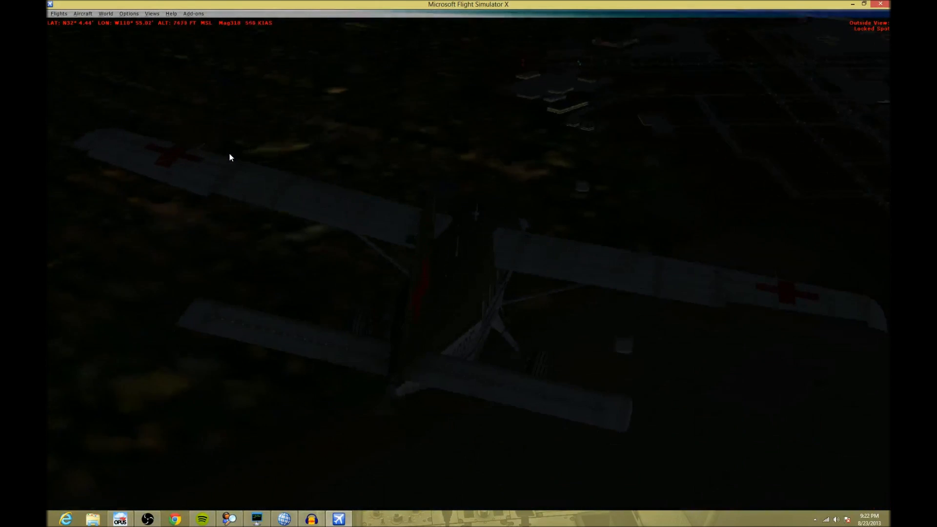
{"action": "key", "text": "shift+z"}
{"action": "key", "text": "shift+z"}
{"action": "key", "text": "shift+z"}
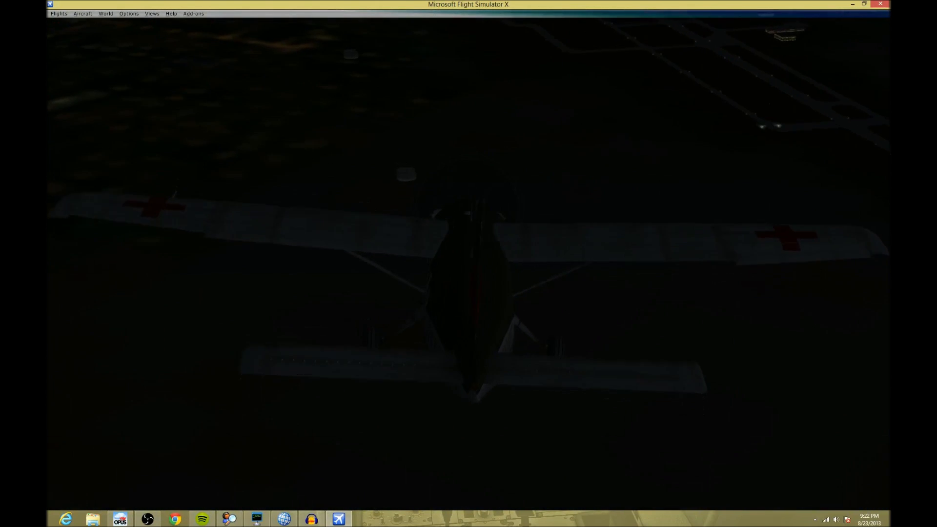
{"action": "key", "text": "shift+s"}
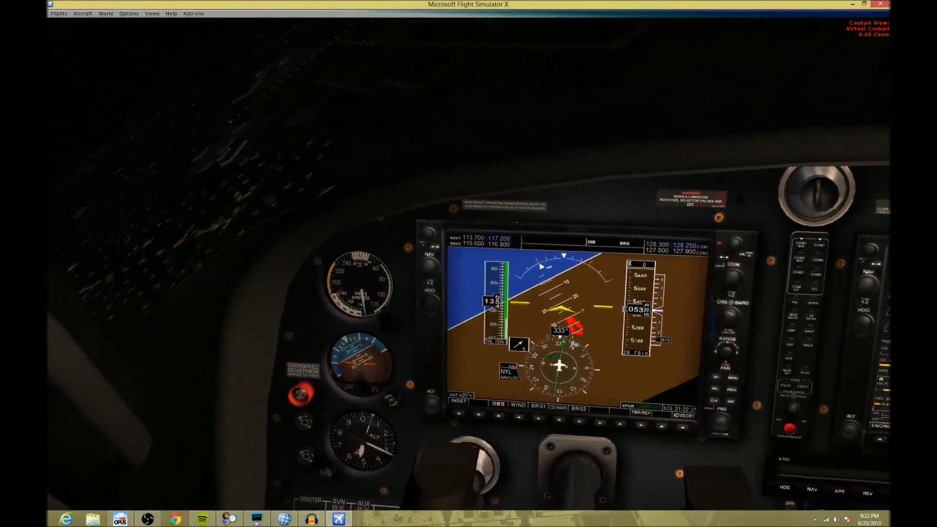
Step: Switch to the EFB display, open the KTUS approach chart and show the display full screen
{"action": "left_click", "coordinate": [277, 521]}
{"action": "left_click", "coordinate": [261, 226]}
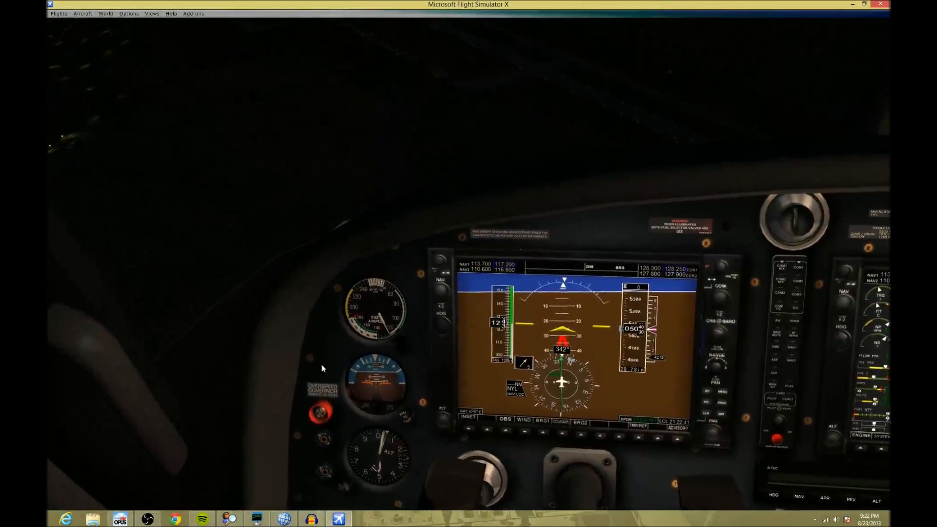
{"action": "left_click", "coordinate": [284, 519]}
{"action": "left_click", "coordinate": [775, 136]}
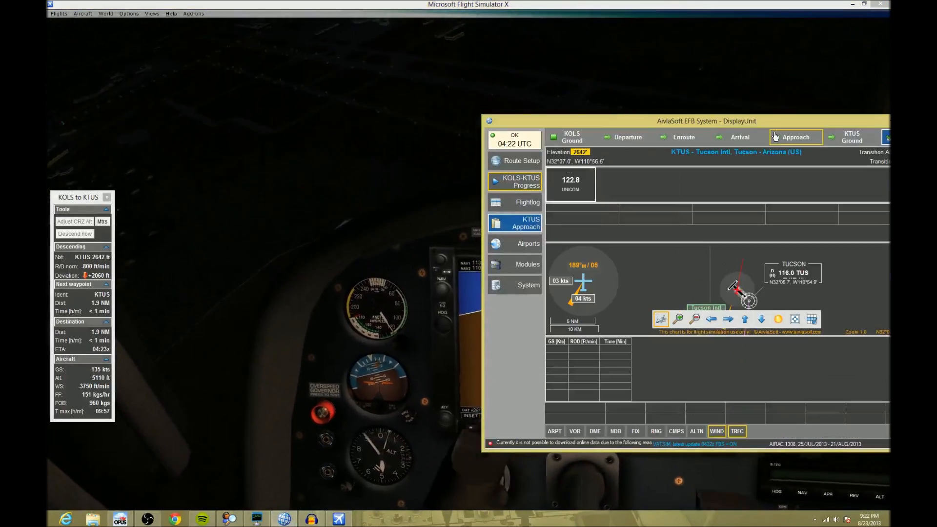
{"action": "left_click", "coordinate": [381, 160]}
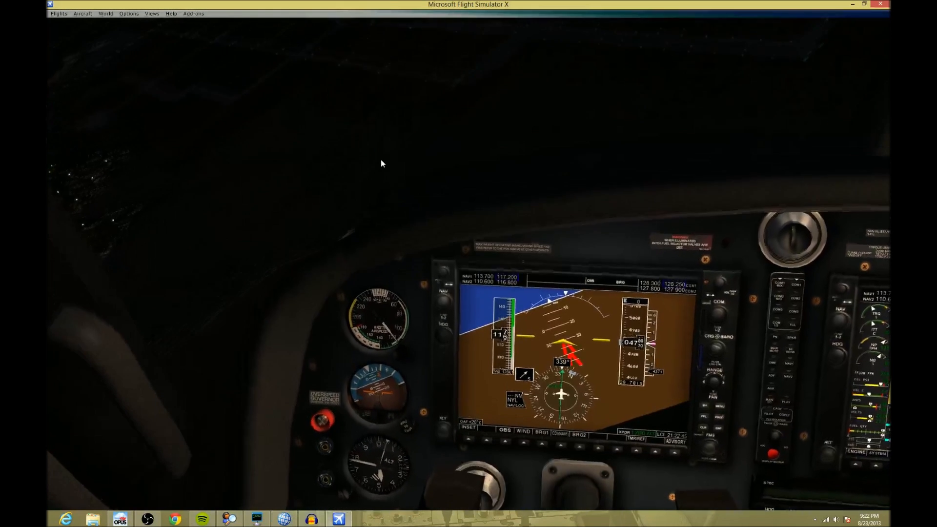
{"action": "left_click", "coordinate": [293, 522]}
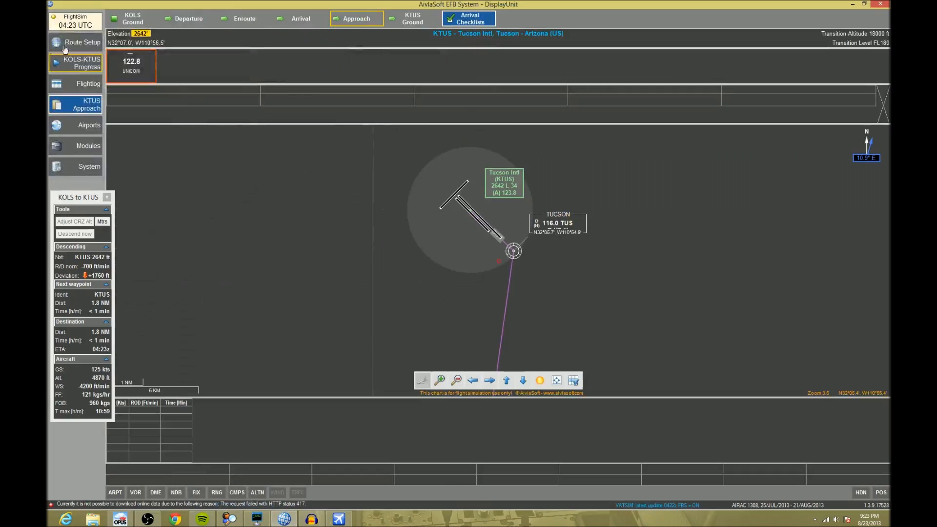
Step: Add the VOR Rwy 29R approach for runway 29R at KTUS to the KOLS-KTUS route and activate the modified route
{"action": "left_click", "coordinate": [65, 47]}
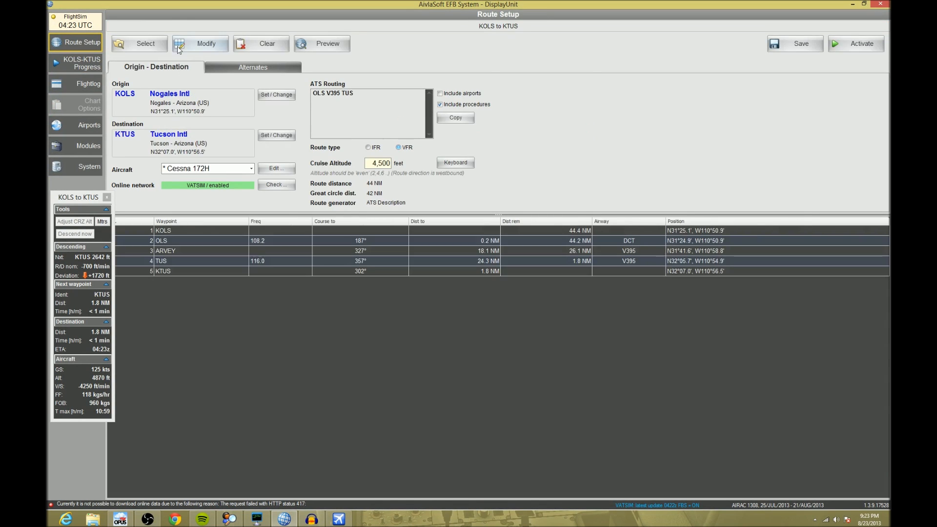
{"action": "left_click", "coordinate": [201, 47]}
{"action": "left_click", "coordinate": [221, 80]}
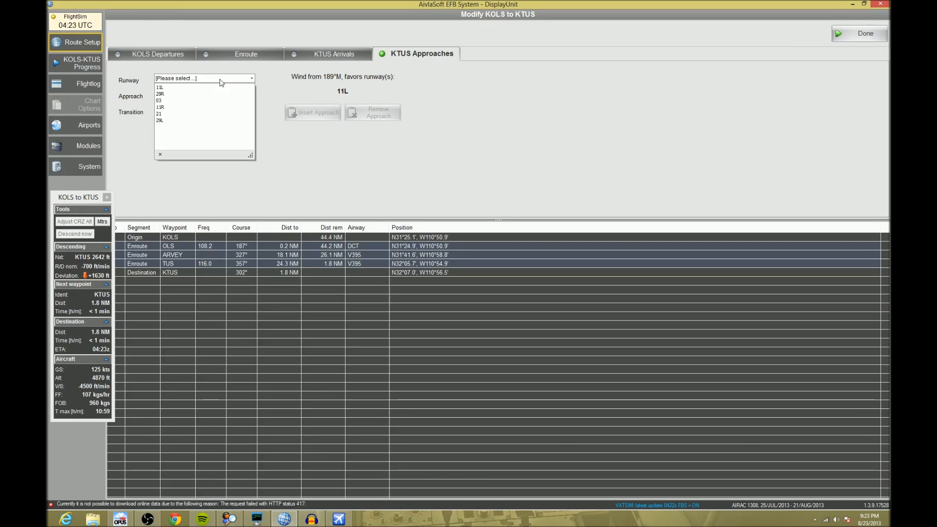
{"action": "left_click", "coordinate": [211, 94]}
{"action": "left_click", "coordinate": [197, 95]}
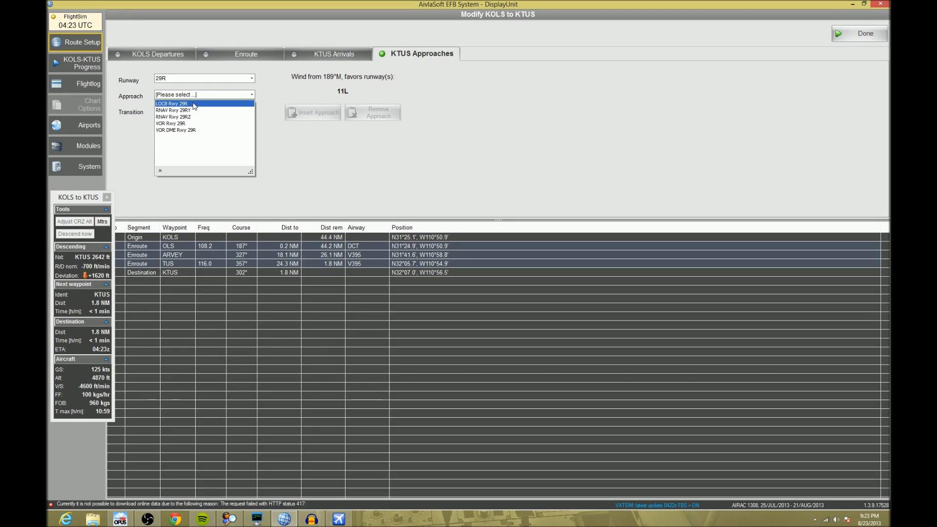
{"action": "left_click", "coordinate": [194, 124]}
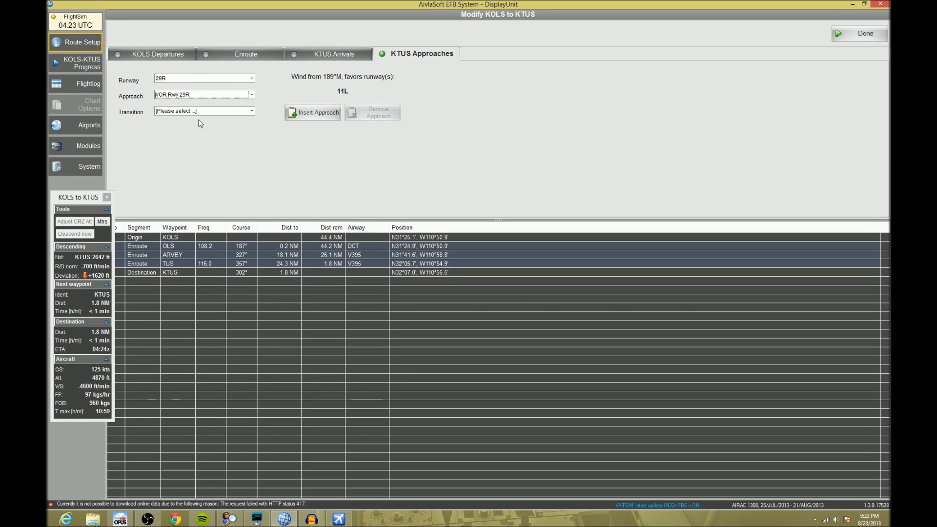
{"action": "left_click", "coordinate": [303, 114]}
{"action": "left_click", "coordinate": [863, 34]}
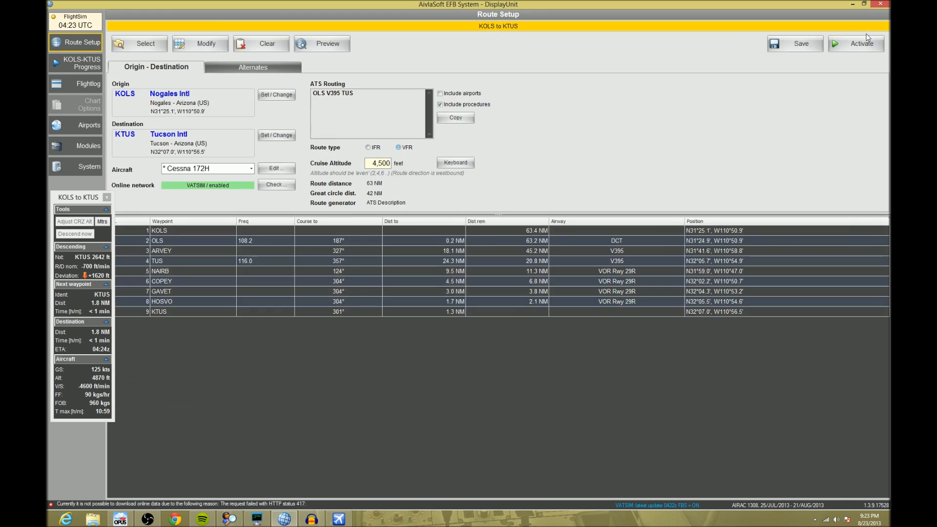
{"action": "left_click", "coordinate": [863, 43]}
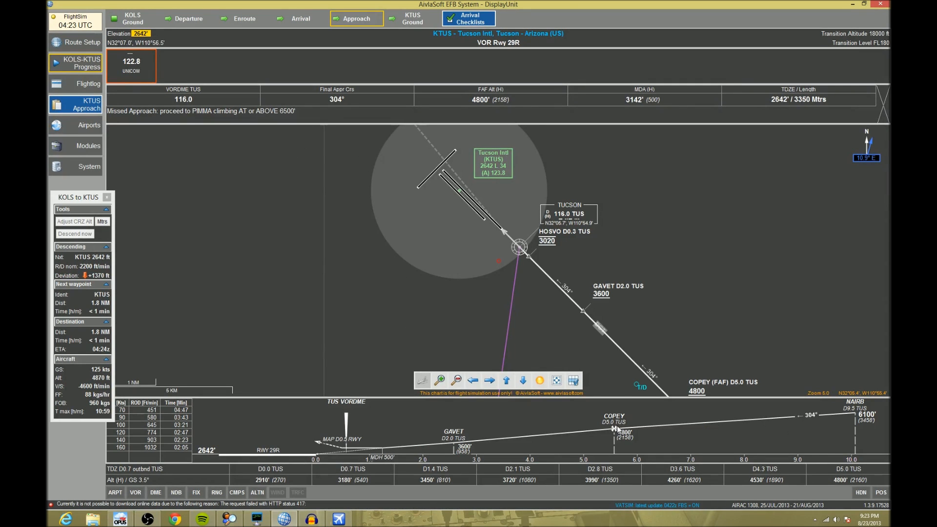
Step: Look along the VOR Rwy 29R final approach course on the chart, move the EFB display aside and return to Flight Simulator X
{"action": "left_click", "coordinate": [605, 335]}
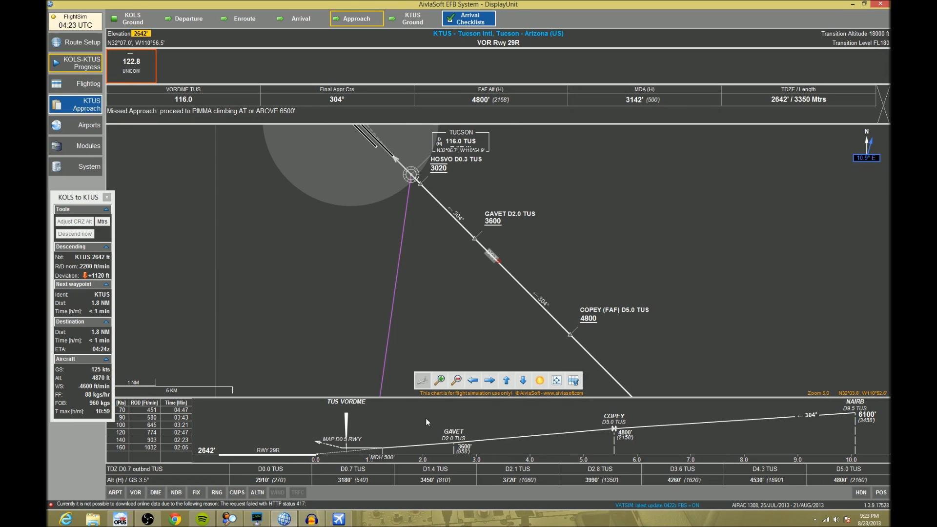
{"action": "left_click_drag", "start_coordinate": [562, 4], "coordinate": [889, 6]}
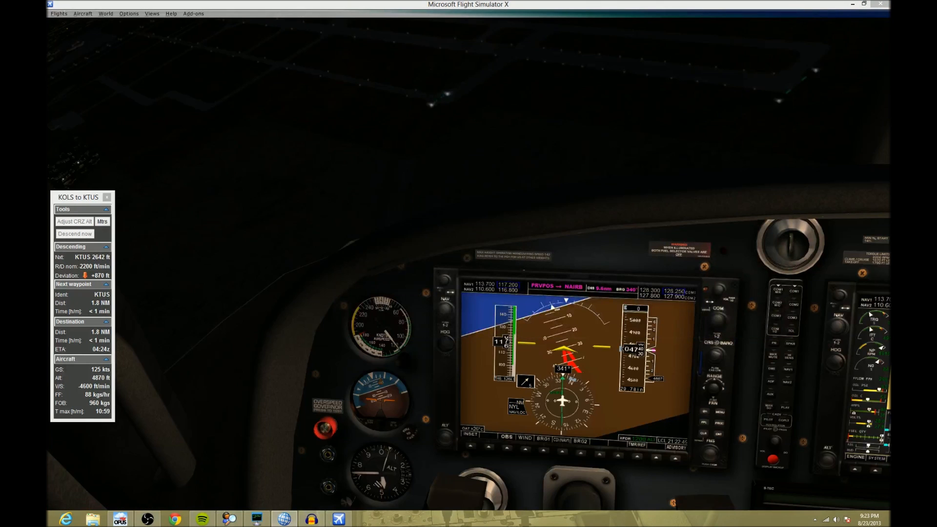
{"action": "left_click", "coordinate": [676, 232]}
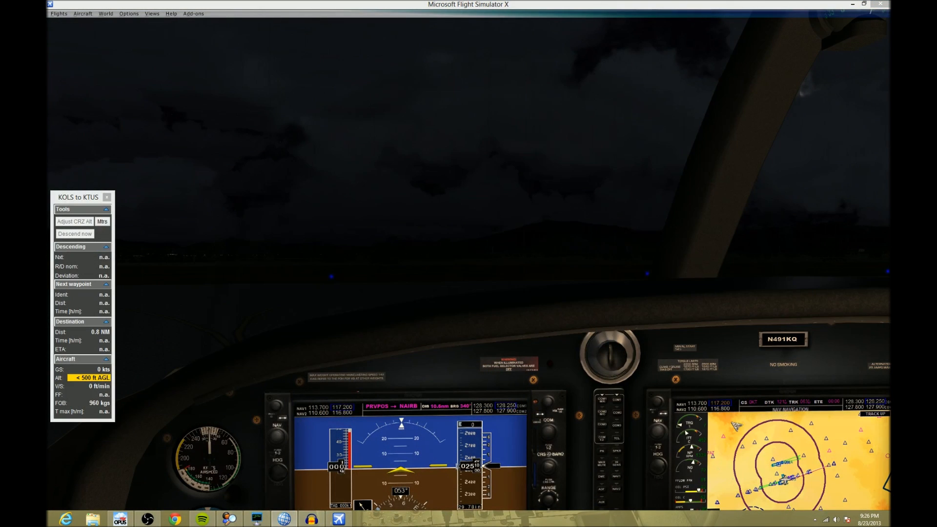
Step: Bring the EFB display back full screen and look over the whole KTUS ground chart around the aircraft
{"action": "left_click", "coordinate": [766, 137]}
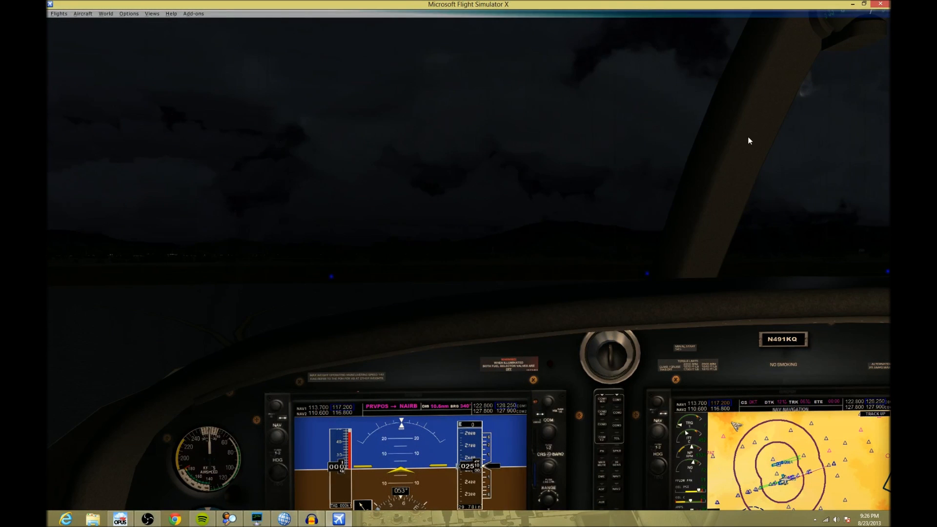
{"action": "left_click_drag", "start_coordinate": [889, 230], "coordinate": [635, 1]}
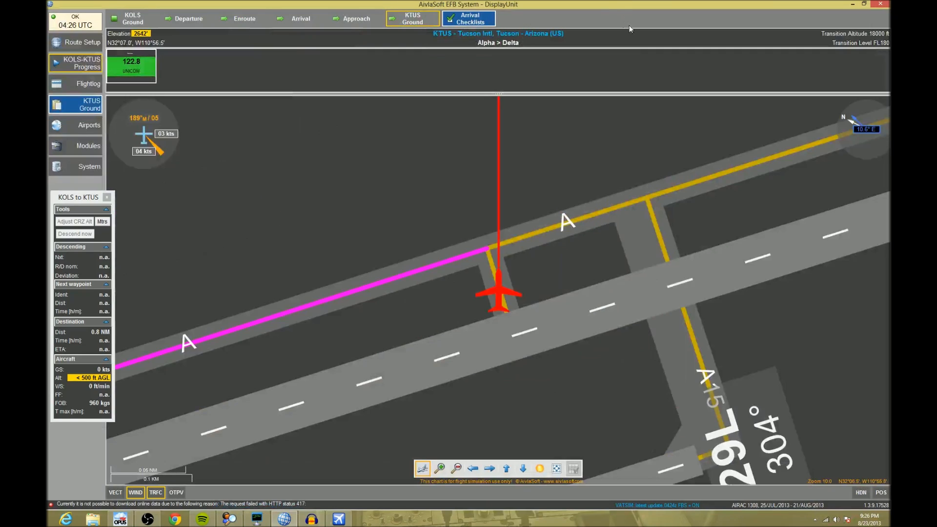
{"action": "scroll", "coordinate": [606, 242], "scroll_direction": "down", "scroll_amount": 10}
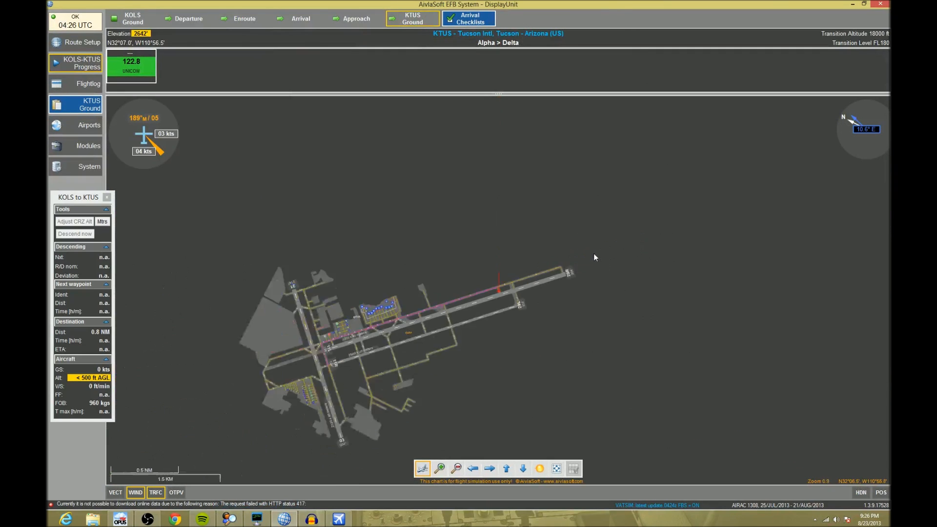
{"action": "scroll", "coordinate": [534, 284], "scroll_direction": "up", "scroll_amount": 10}
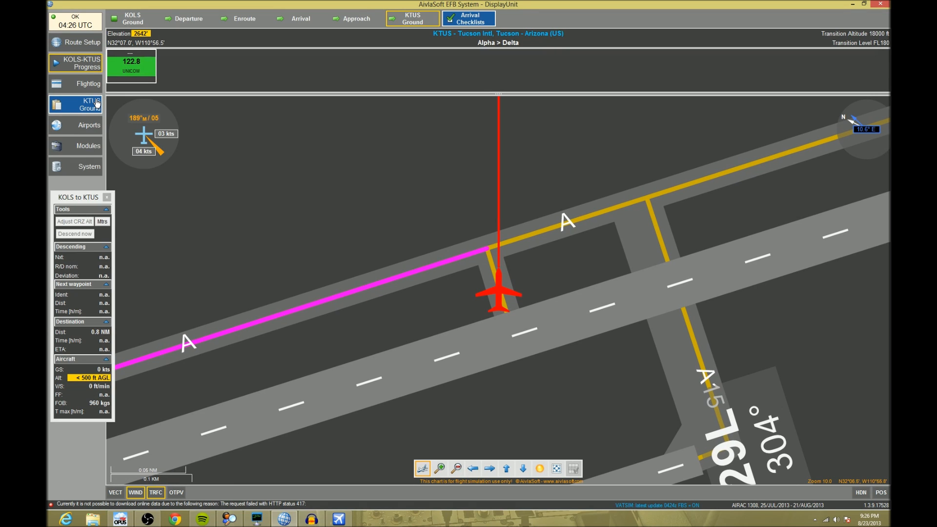
Step: Set the KTUS taxi route from the current aircraft position to Parking 038 (General Aviation, Medium)
{"action": "left_click", "coordinate": [125, 114]}
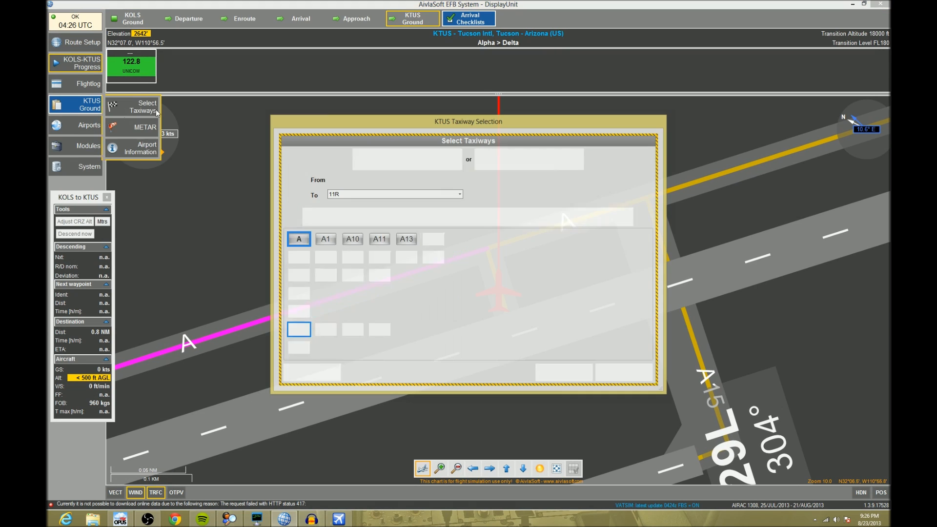
{"action": "left_click", "coordinate": [574, 159]}
{"action": "left_click", "coordinate": [508, 195]}
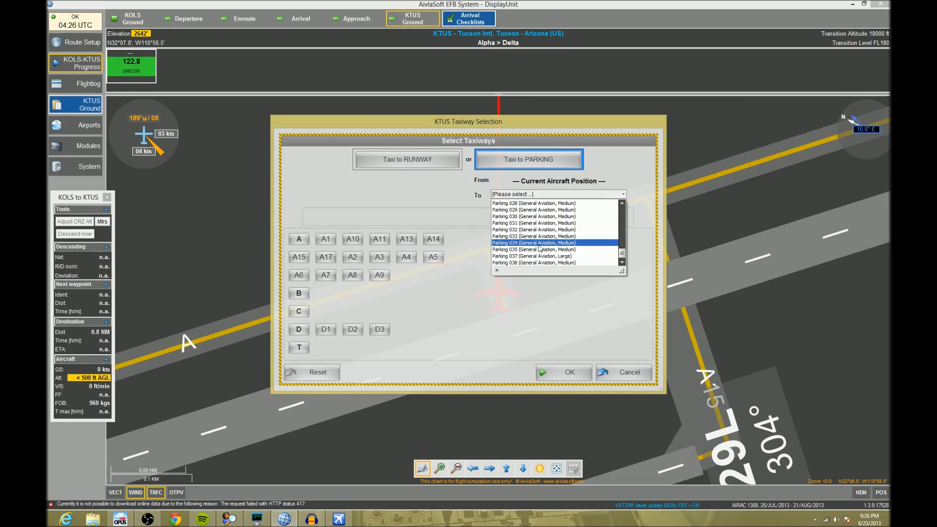
{"action": "left_click", "coordinate": [525, 263]}
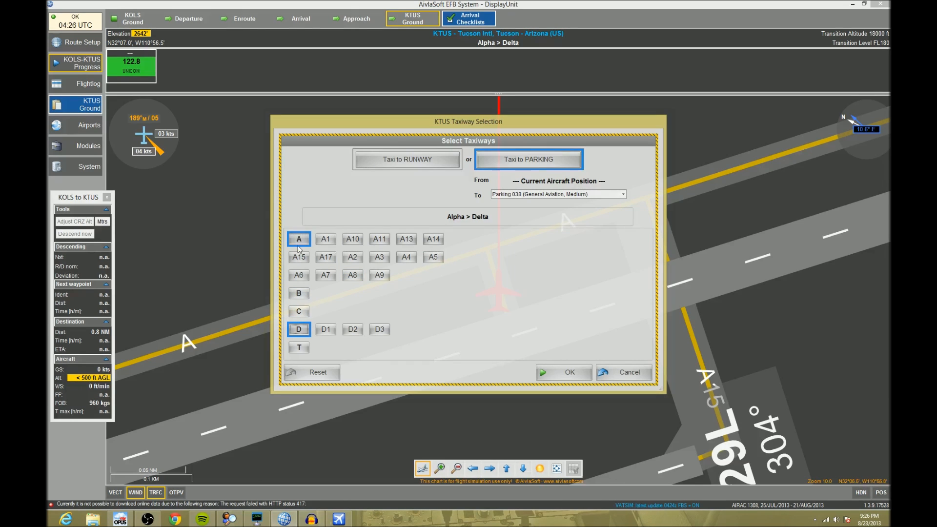
{"action": "left_click", "coordinate": [567, 372]}
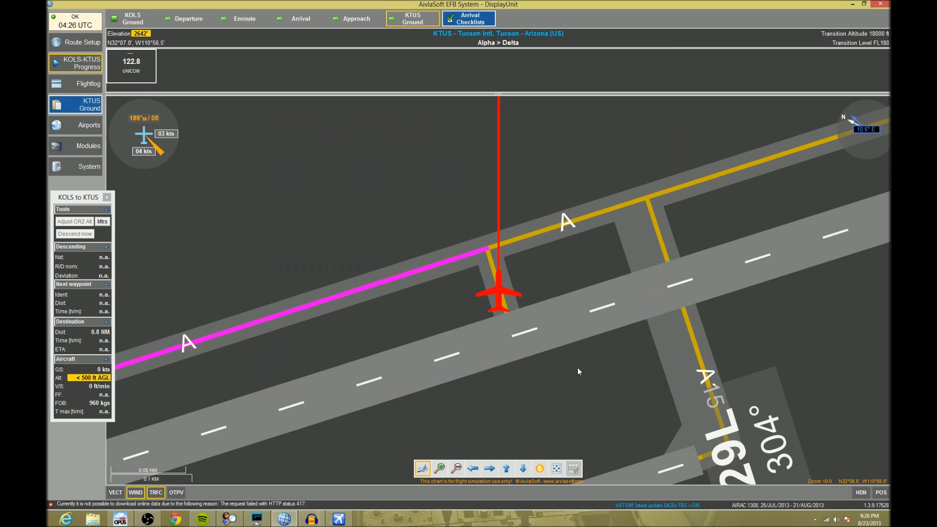
Step: Examine the highlighted taxi route from the aircraft to the parking area on the KTUS ground chart
{"action": "scroll", "coordinate": [490, 369], "scroll_direction": "down", "scroll_amount": 10}
{"action": "scroll", "coordinate": [292, 361], "scroll_direction": "up", "scroll_amount": 5}
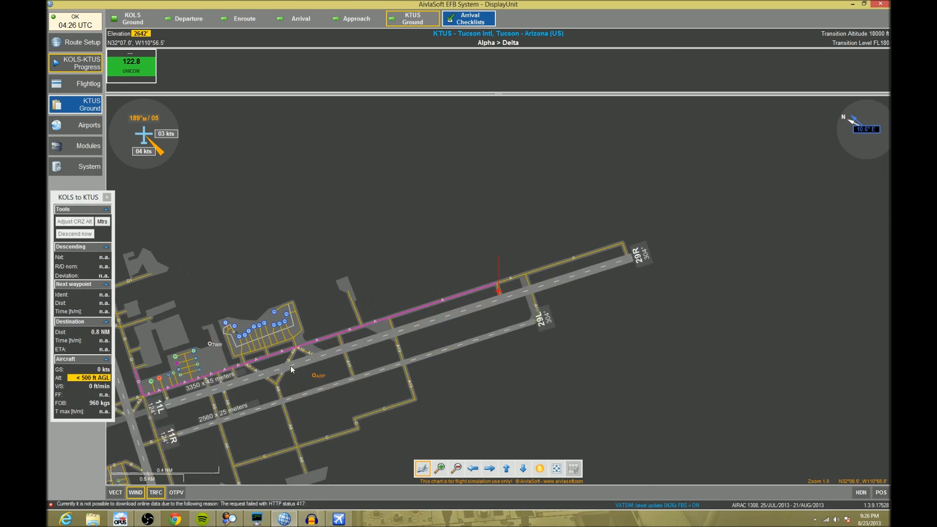
{"action": "scroll", "coordinate": [278, 371], "scroll_direction": "up", "scroll_amount": 3}
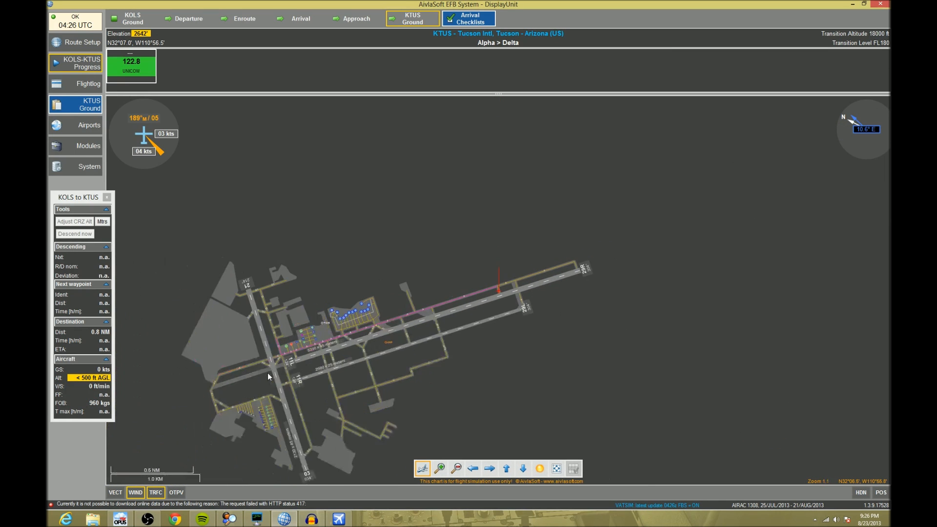
{"action": "scroll", "coordinate": [221, 355], "scroll_direction": "up", "scroll_amount": 10}
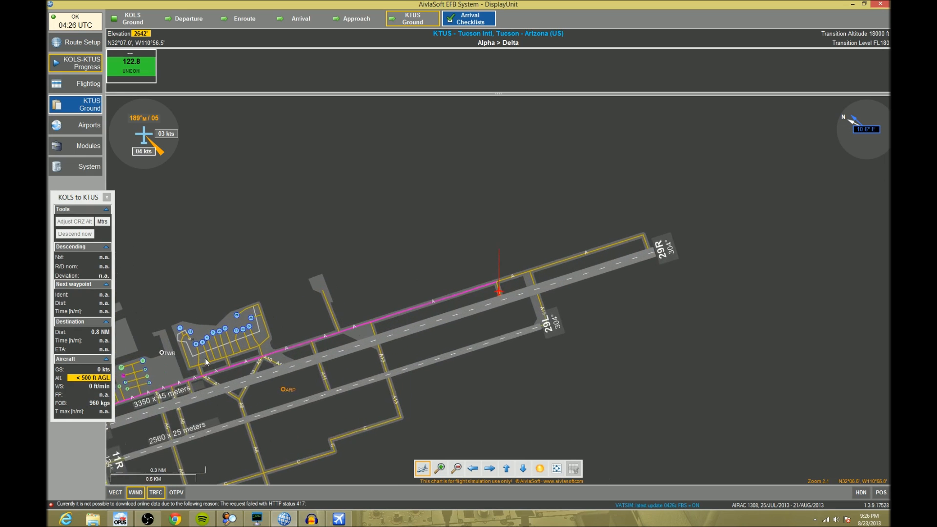
{"action": "scroll", "coordinate": [329, 356], "scroll_direction": "up", "scroll_amount": 2}
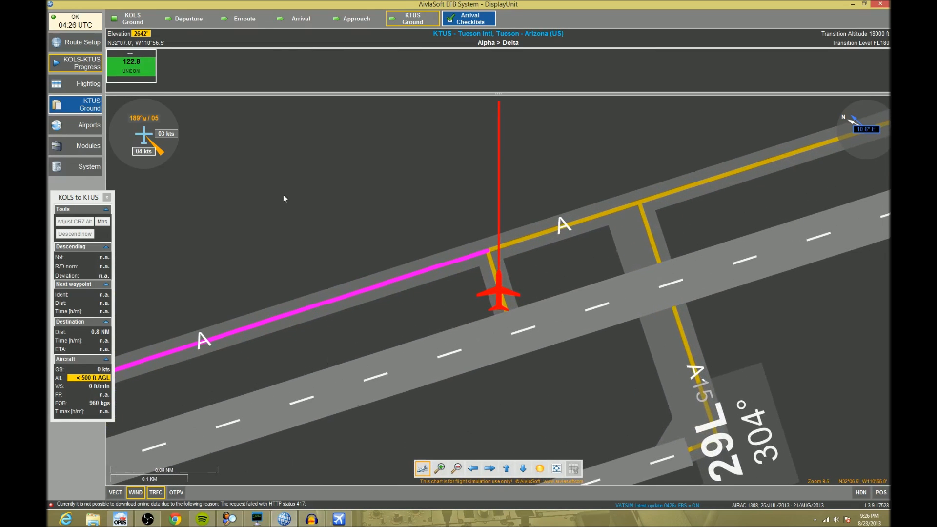
Step: Set the 122.8 UNICOM frequency active on COM 1 and switch to Microsoft Flight Simulator X
{"action": "right_click", "coordinate": [140, 65]}
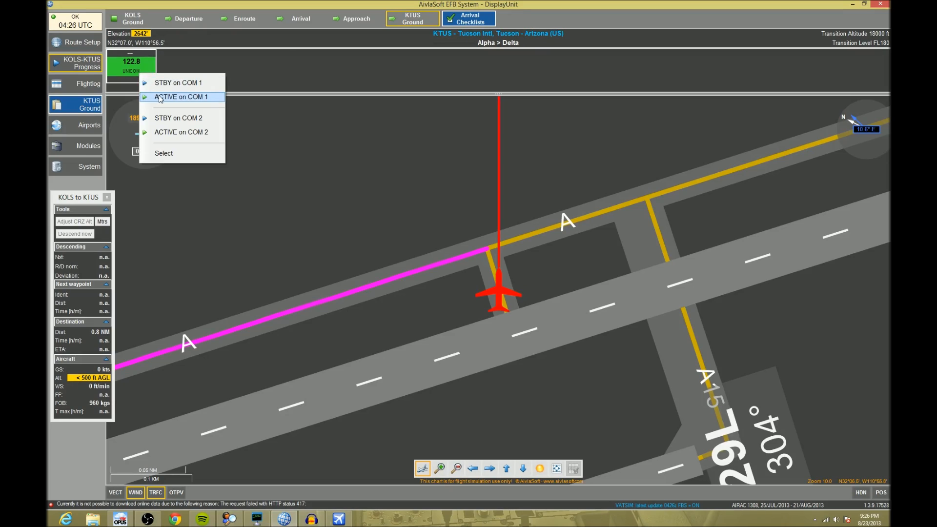
{"action": "left_click", "coordinate": [852, 3]}
{"action": "left_click", "coordinate": [535, 203]}
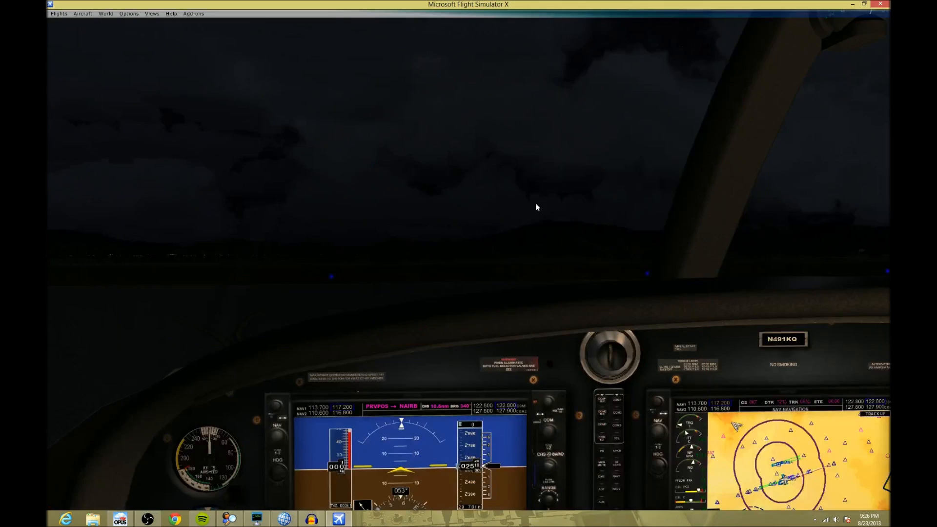
Step: Examine the COM frequencies and the rest of the primary flight display up close in the virtual cockpit
{"action": "key", "text": "a"}
{"action": "key", "text": "a"}
{"action": "scroll", "coordinate": [654, 287], "scroll_direction": "up", "scroll_amount": 10}
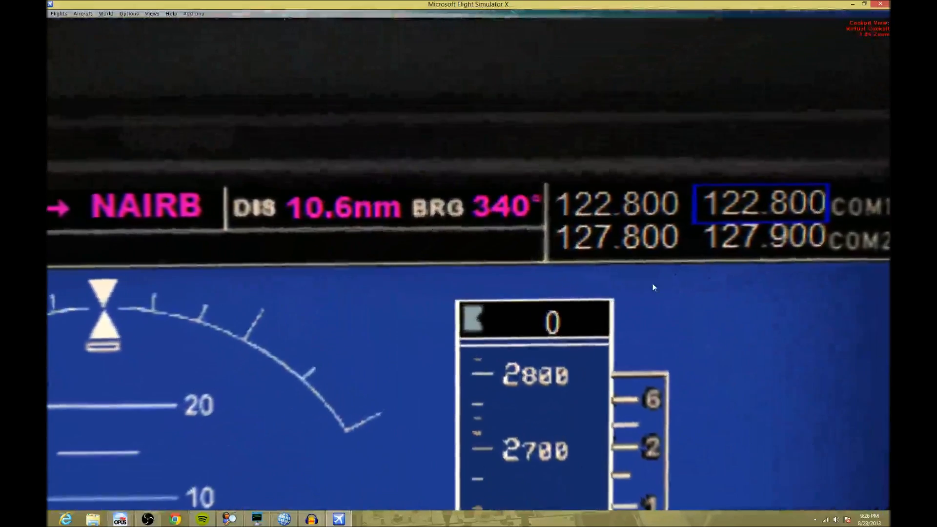
{"action": "left_click_drag", "start_coordinate": [654, 288], "coordinate": [525, 315]}
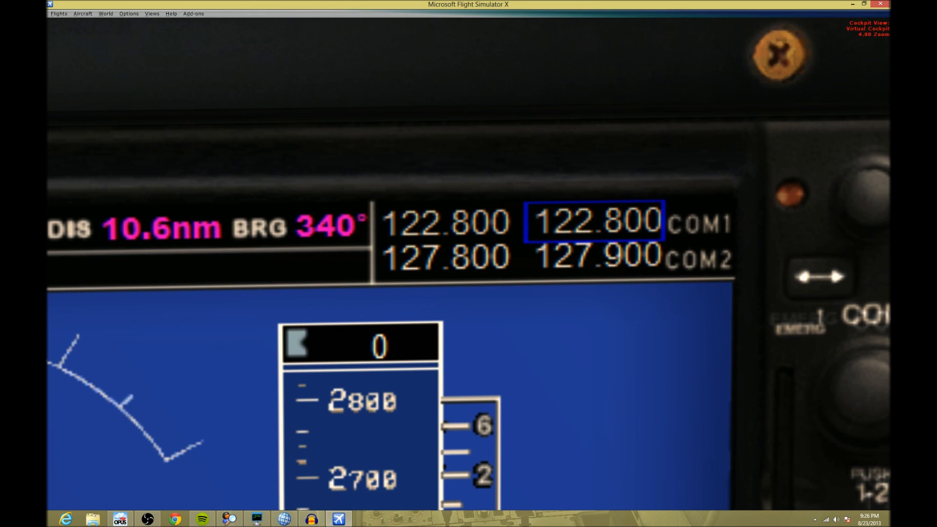
{"action": "scroll", "coordinate": [664, 75], "scroll_direction": "down", "scroll_amount": 8}
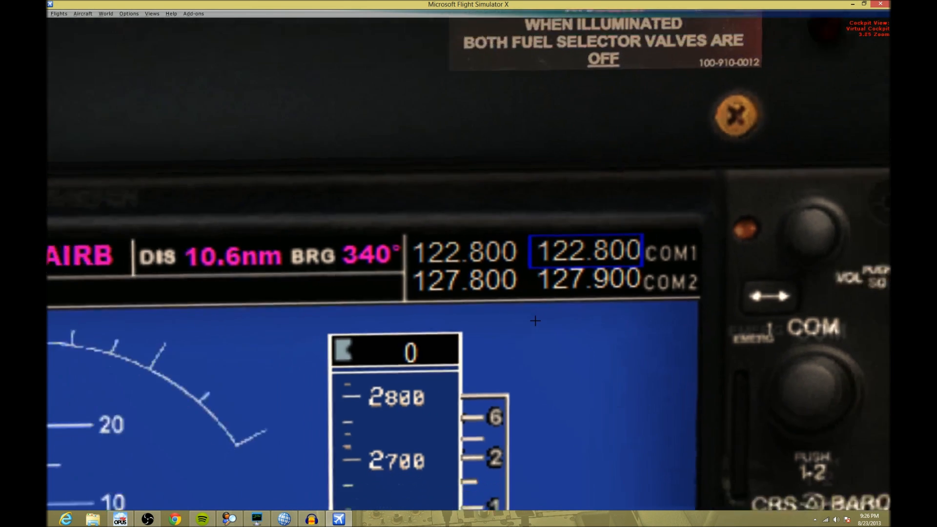
{"action": "scroll", "coordinate": [505, 324], "scroll_direction": "up", "scroll_amount": 6}
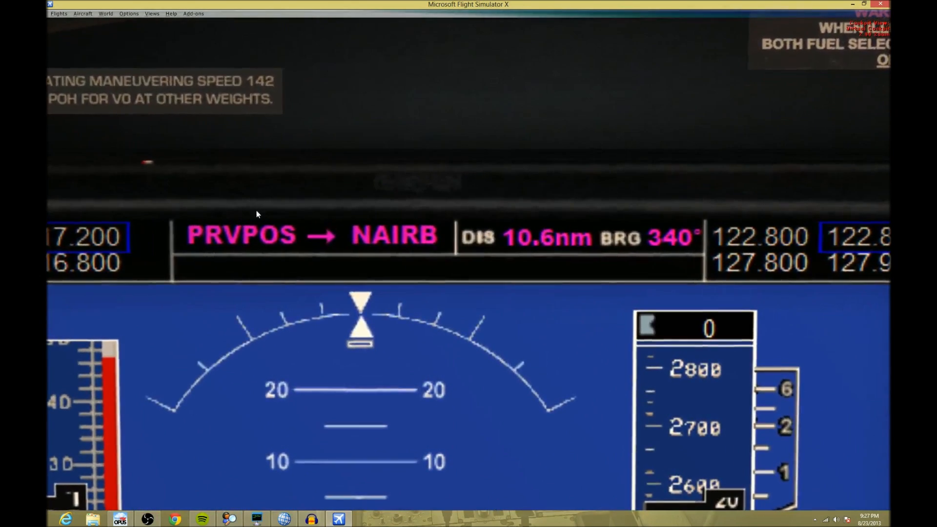
{"action": "scroll", "coordinate": [408, 252], "scroll_direction": "down", "scroll_amount": 5}
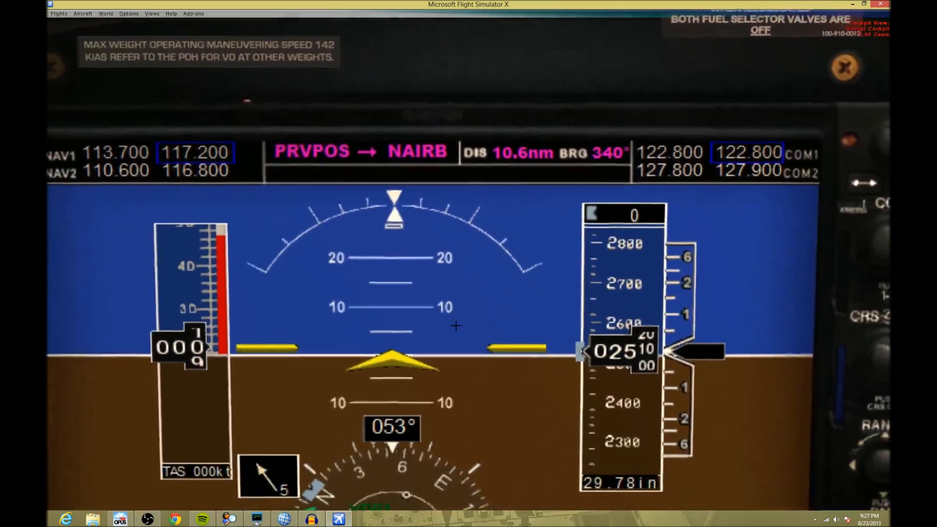
{"action": "left_click_drag", "start_coordinate": [456, 325], "coordinate": [574, 326]}
{"action": "scroll", "coordinate": [574, 326], "scroll_direction": "down", "scroll_amount": 1}
{"action": "scroll", "coordinate": [574, 326], "scroll_direction": "up", "scroll_amount": 6}
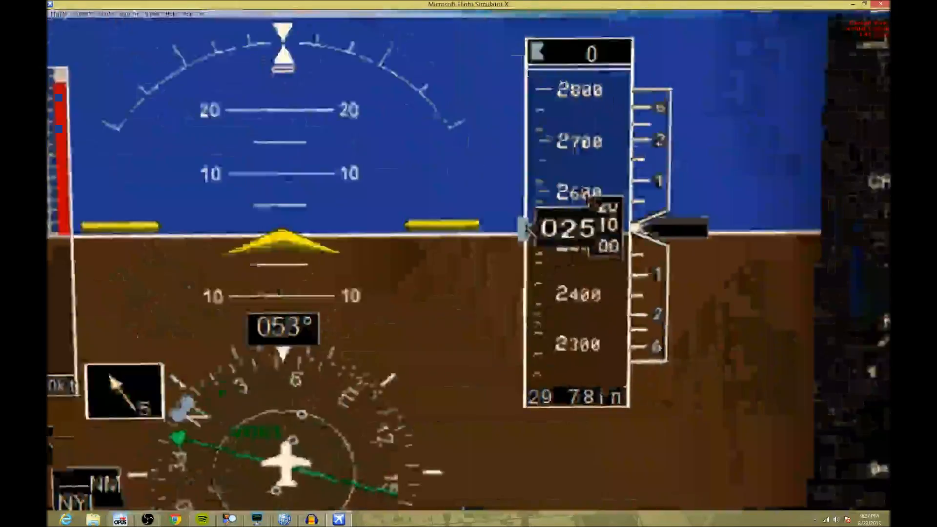
{"action": "scroll", "coordinate": [450, 286], "scroll_direction": "down", "scroll_amount": 8}
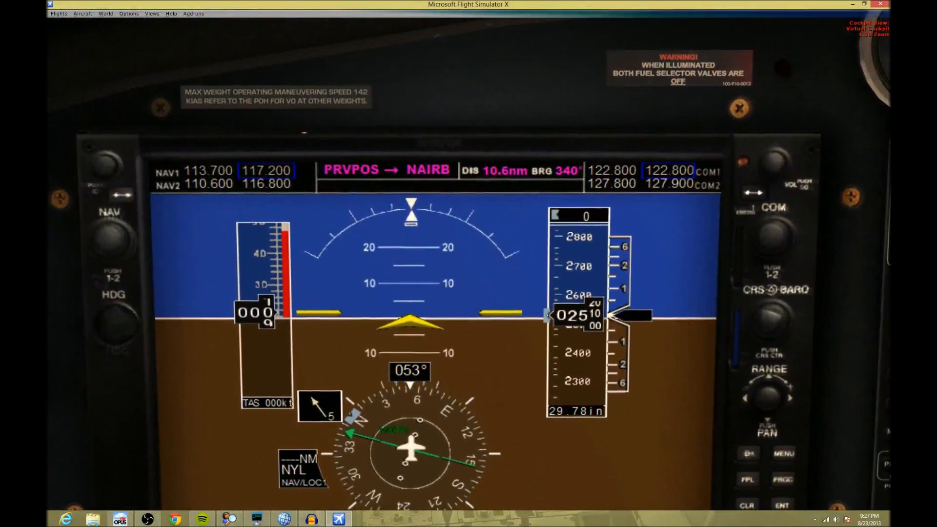
Step: Widen the cockpit view, bring the EFB display over it and move the display back out of sight
{"action": "key", "text": "alt+Tab"}
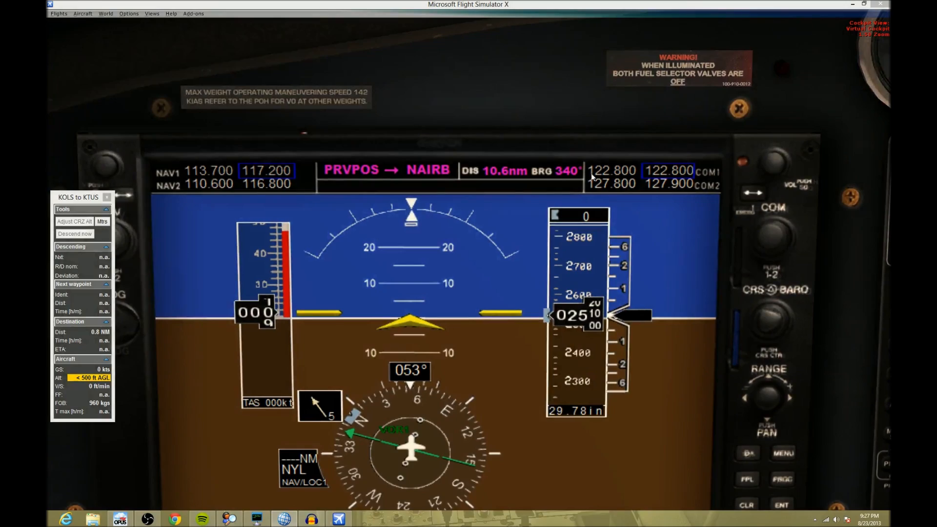
{"action": "left_click", "coordinate": [487, 66]}
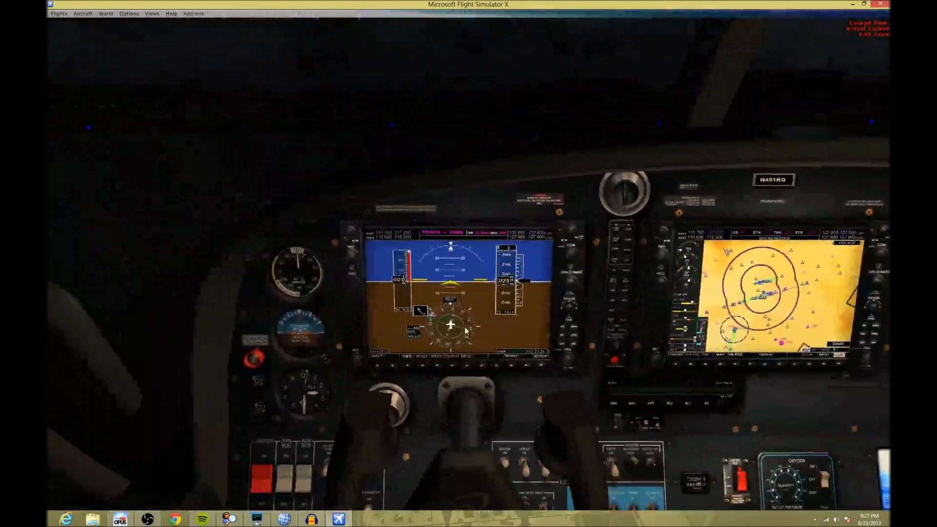
{"action": "key", "text": "alt+Tab"}
{"action": "left_click_drag", "start_coordinate": [886, 96], "coordinate": [592, 121]}
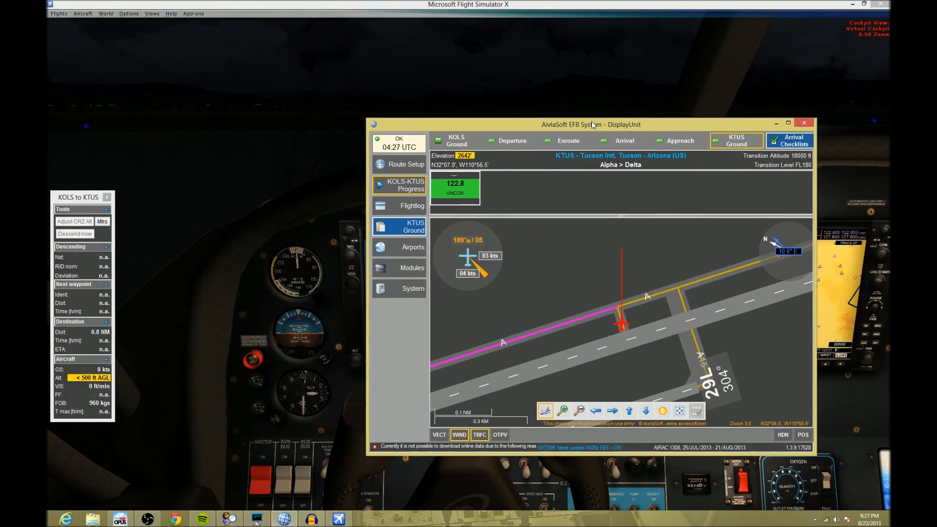
{"action": "left_click_drag", "start_coordinate": [592, 121], "coordinate": [936, 211]}
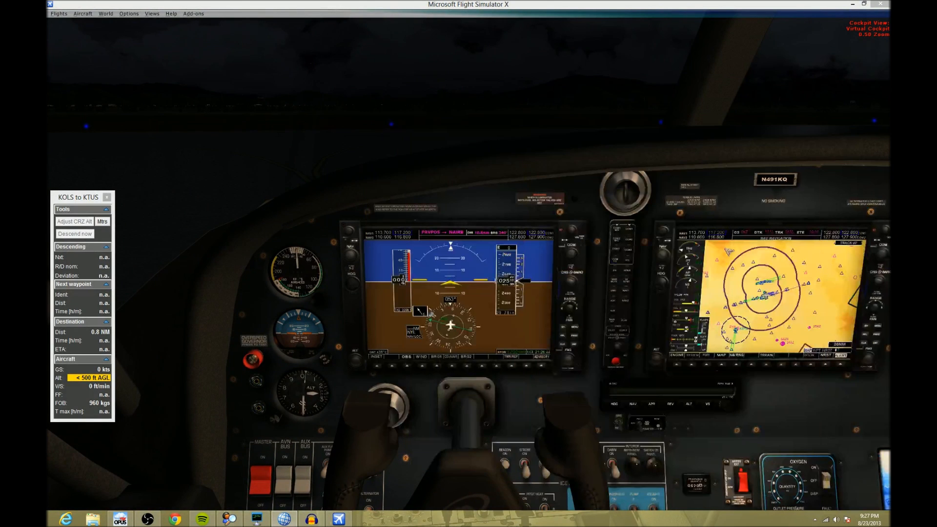